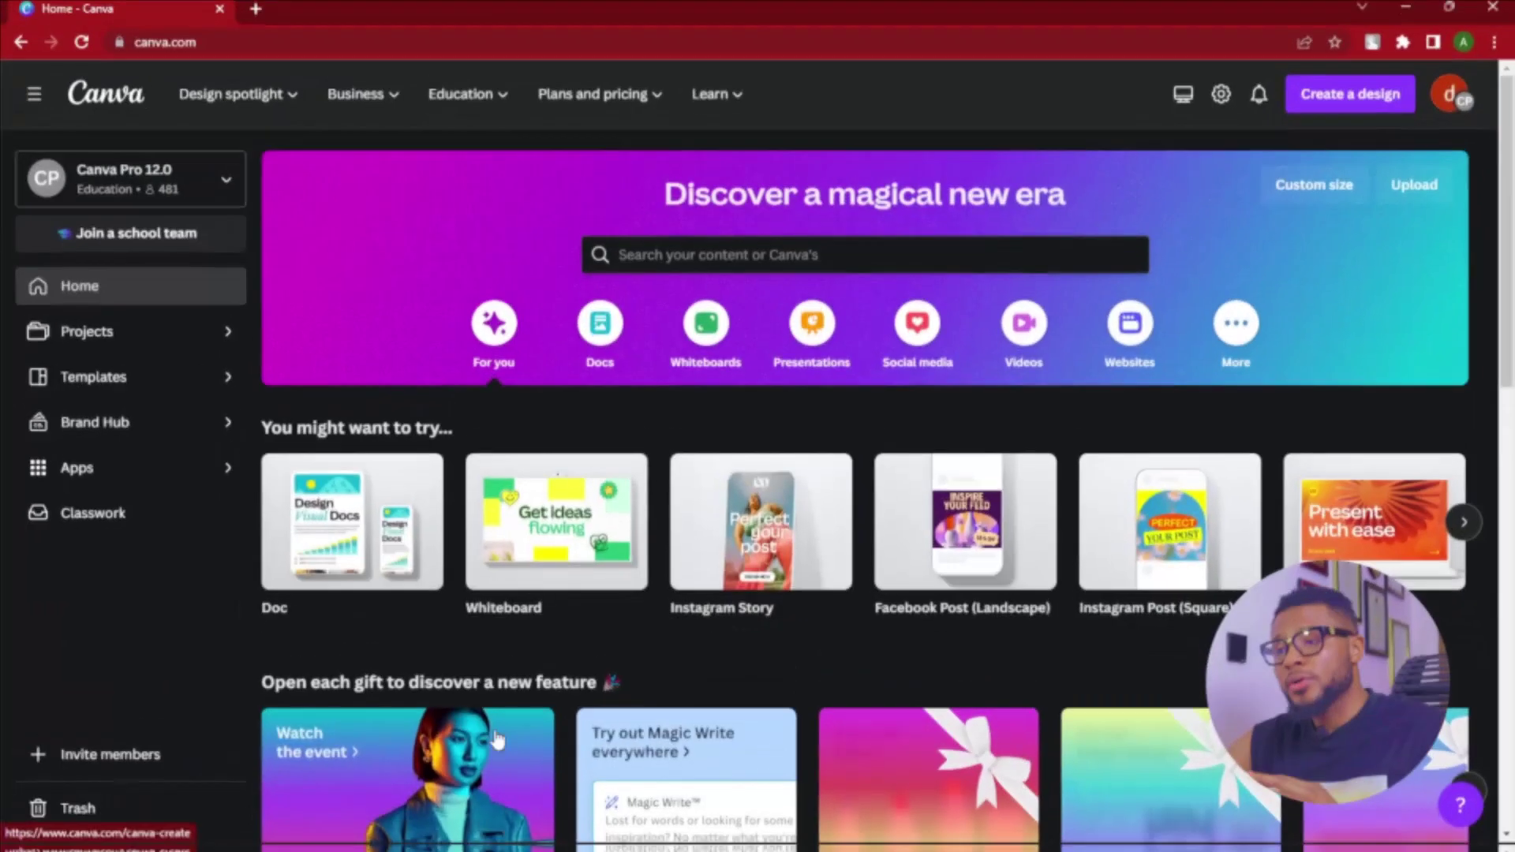
# - Search Canva templates for 'instagram reel'
pyautogui.click(677, 264)
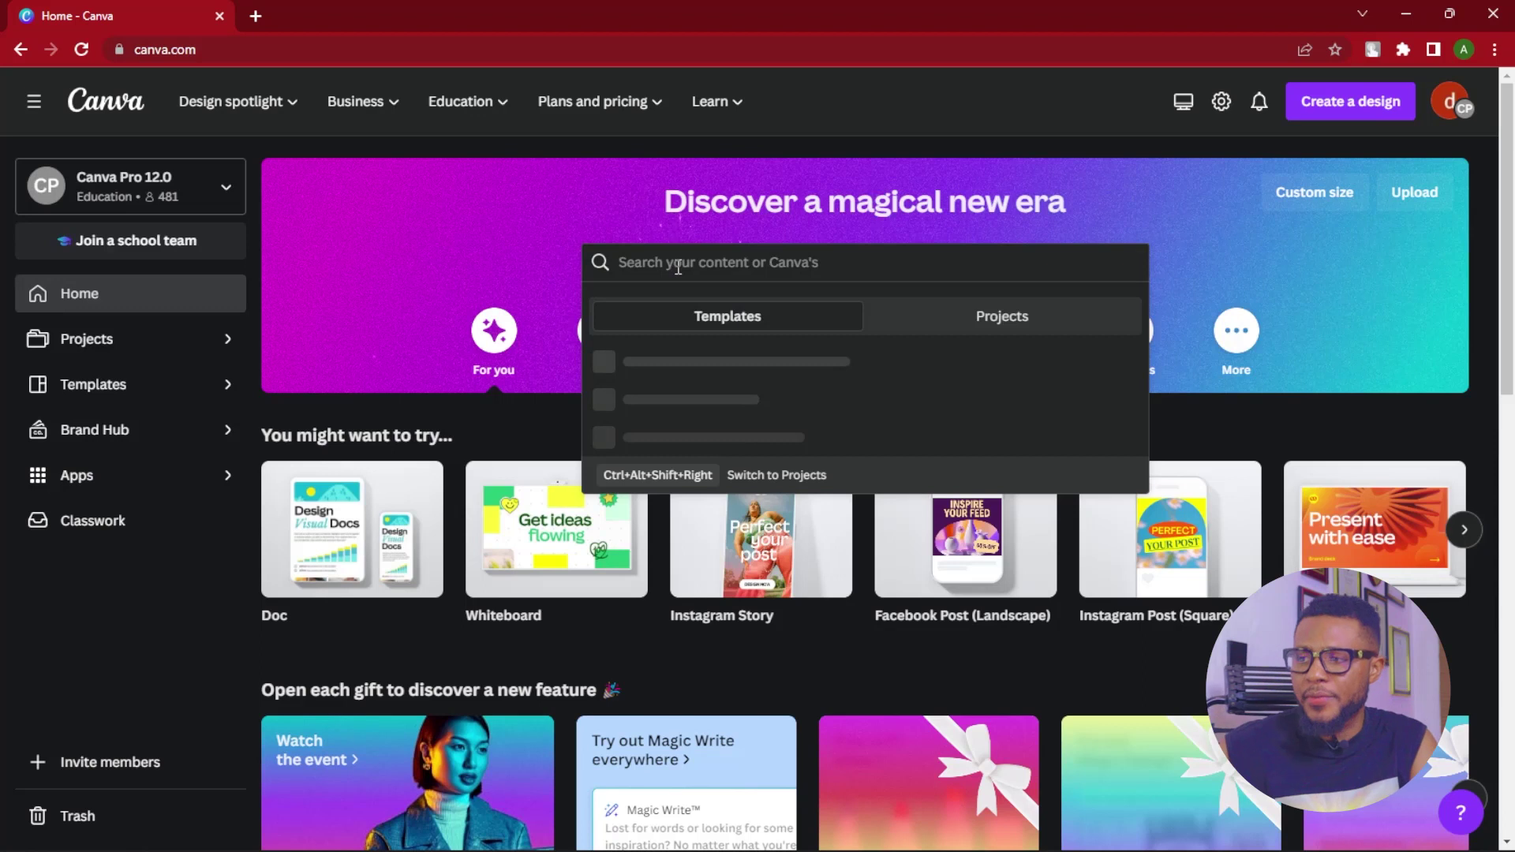
pyautogui.write('instag')
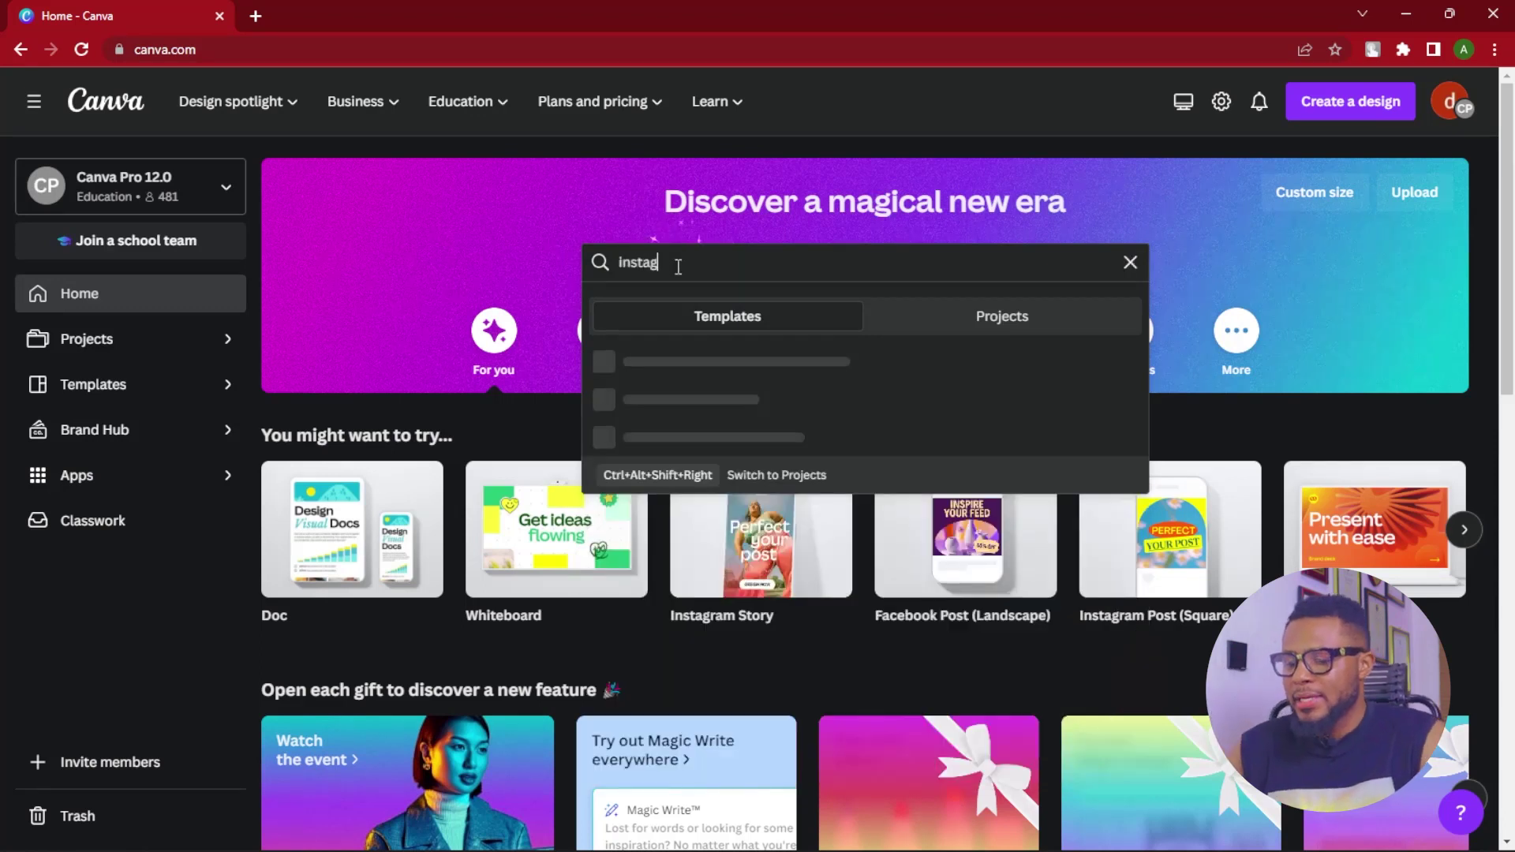
pyautogui.write('ram reel')
pyautogui.press('Return')
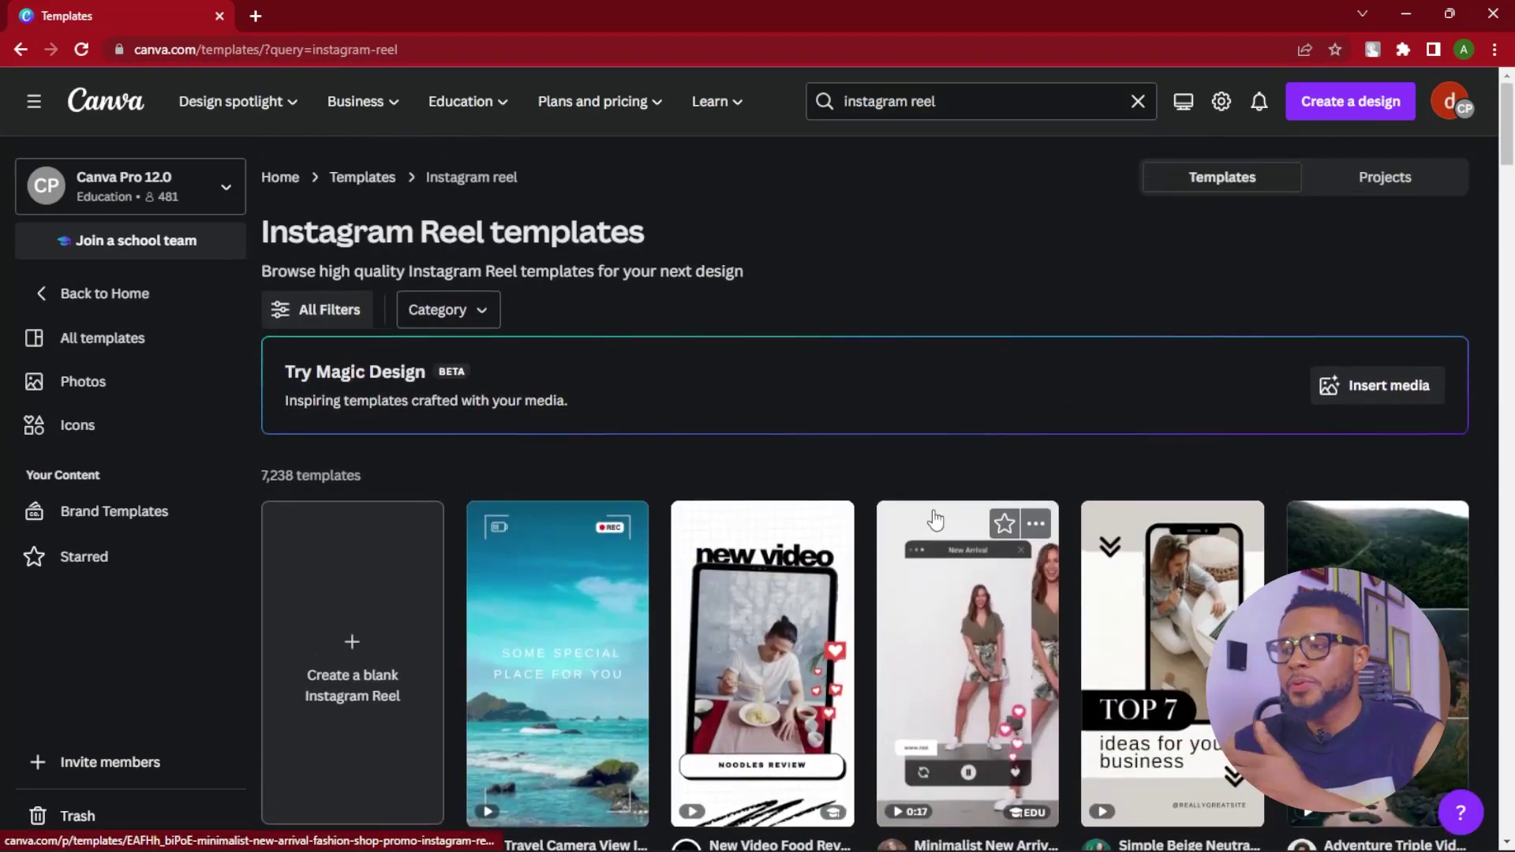
pyautogui.scroll(-8, 945, 514)
pyautogui.scroll(10, 949, 526)
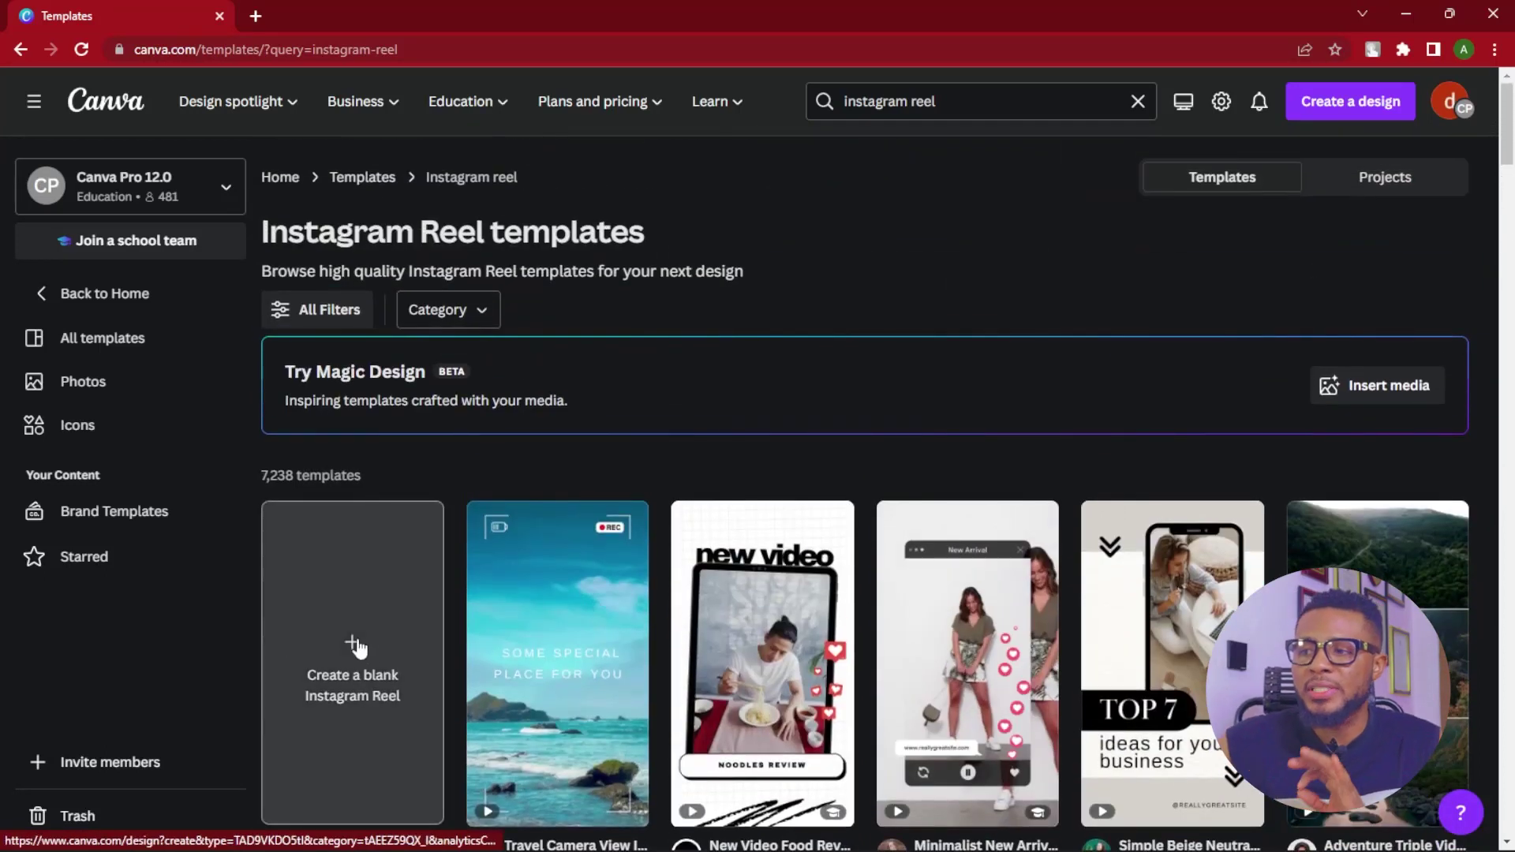
# - Create a blank Instagram Reel and apply the pink-sky social-post template
pyautogui.click(380, 658)
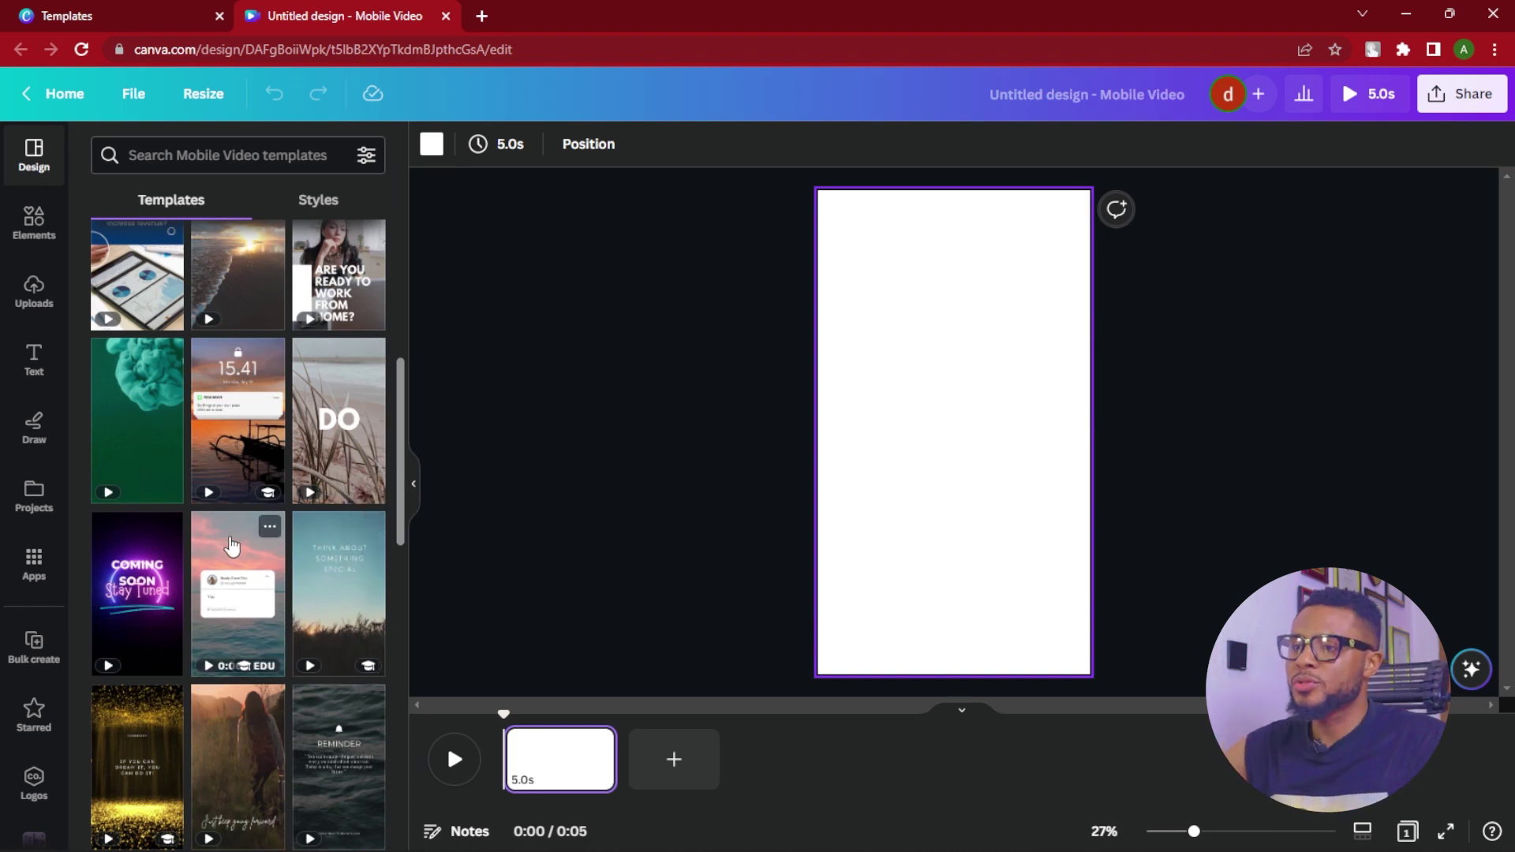
pyautogui.click(231, 545)
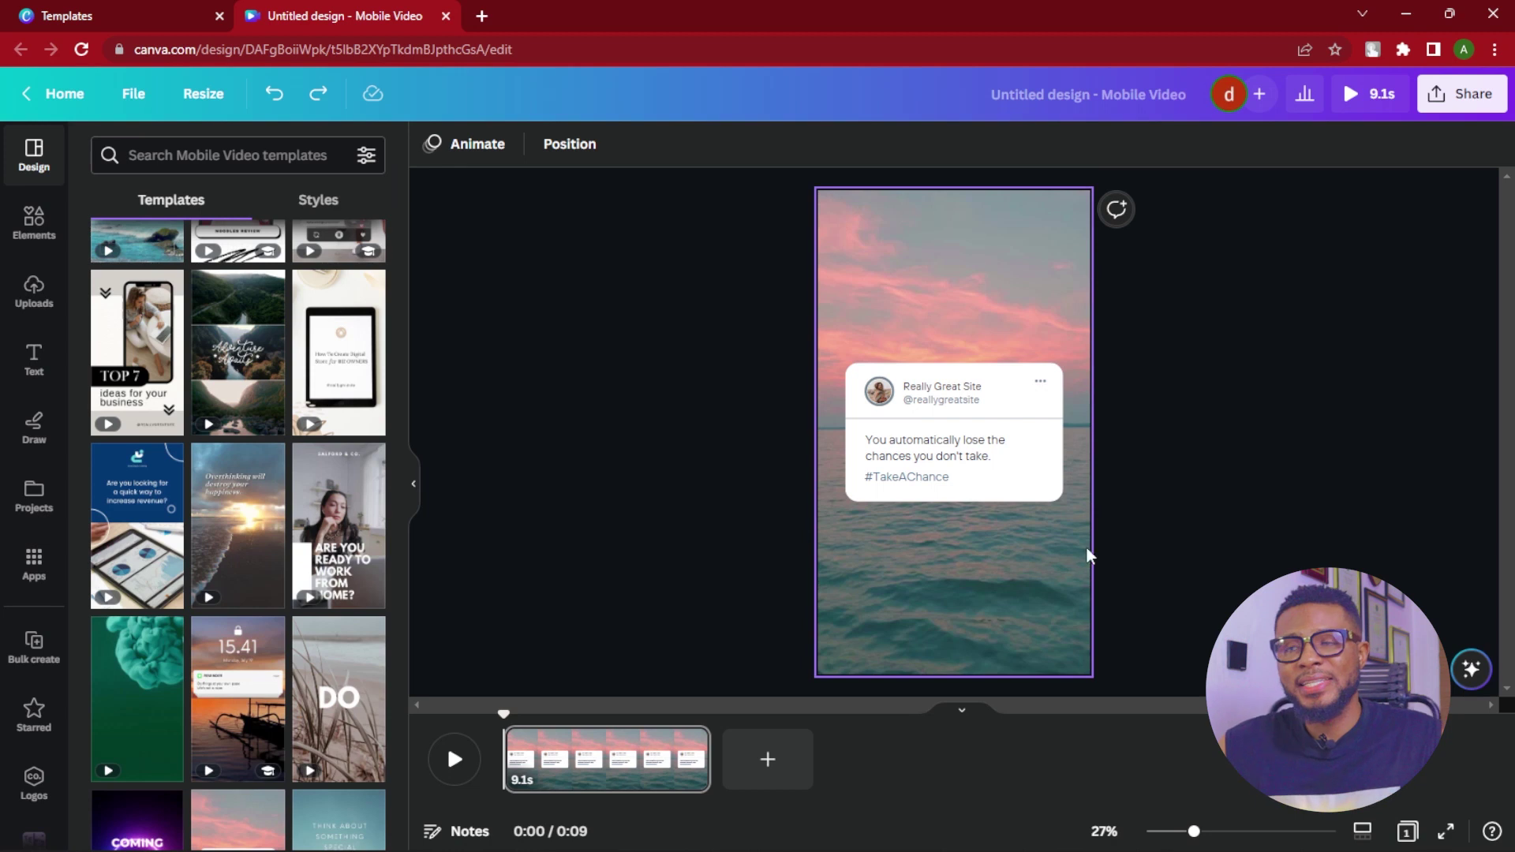
pyautogui.click(1039, 276)
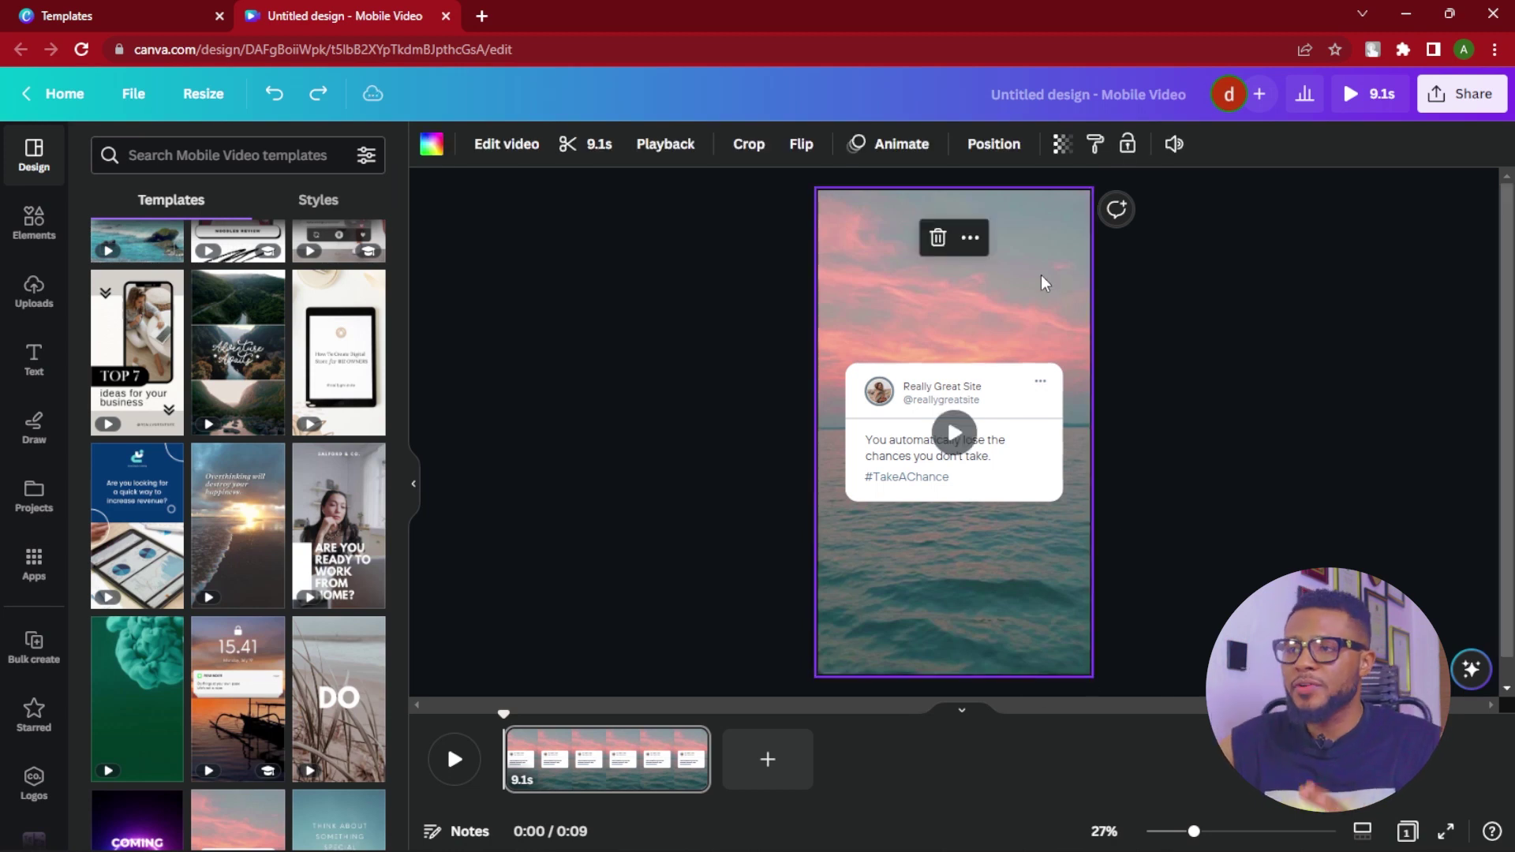
# - Search Elements videos for 'pouring water in a glass cup'
pyautogui.click(36, 221)
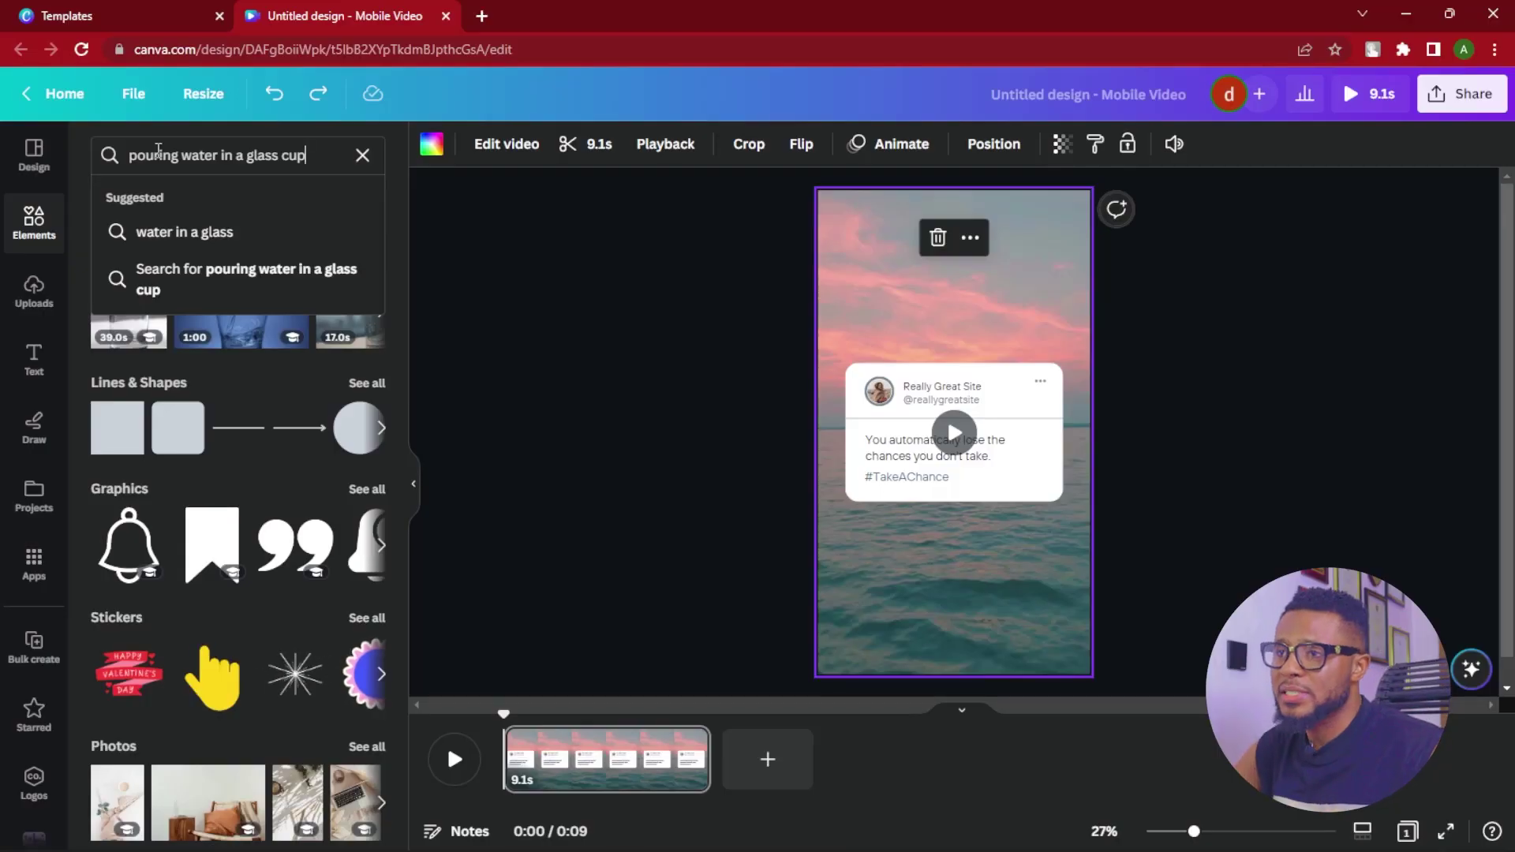
pyautogui.press('Return')
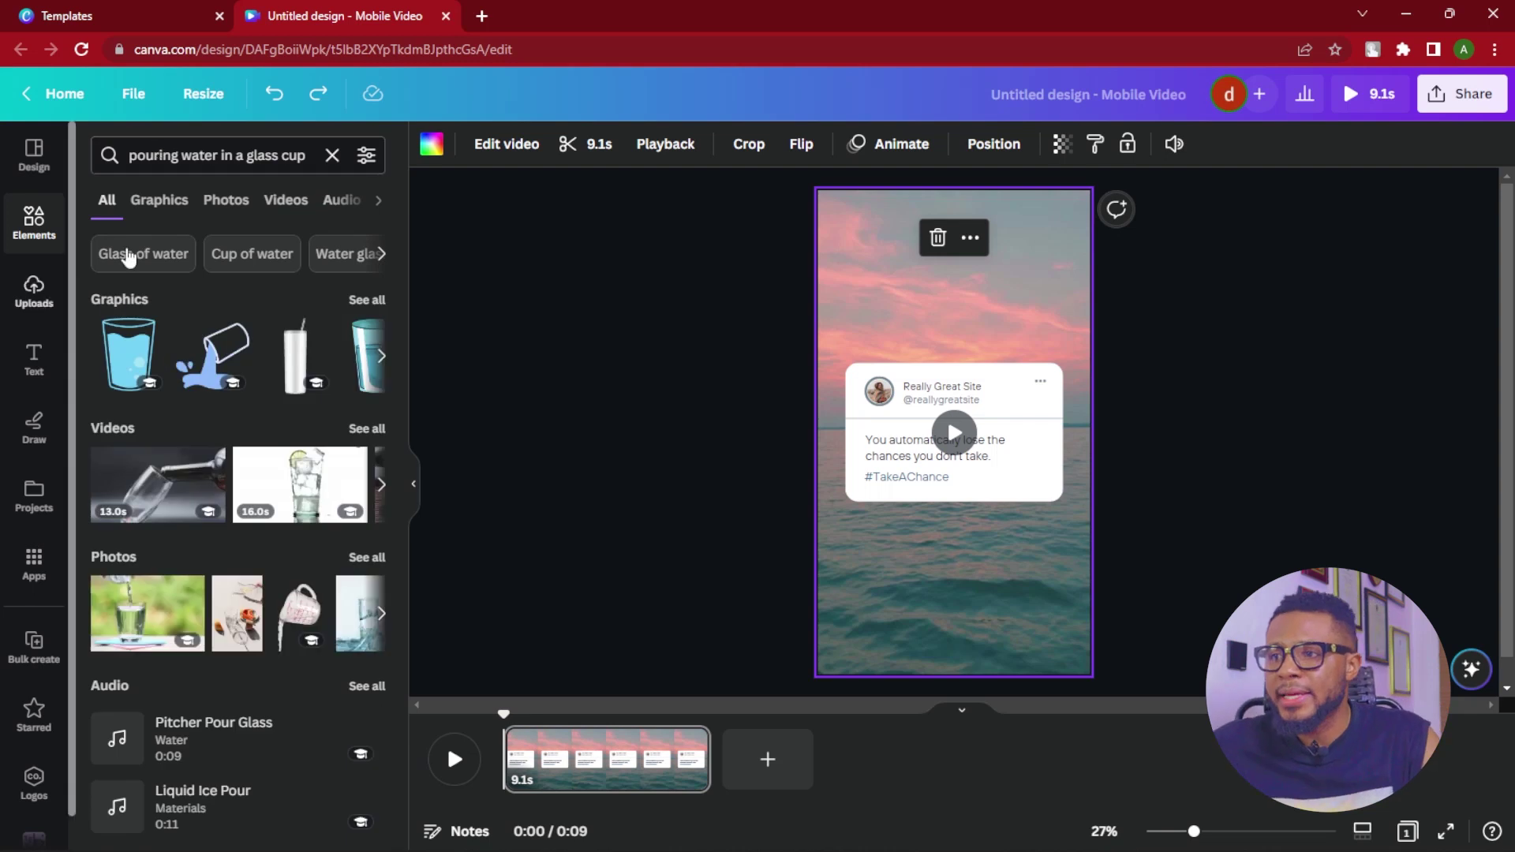
pyautogui.click(284, 201)
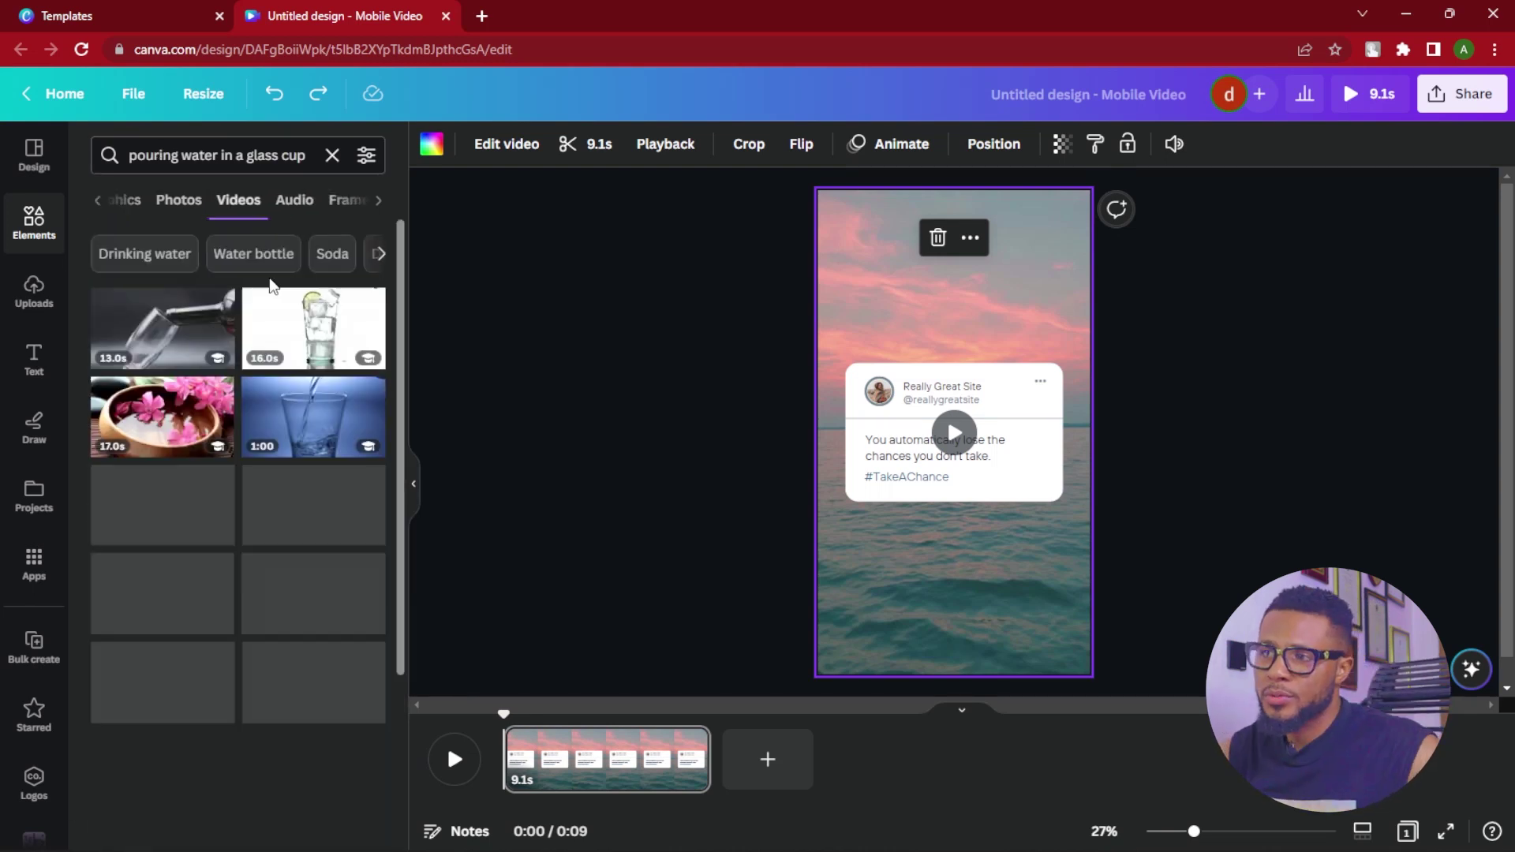
pyautogui.scroll(-5, 267, 489)
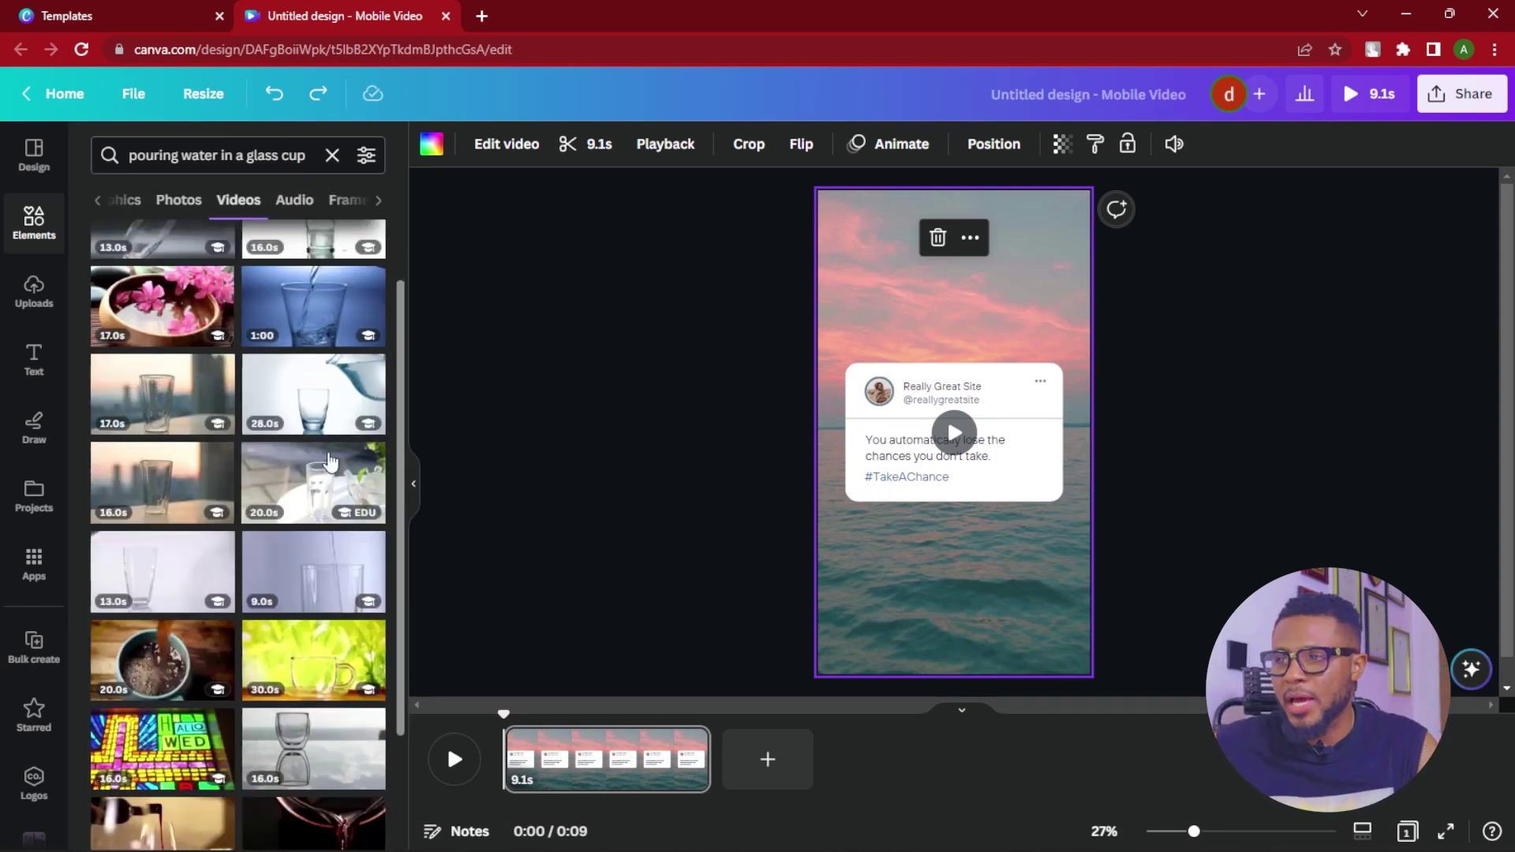
pyautogui.scroll(5, 266, 489)
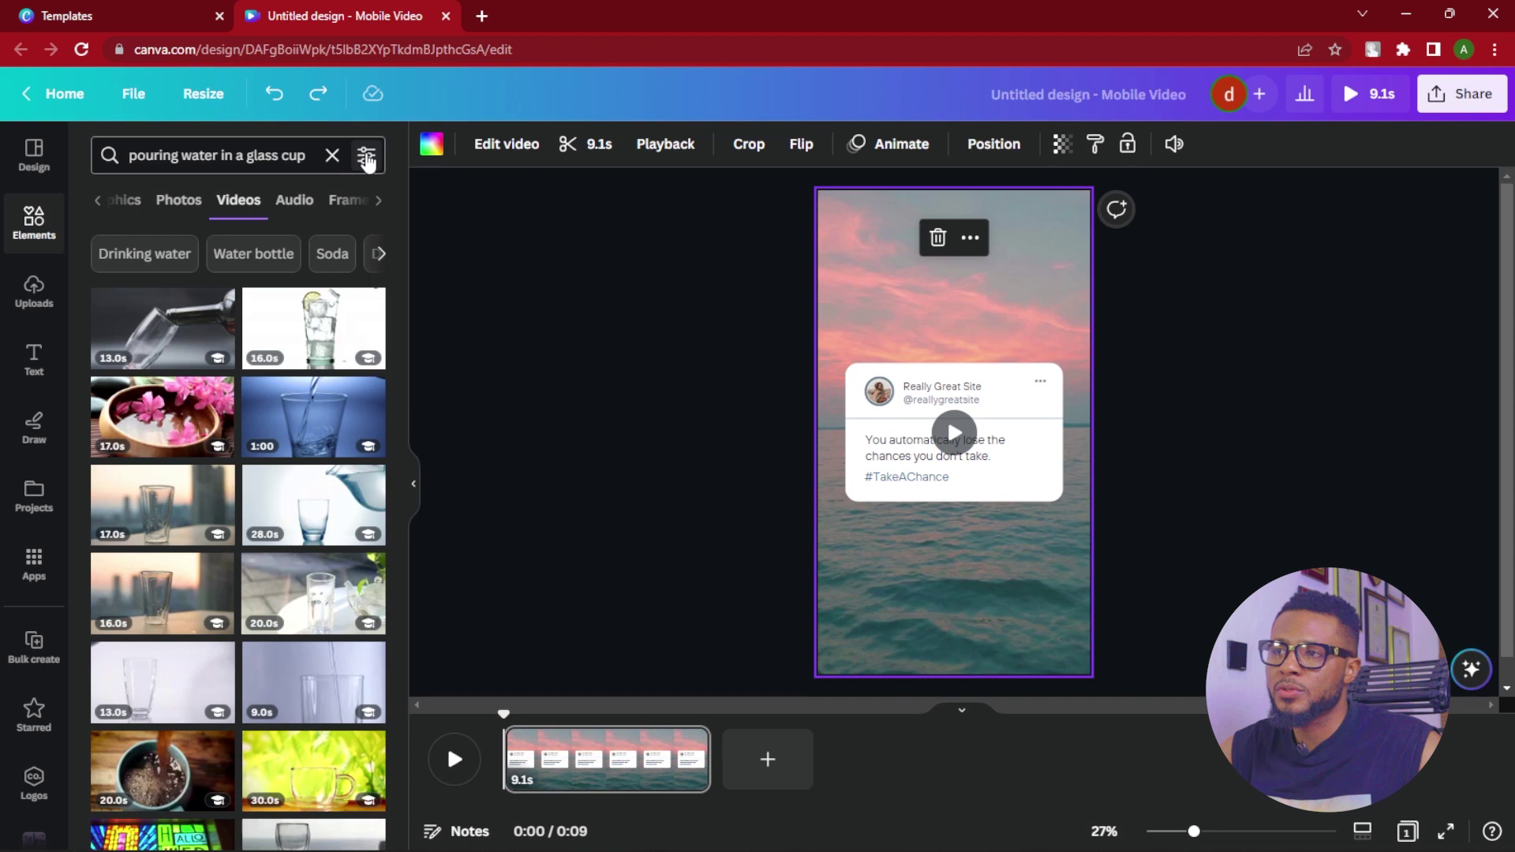
# - Filter the video results to Vertical orientation
pyautogui.click(367, 157)
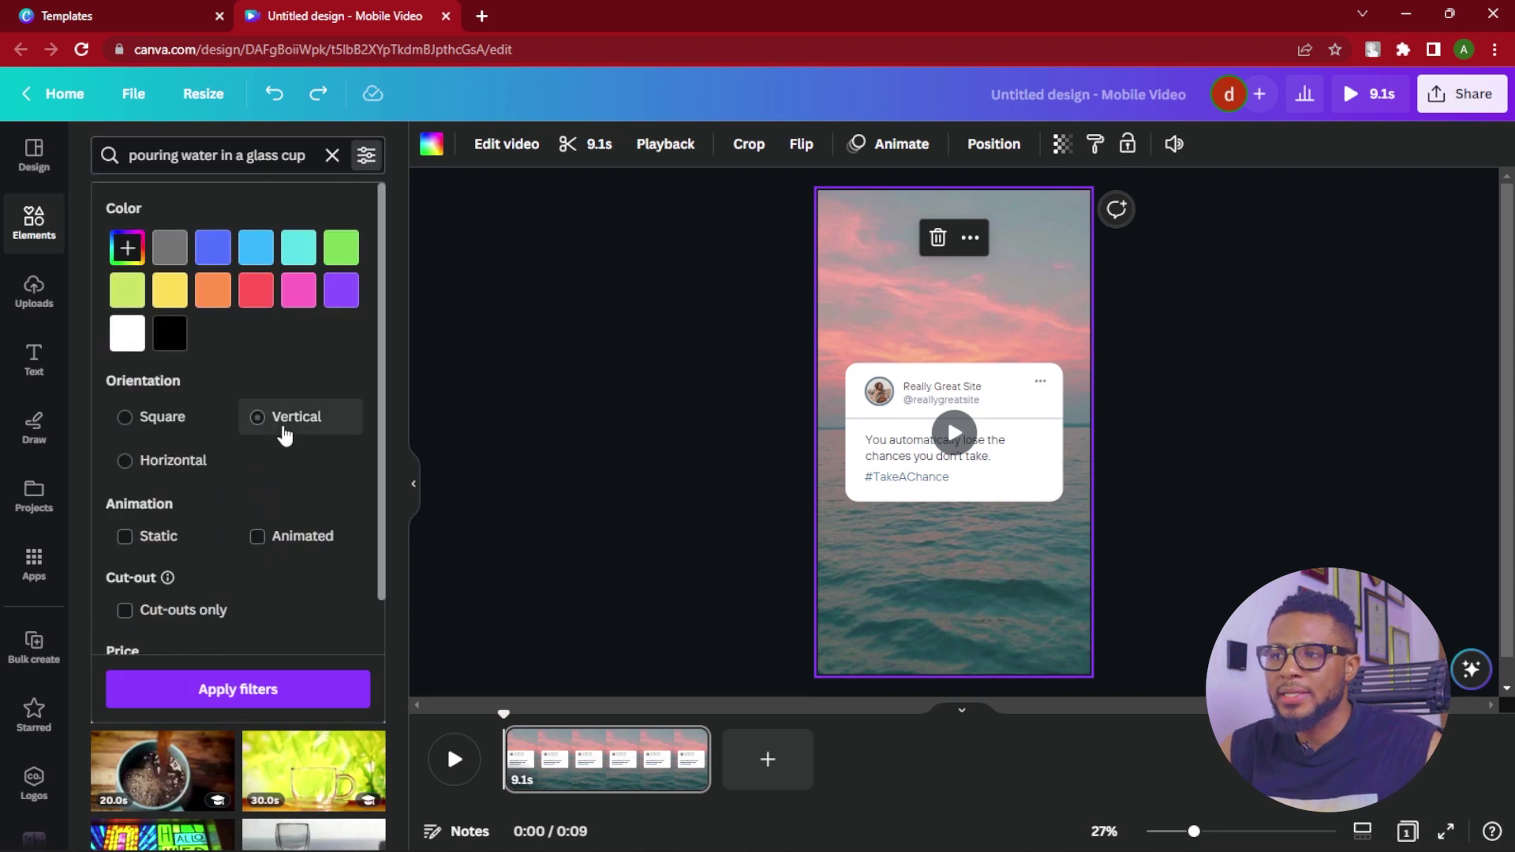
pyautogui.click(258, 418)
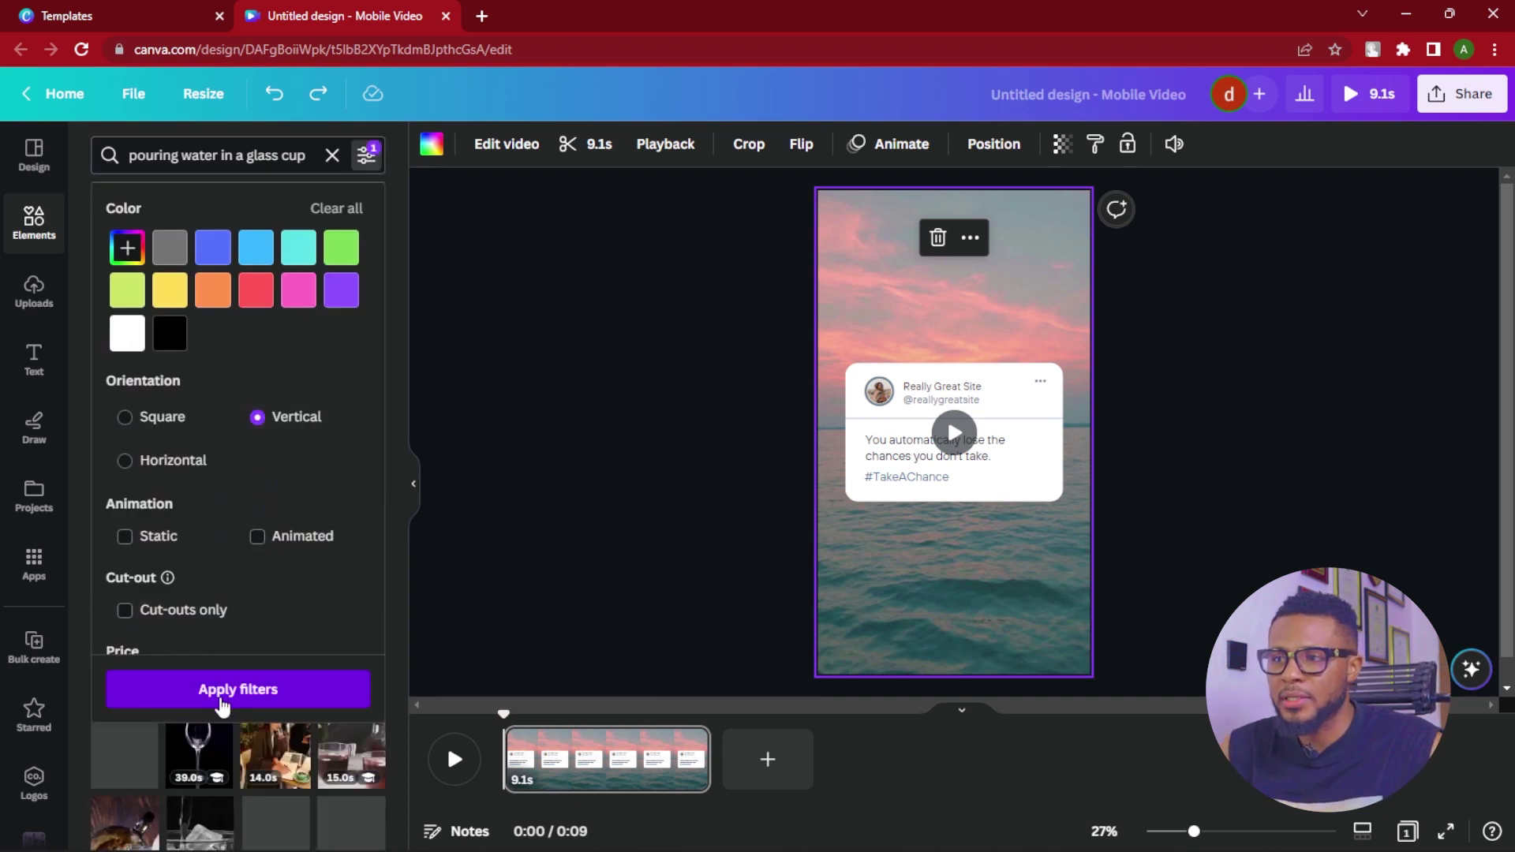
pyautogui.click(236, 691)
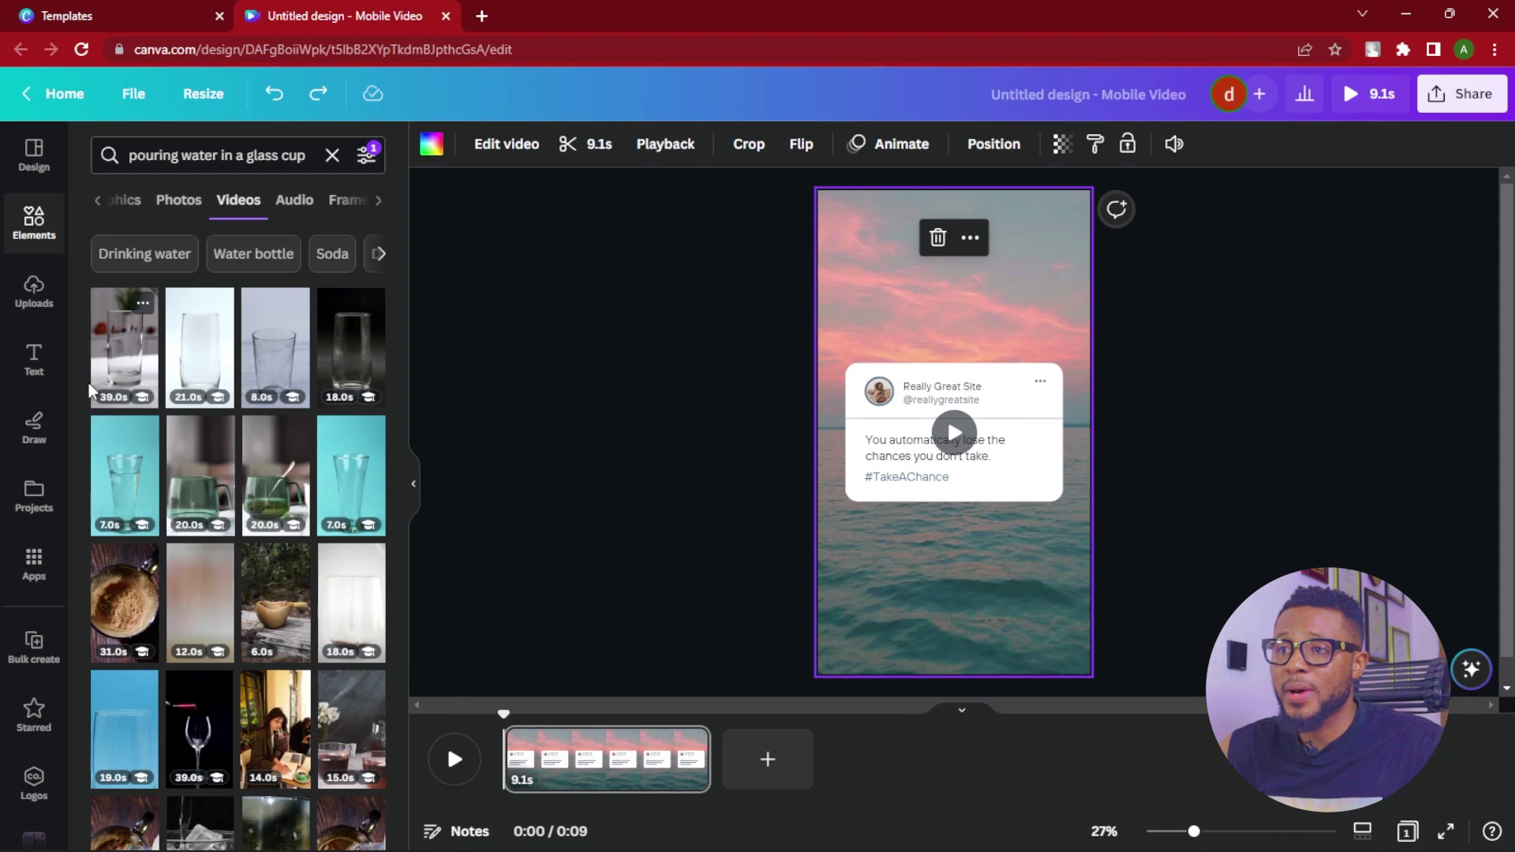
# - Make the first vertical water clip the background and move the post card lower
pyautogui.moveTo(118, 367); pyautogui.dragTo(848, 289)
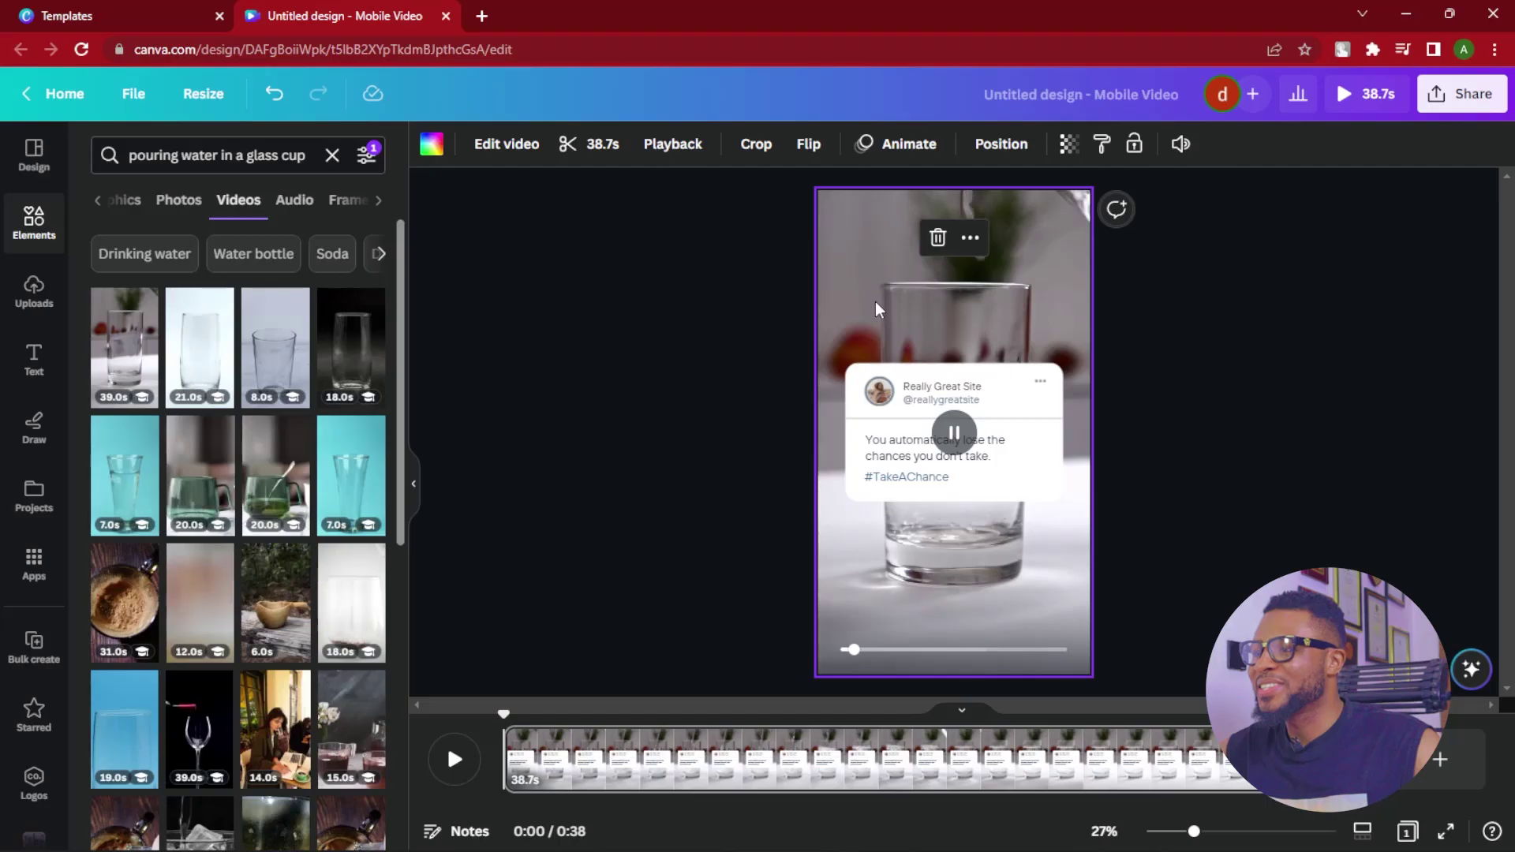
pyautogui.moveTo(966, 313)
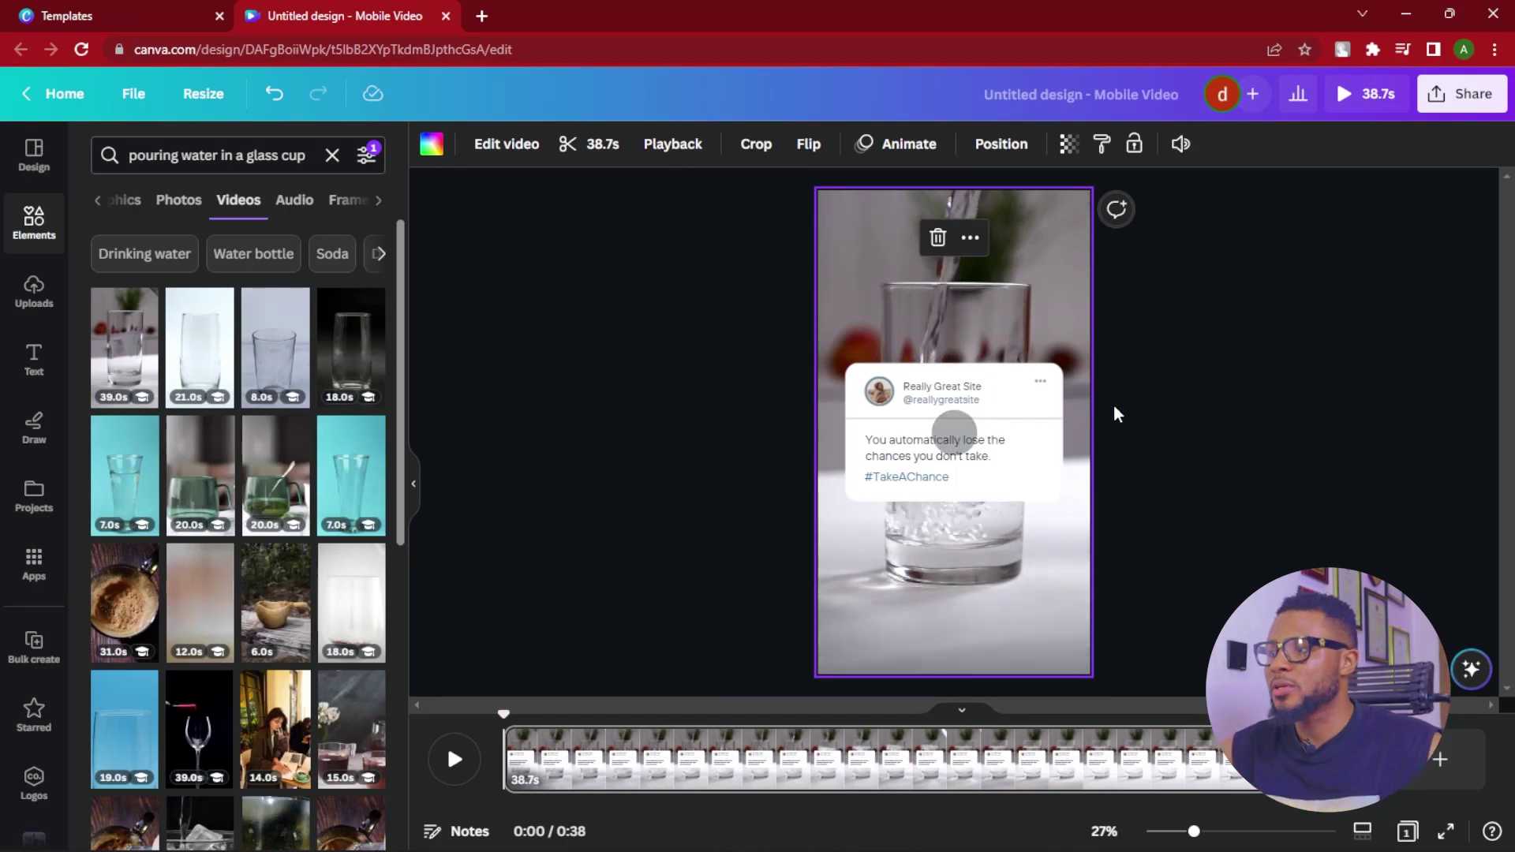
pyautogui.moveTo(1208, 351); pyautogui.dragTo(854, 475)
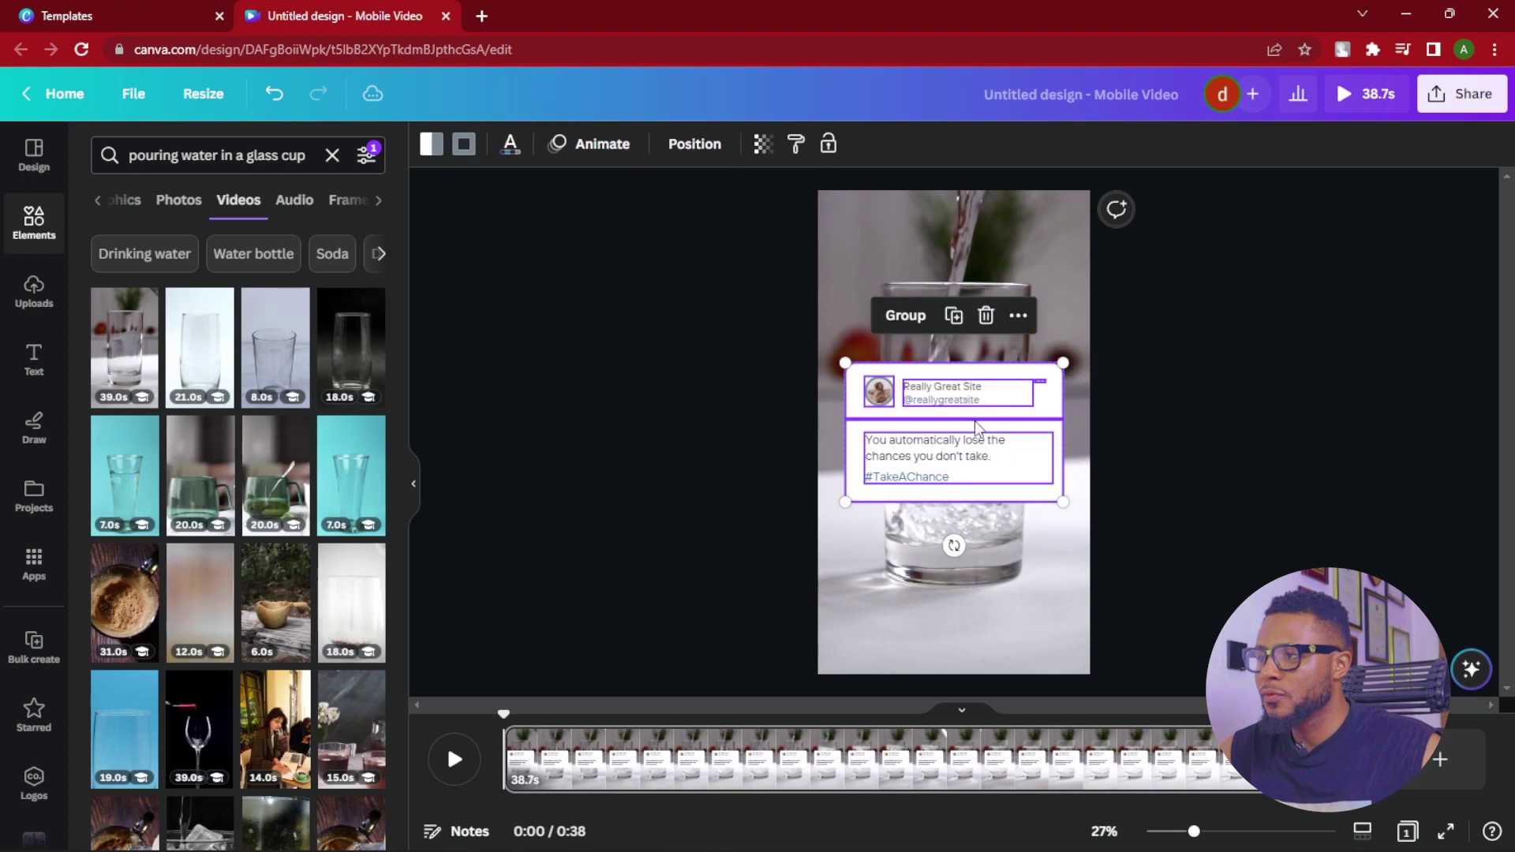
pyautogui.moveTo(1004, 398); pyautogui.dragTo(1003, 534)
pyautogui.click(1169, 383)
pyautogui.click(935, 241)
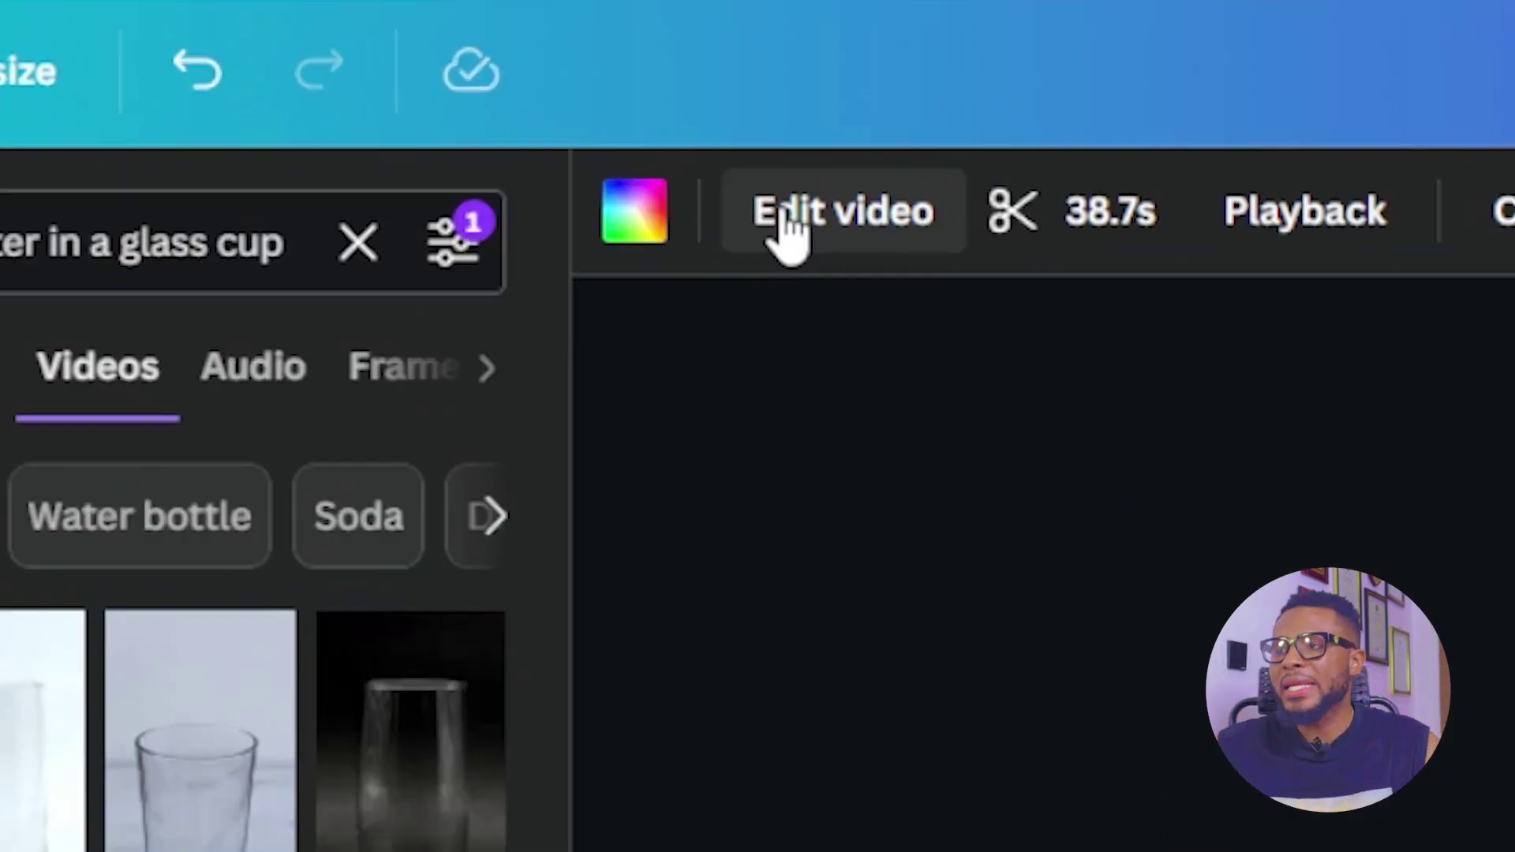
# - In the video's Adjust settings, set the tint to about 33
pyautogui.click(485, 150)
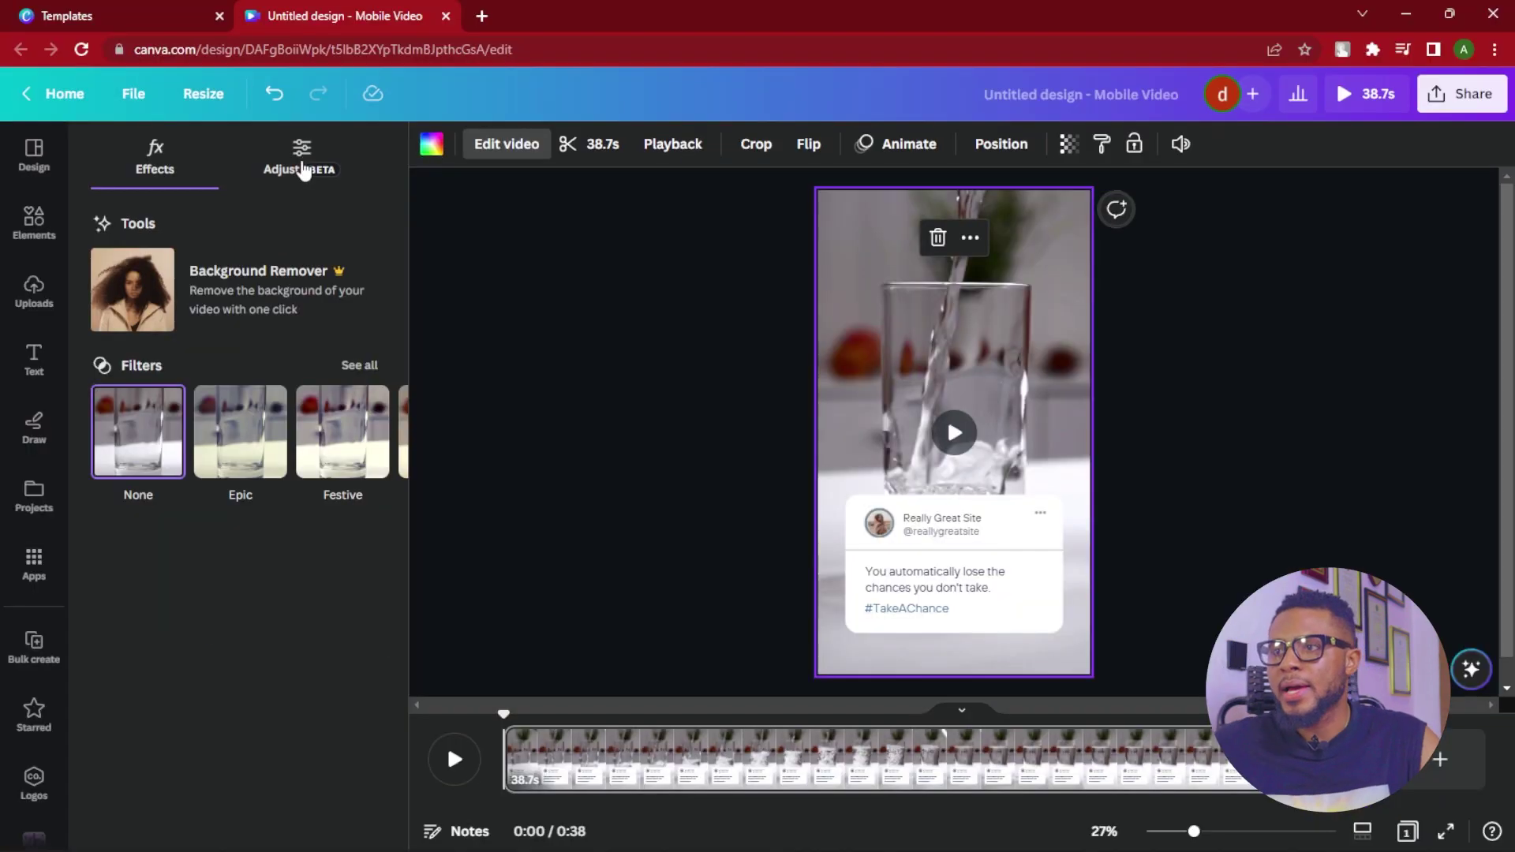
pyautogui.click(303, 158)
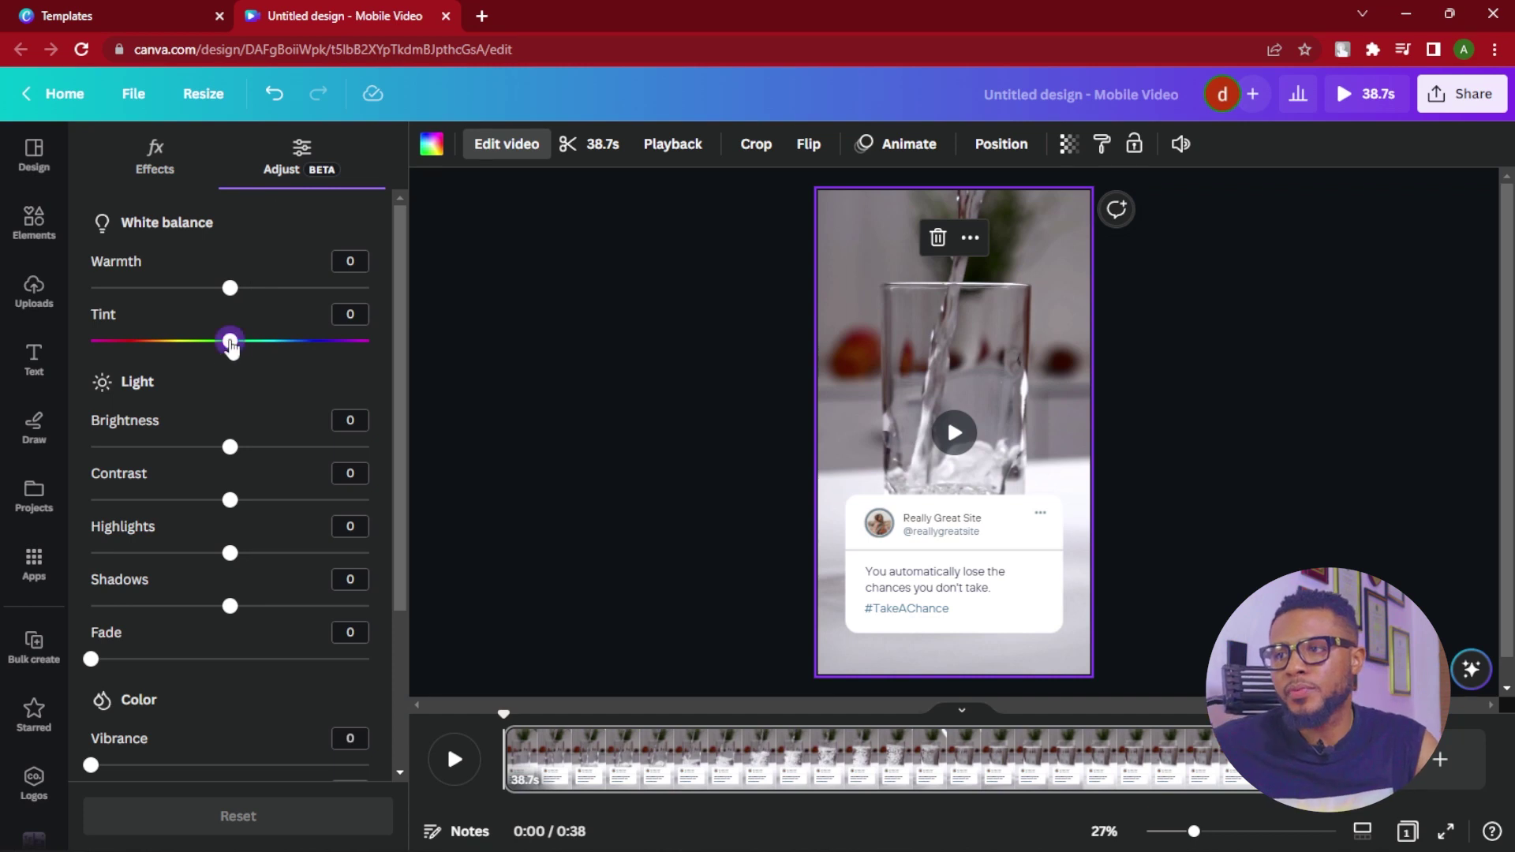
pyautogui.moveTo(230, 345); pyautogui.dragTo(245, 344)
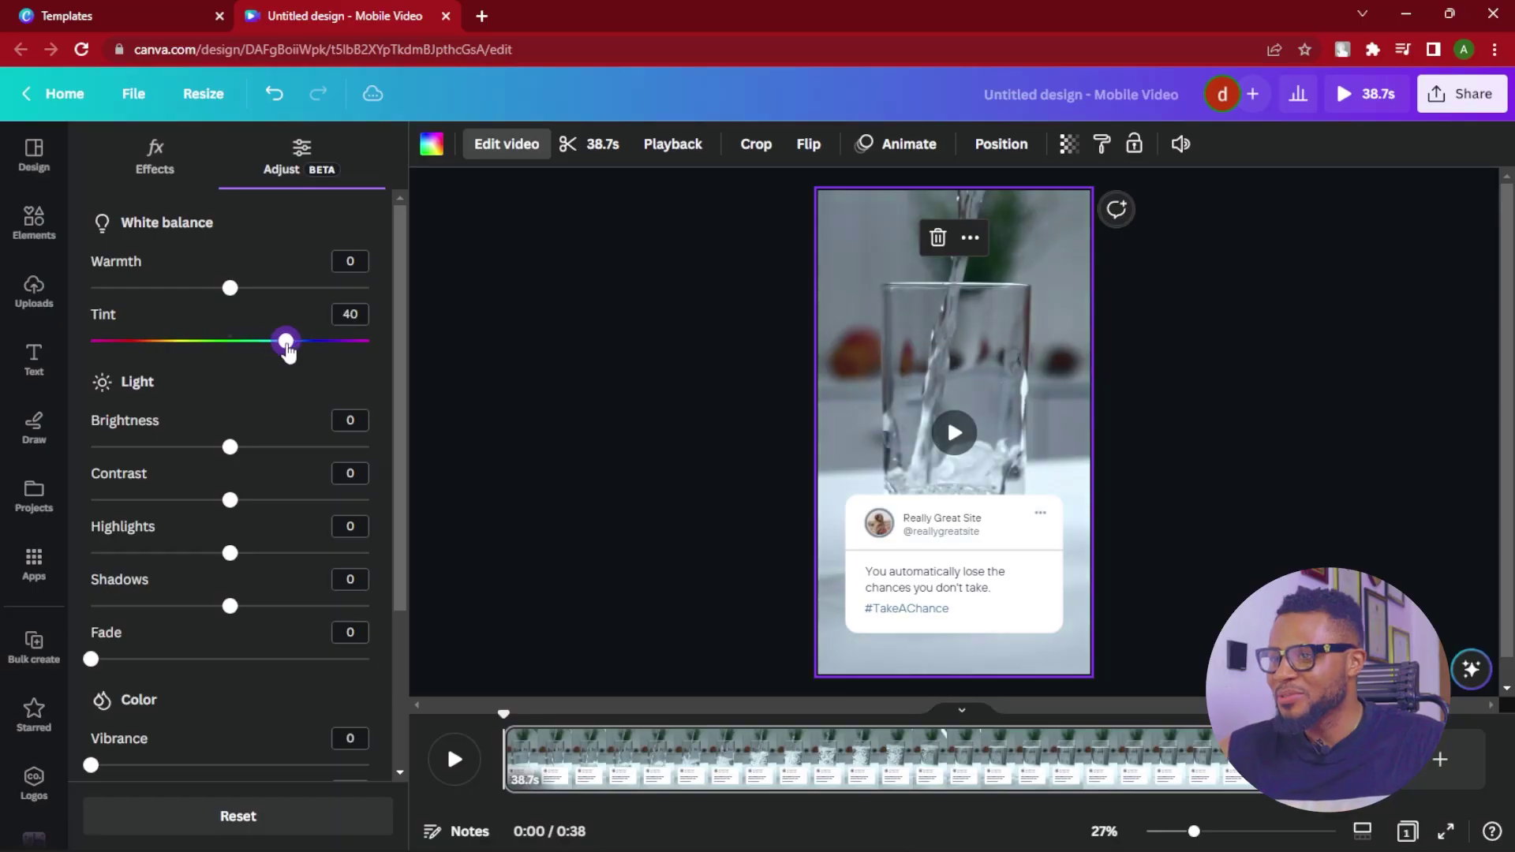
pyautogui.moveTo(288, 352); pyautogui.dragTo(270, 355)
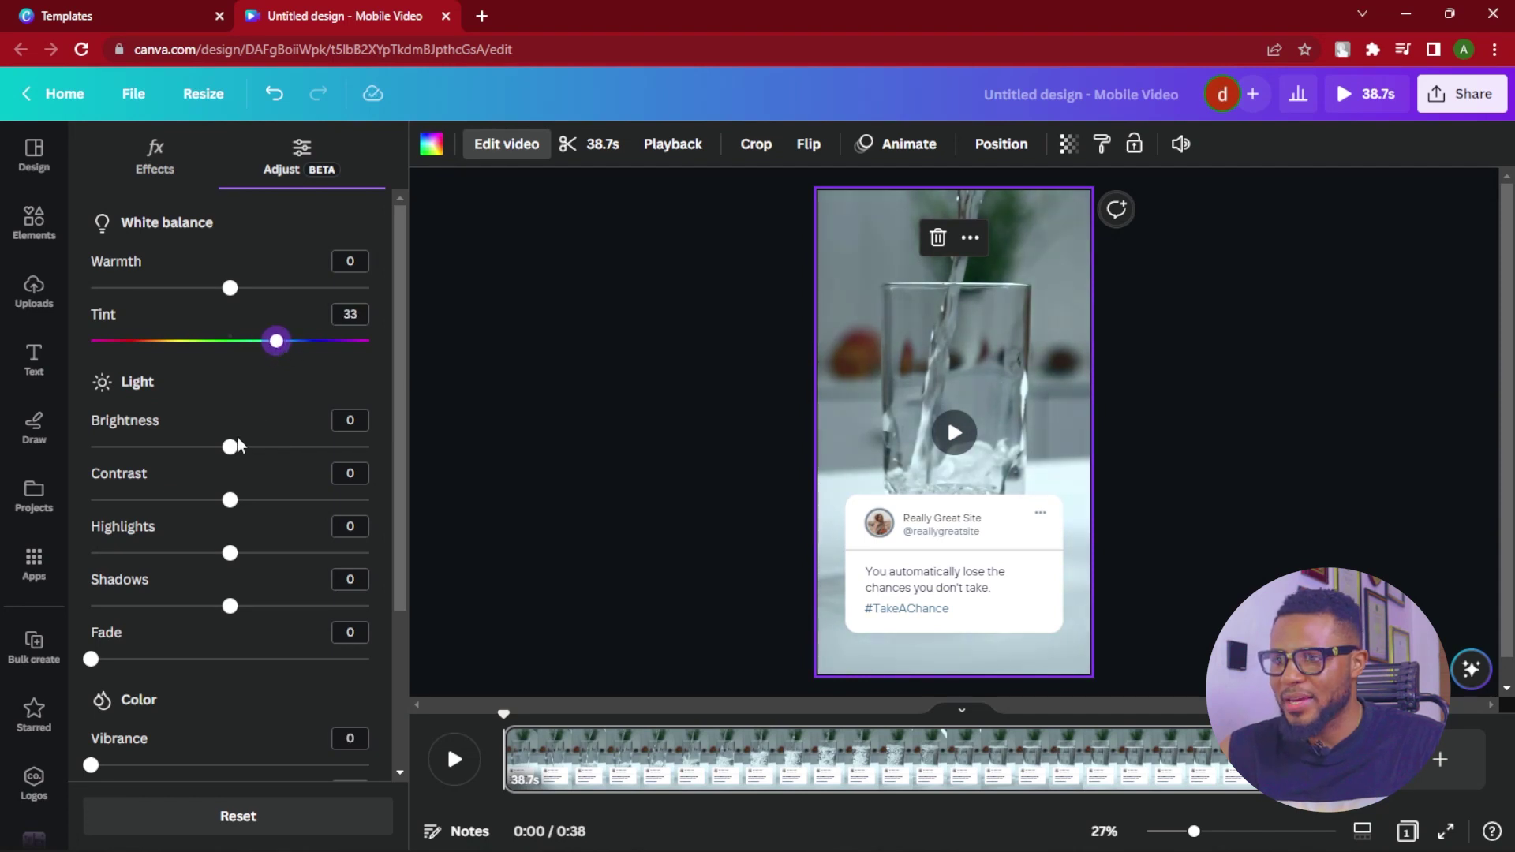
# - Set brightness -10, contrast 22, shadows -24 and vibrance 74 on the video
pyautogui.moveTo(231, 447); pyautogui.dragTo(218, 454)
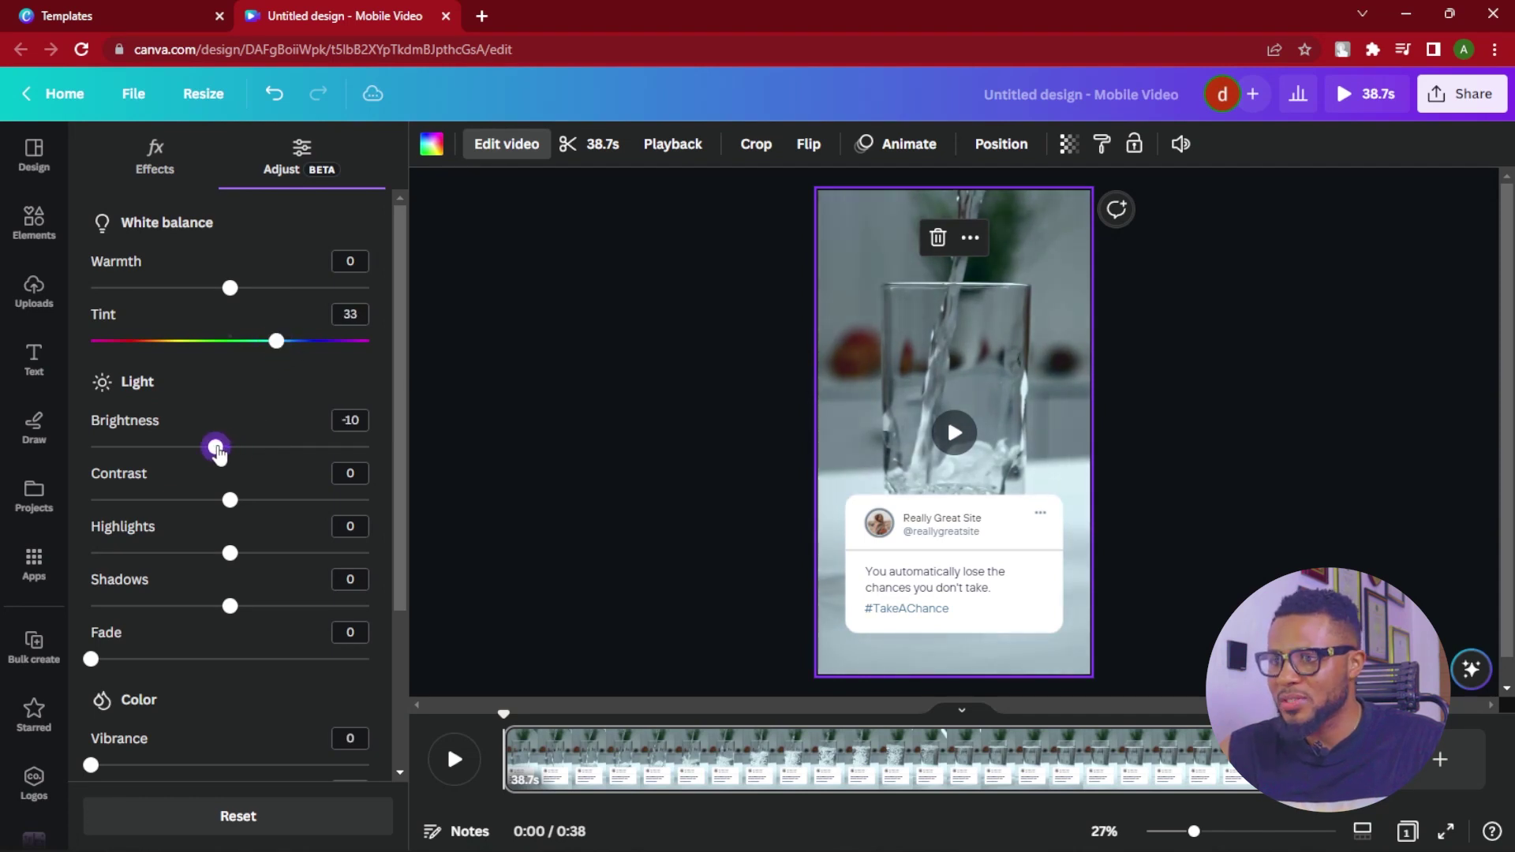
pyautogui.moveTo(236, 507); pyautogui.dragTo(133, 555)
pyautogui.moveTo(228, 608); pyautogui.dragTo(184, 609)
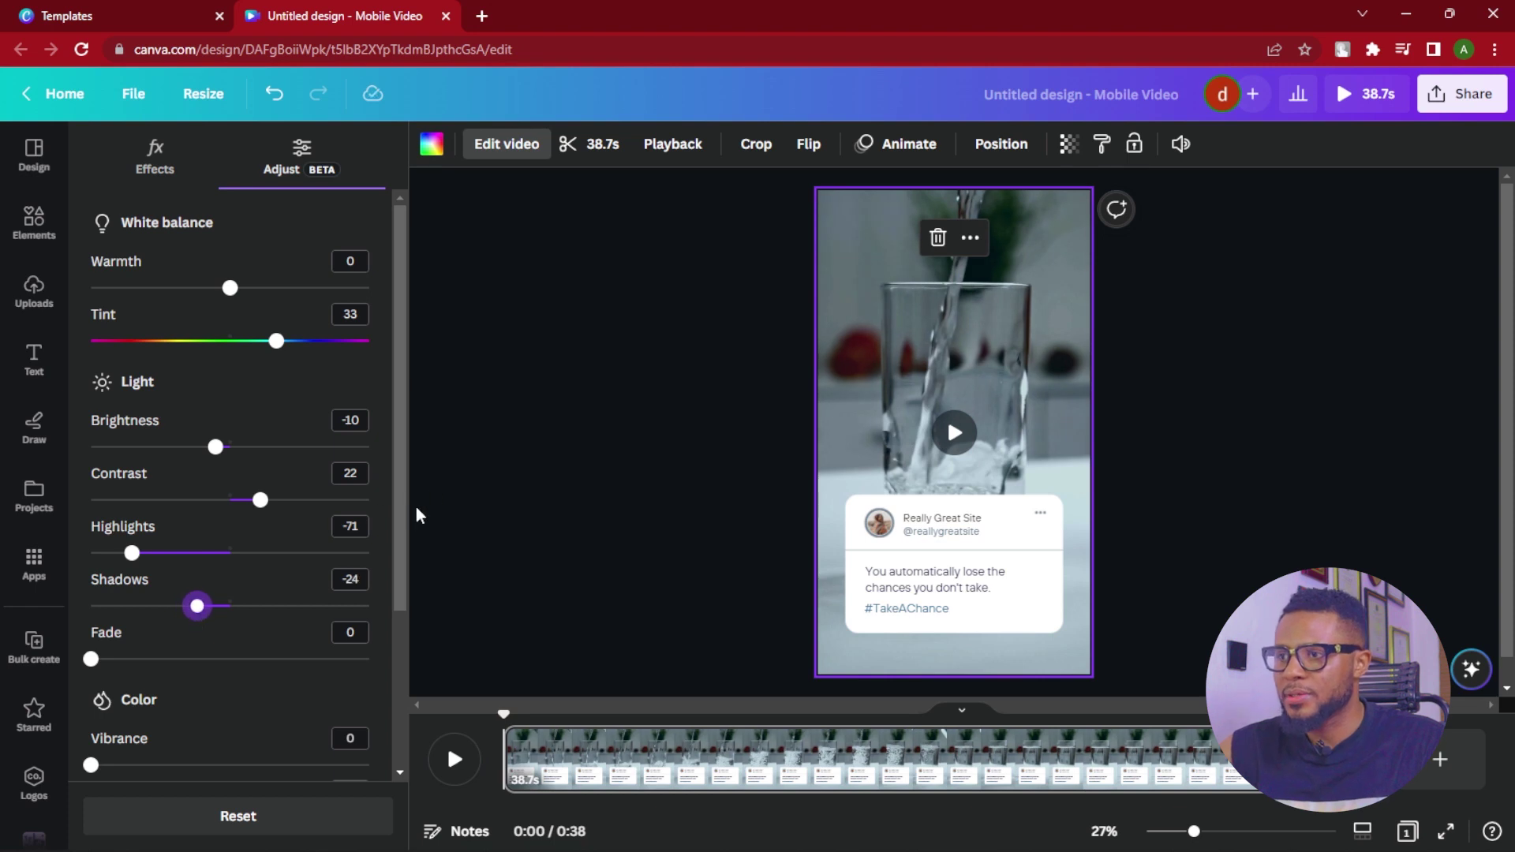
pyautogui.scroll(-3, 165, 482)
pyautogui.moveTo(94, 541); pyautogui.dragTo(330, 601)
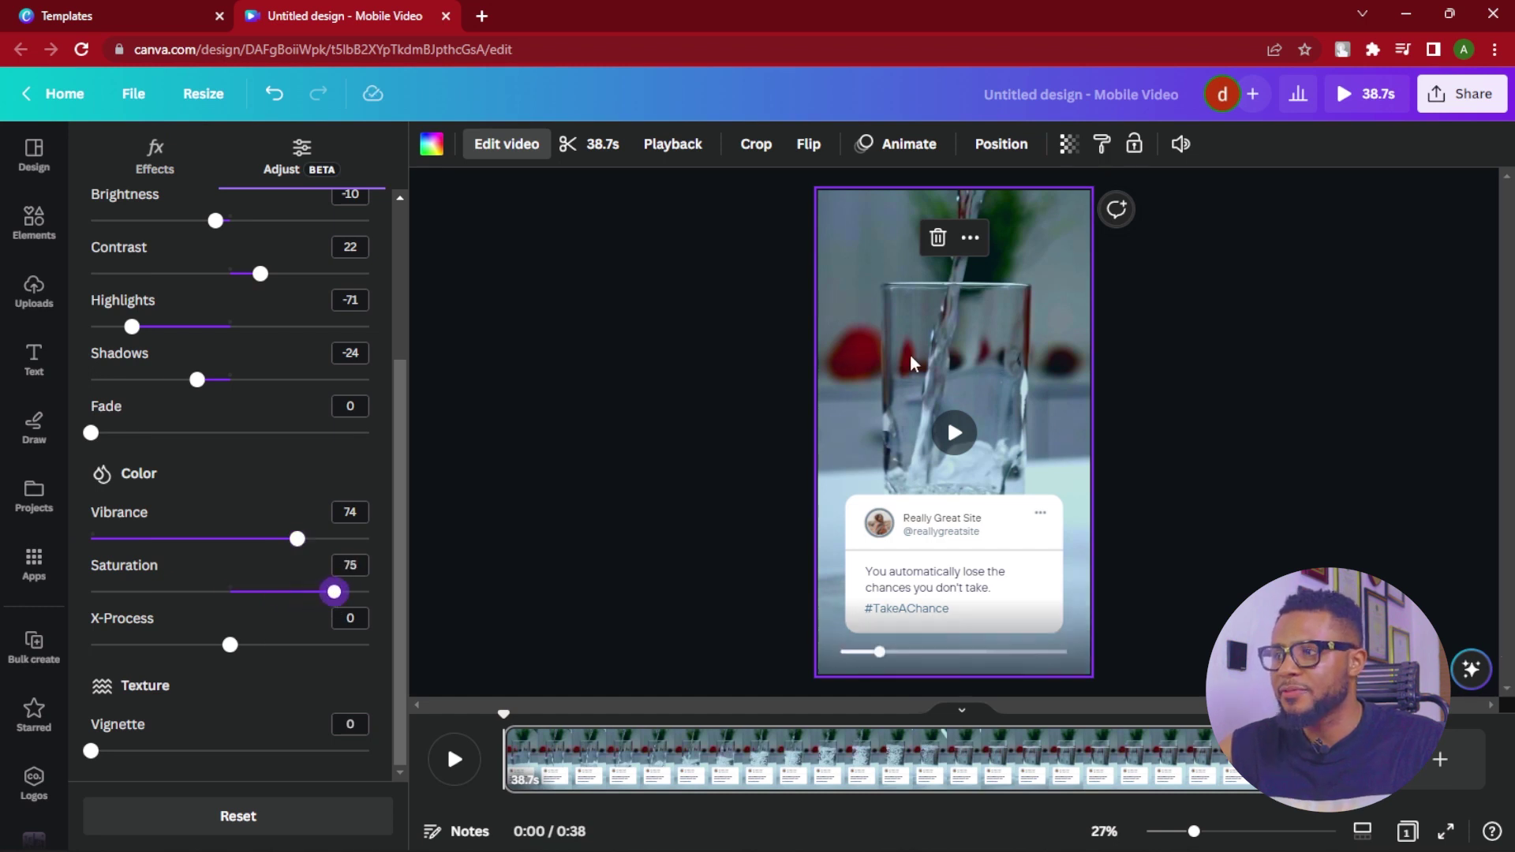
# - Set the video's saturation to 75 and X-Process to 35, then return to the video results
pyautogui.moveTo(316, 599); pyautogui.dragTo(194, 608)
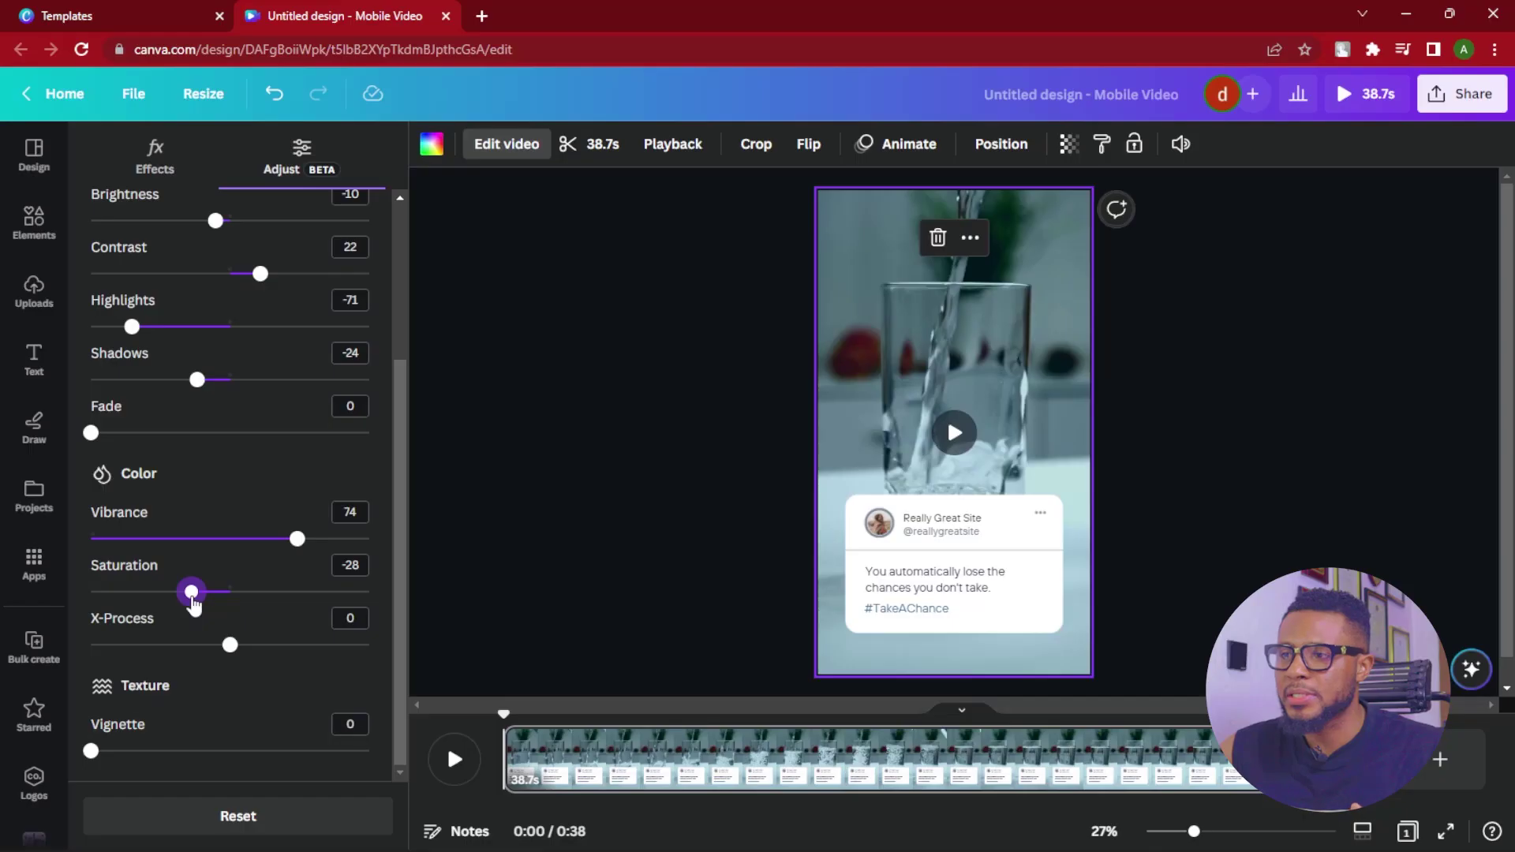
pyautogui.moveTo(192, 591); pyautogui.dragTo(324, 601)
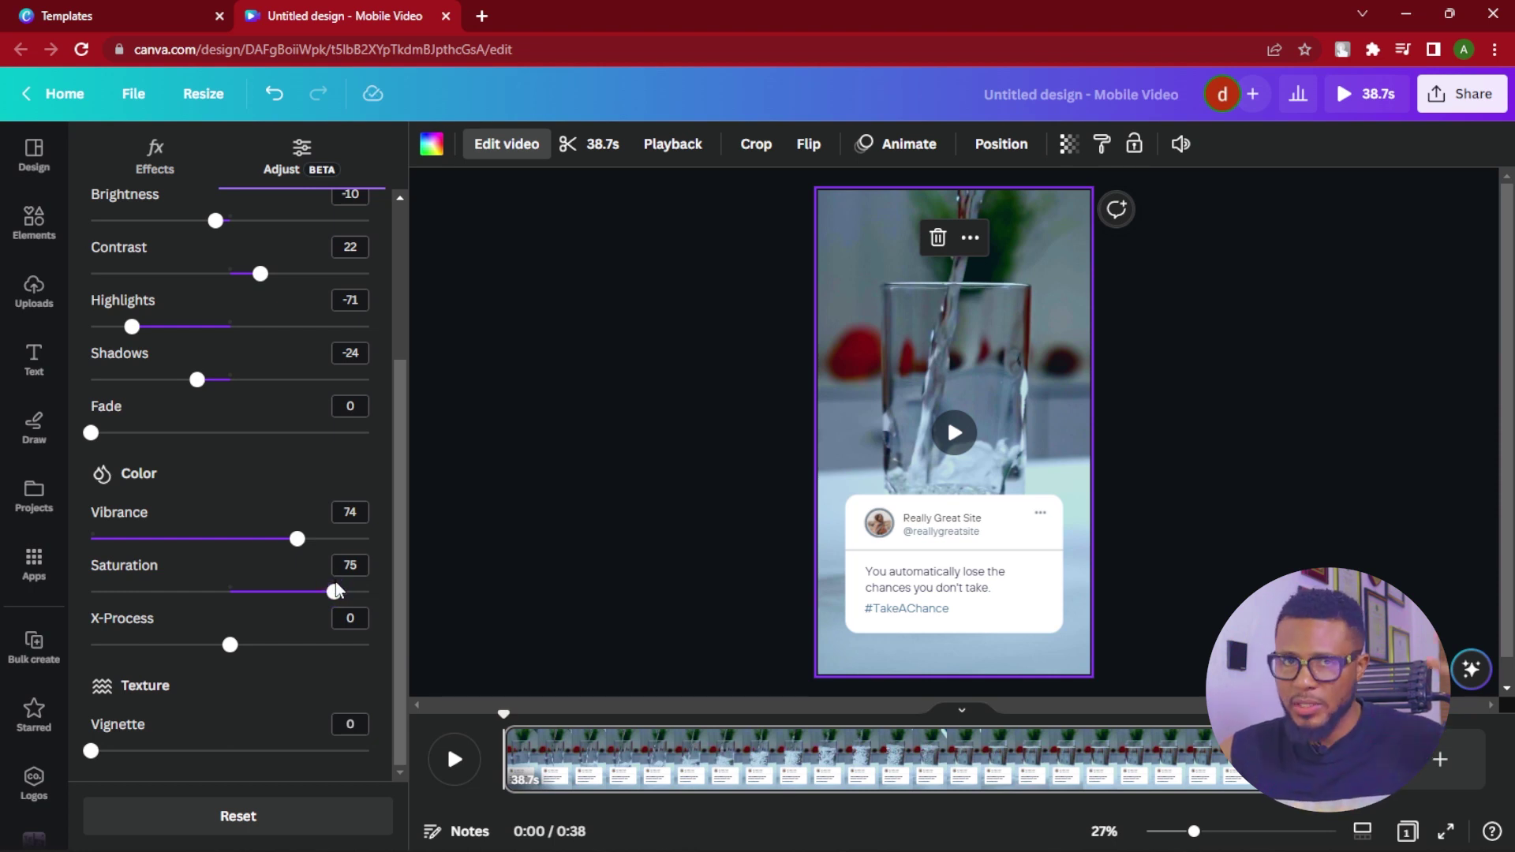
pyautogui.moveTo(955, 501)
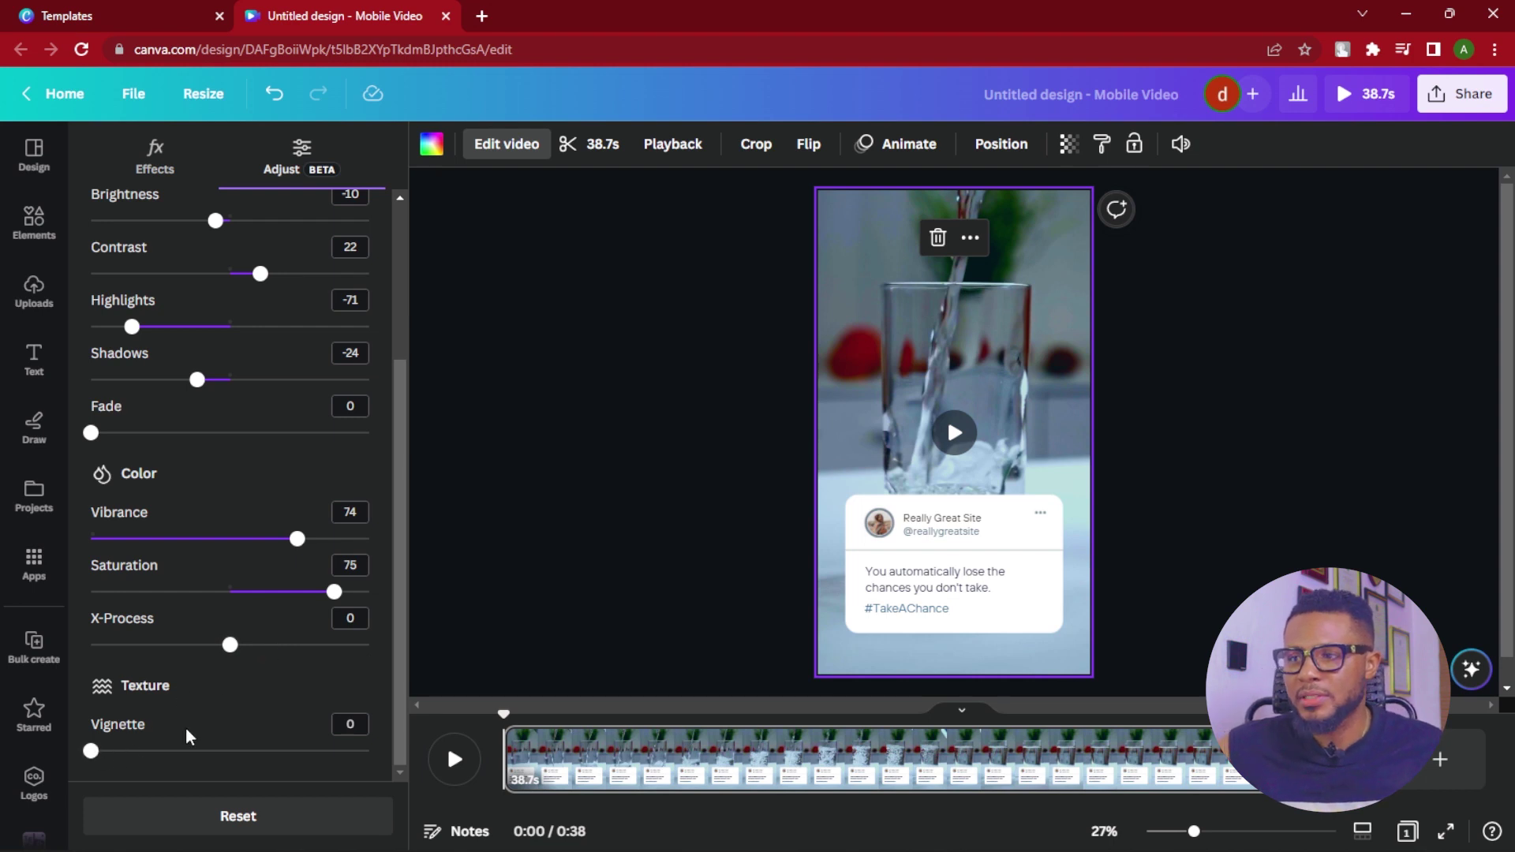
pyautogui.moveTo(234, 655); pyautogui.dragTo(278, 680)
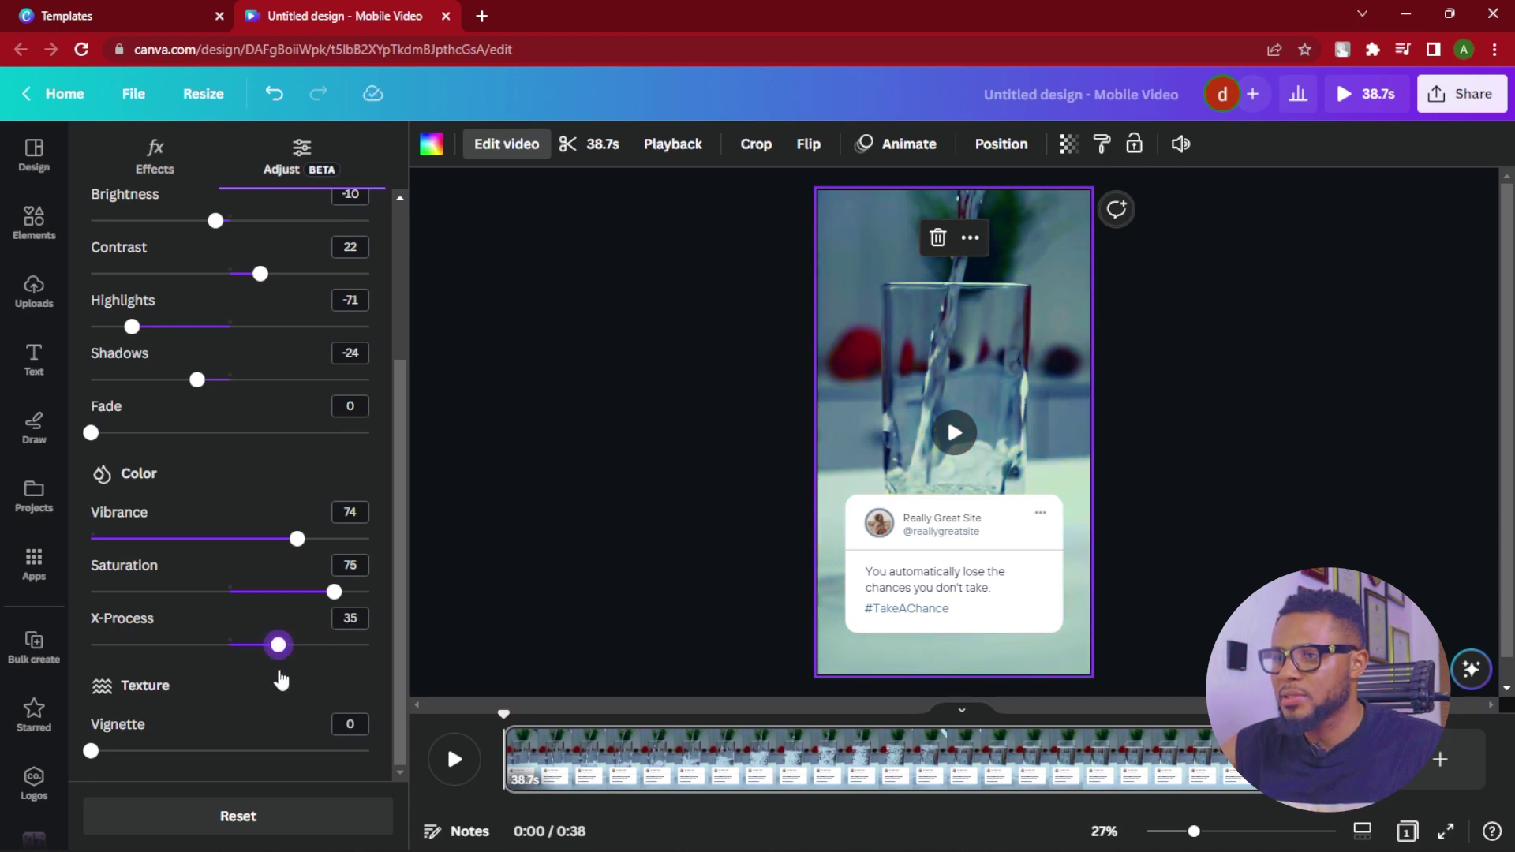
pyautogui.click(1178, 361)
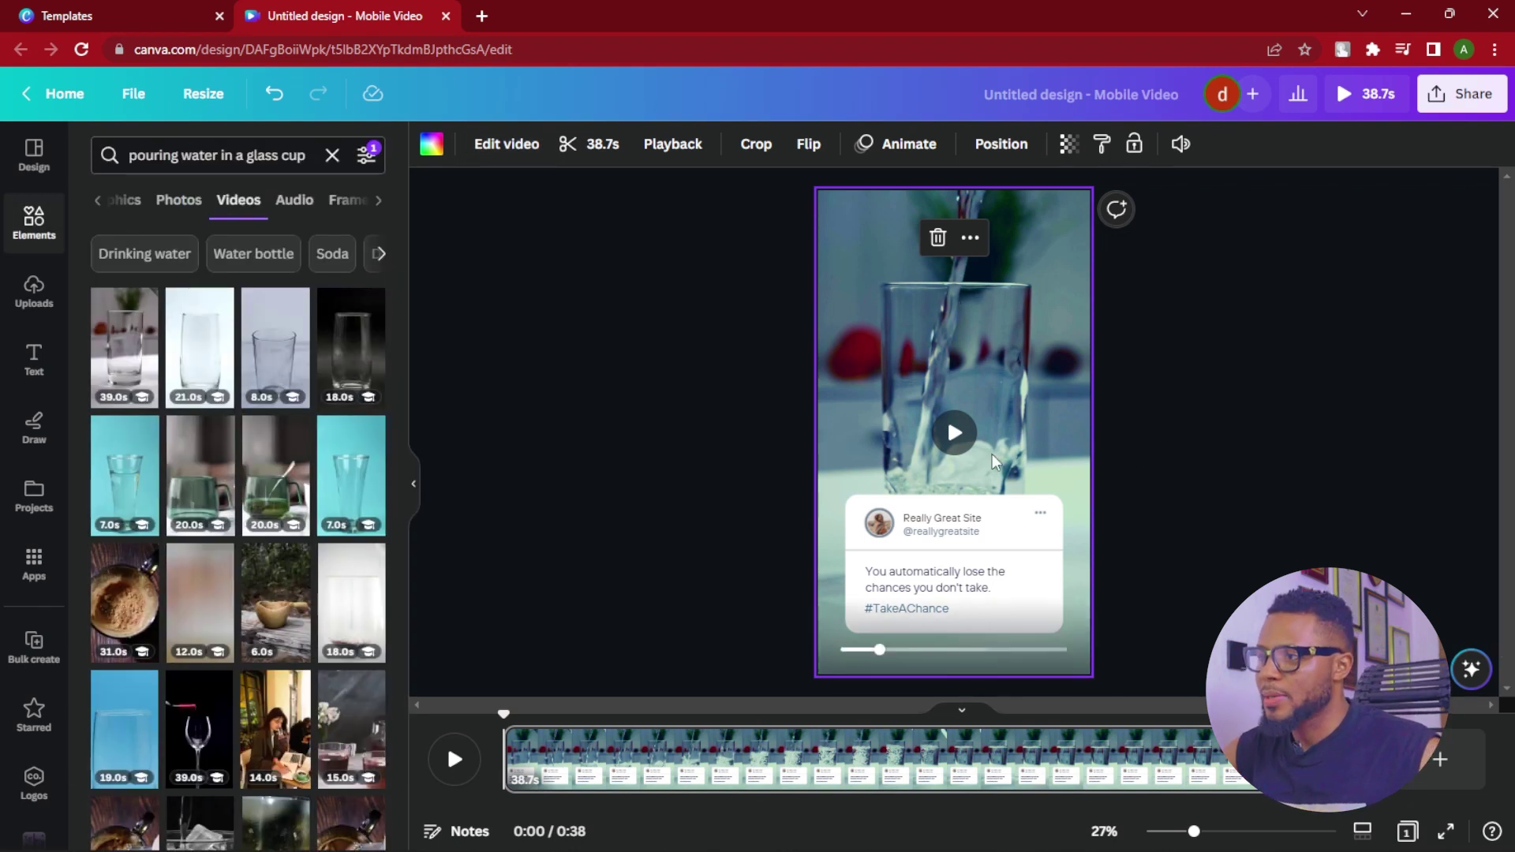
# - Drop the uploaded profile photo into the post card's avatar circle
pyautogui.moveTo(1162, 469); pyautogui.dragTo(867, 473)
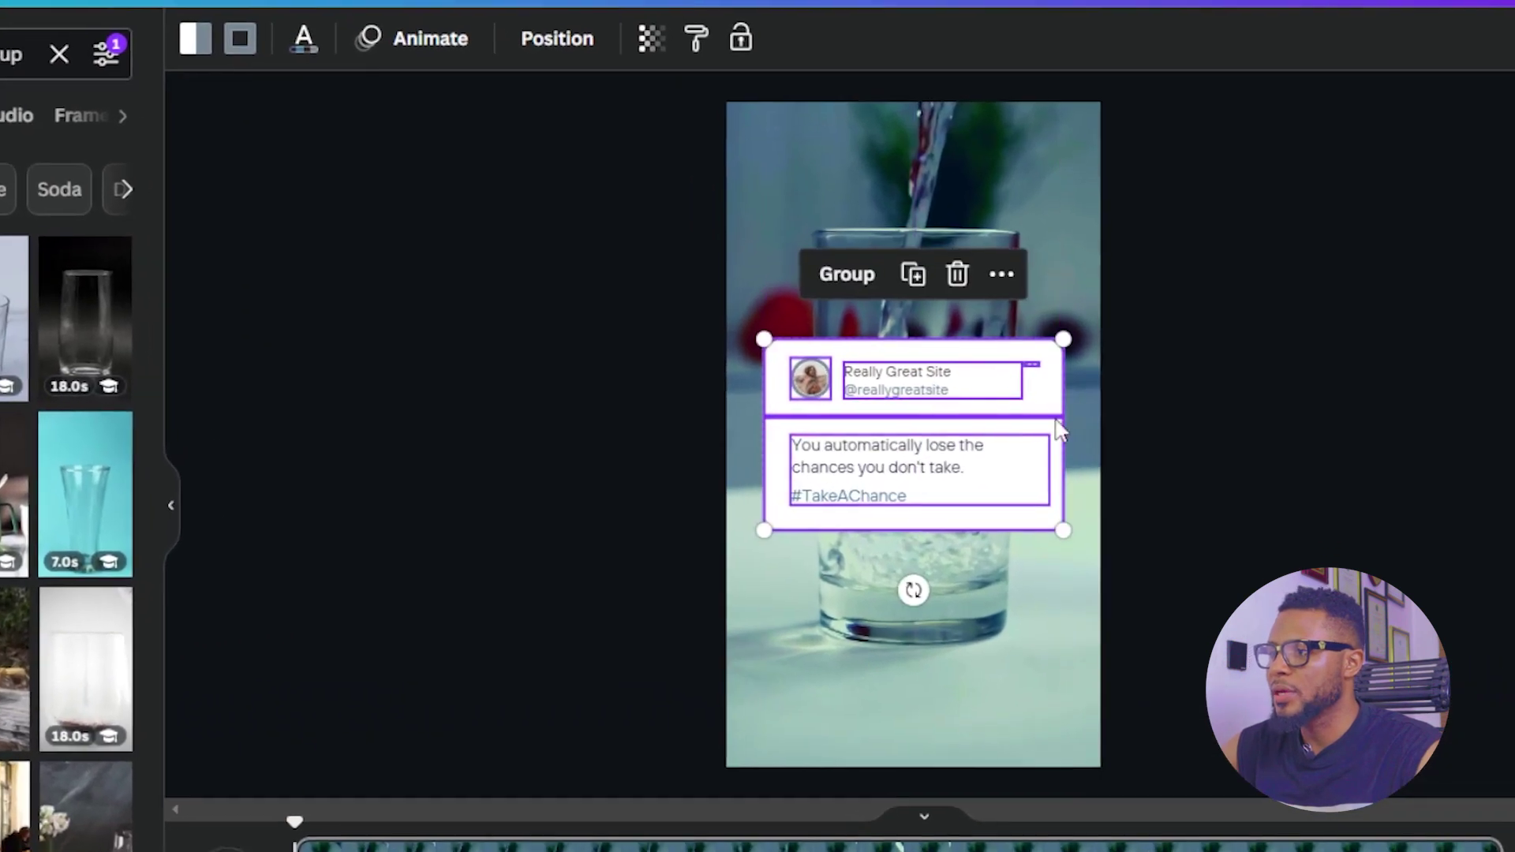
pyautogui.click(1155, 380)
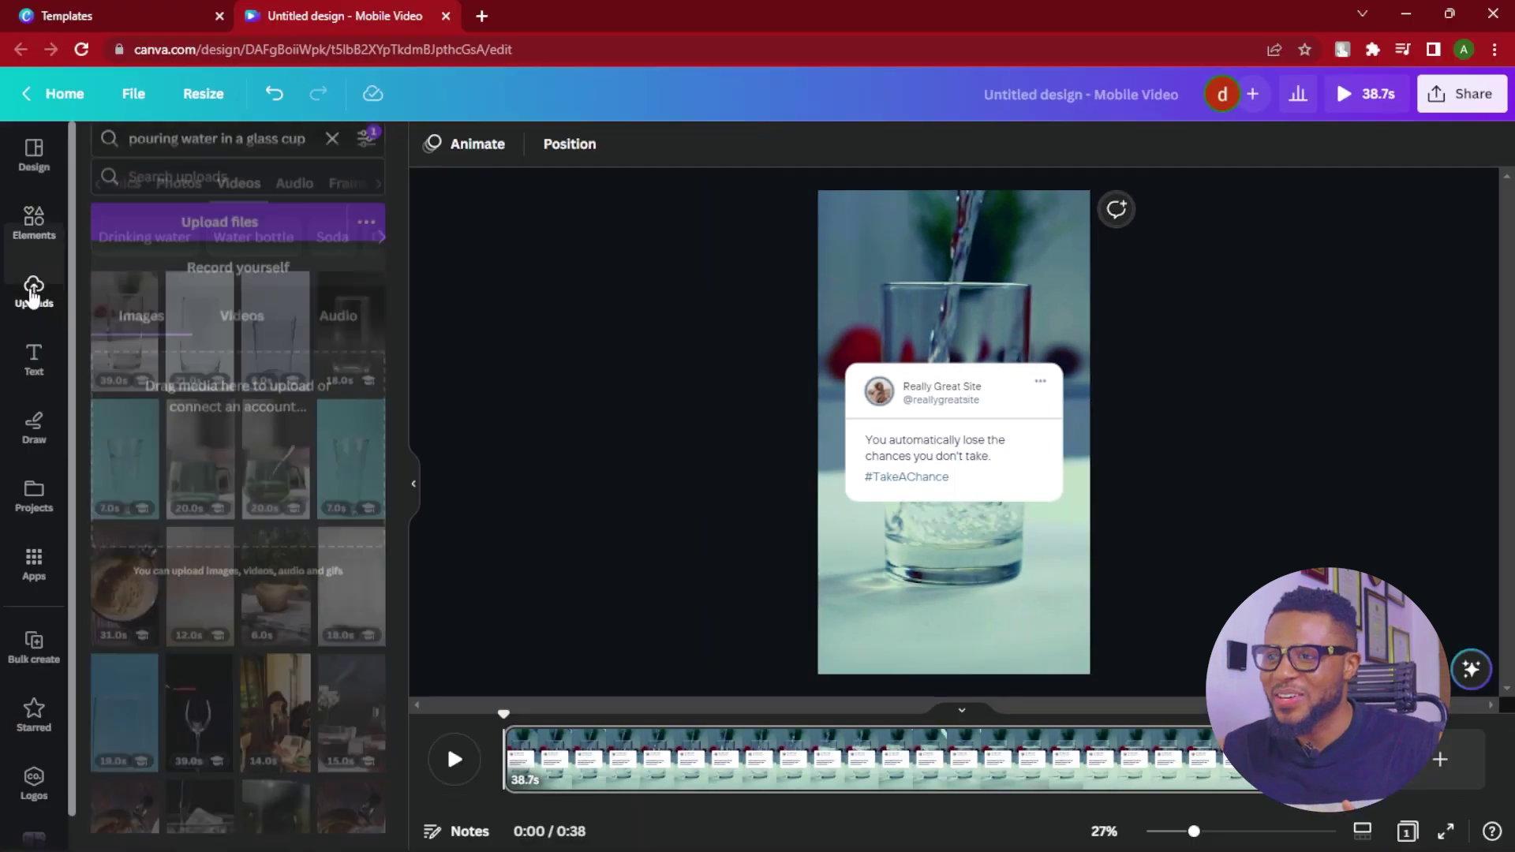
pyautogui.click(34, 292)
pyautogui.moveTo(397, 337); pyautogui.dragTo(347, 744)
pyautogui.scroll(-3, 316, 789)
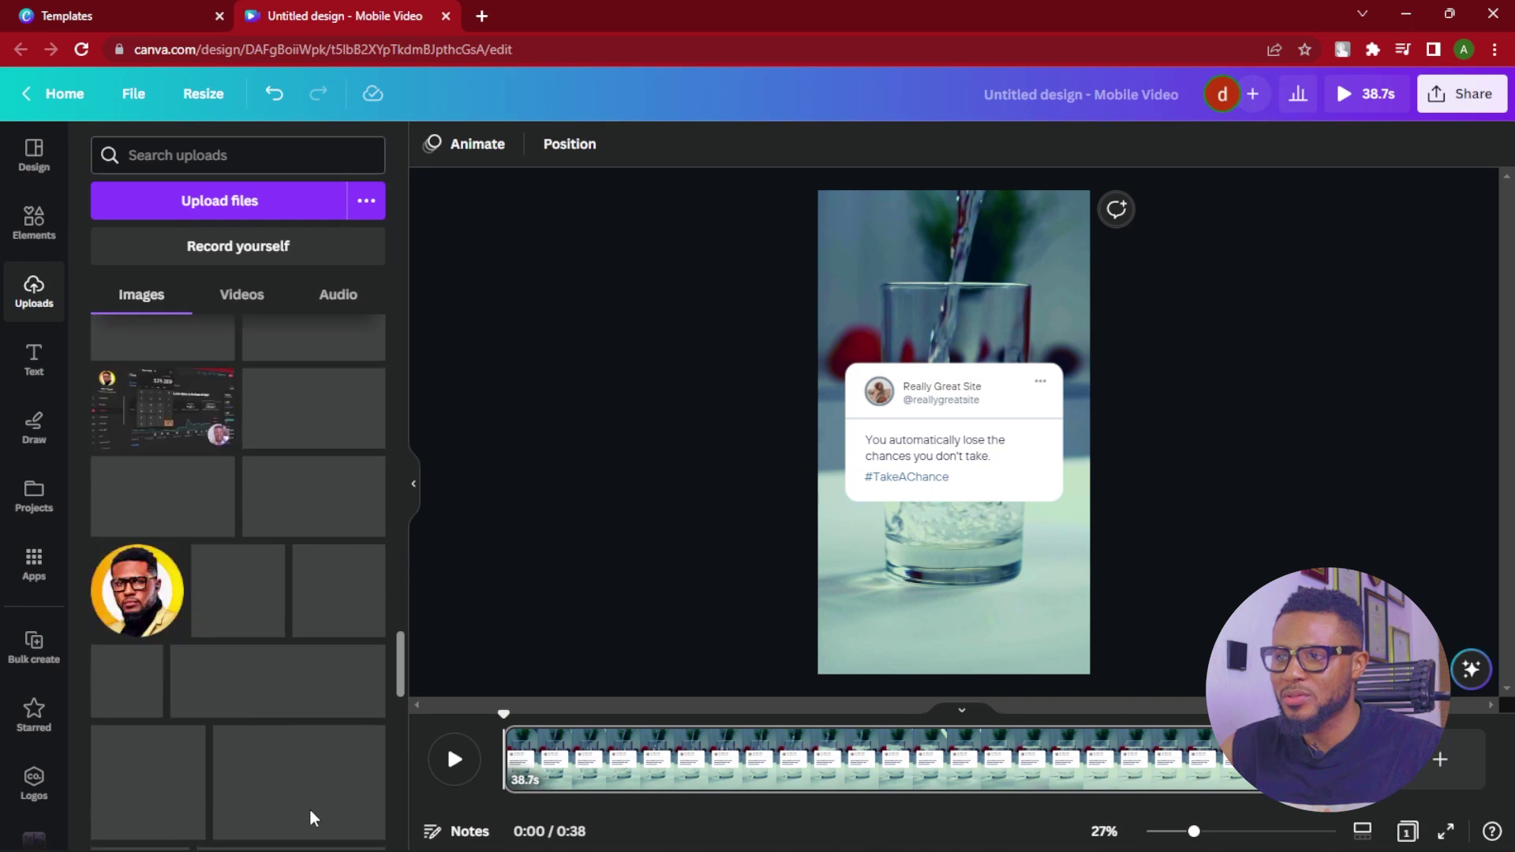
pyautogui.moveTo(128, 564); pyautogui.dragTo(882, 400)
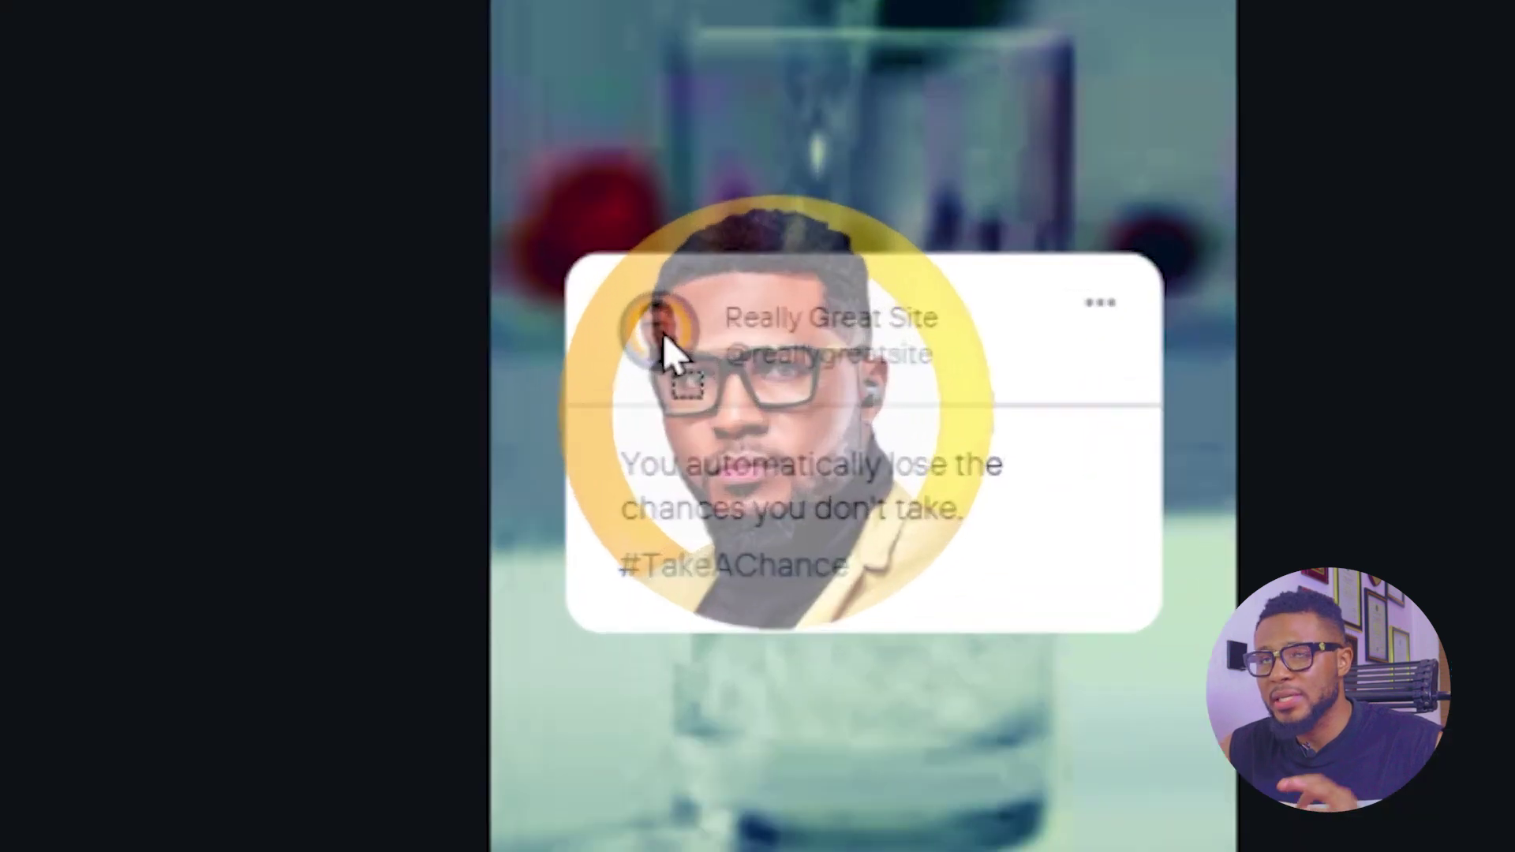
pyautogui.moveTo(663, 336); pyautogui.dragTo(663, 339)
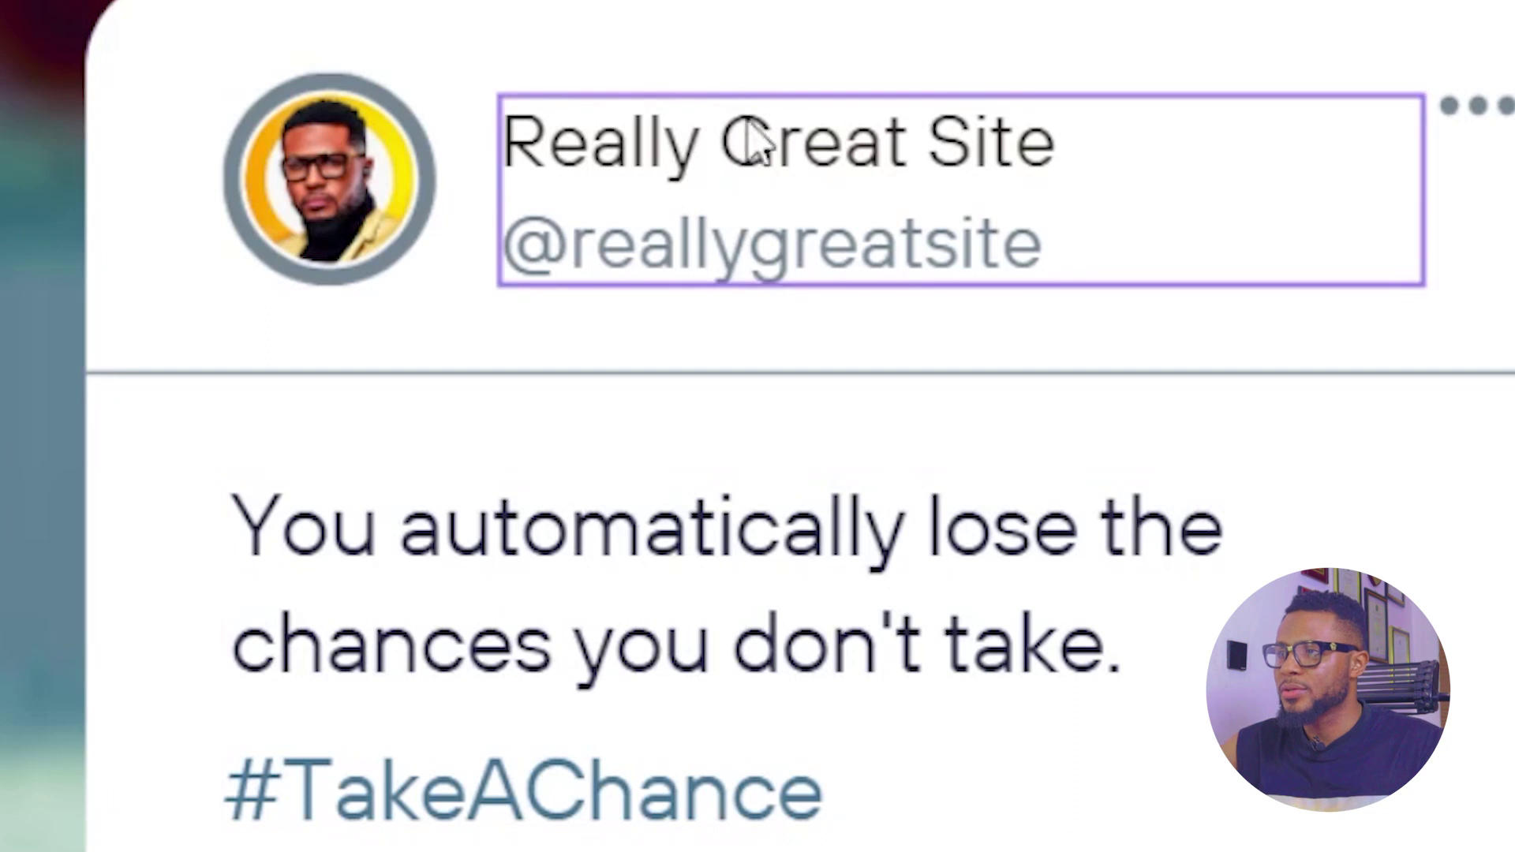
# - Change the card's name text to '7figureboss Academy'
pyautogui.click(754, 150)
pyautogui.doubleClick(765, 154)
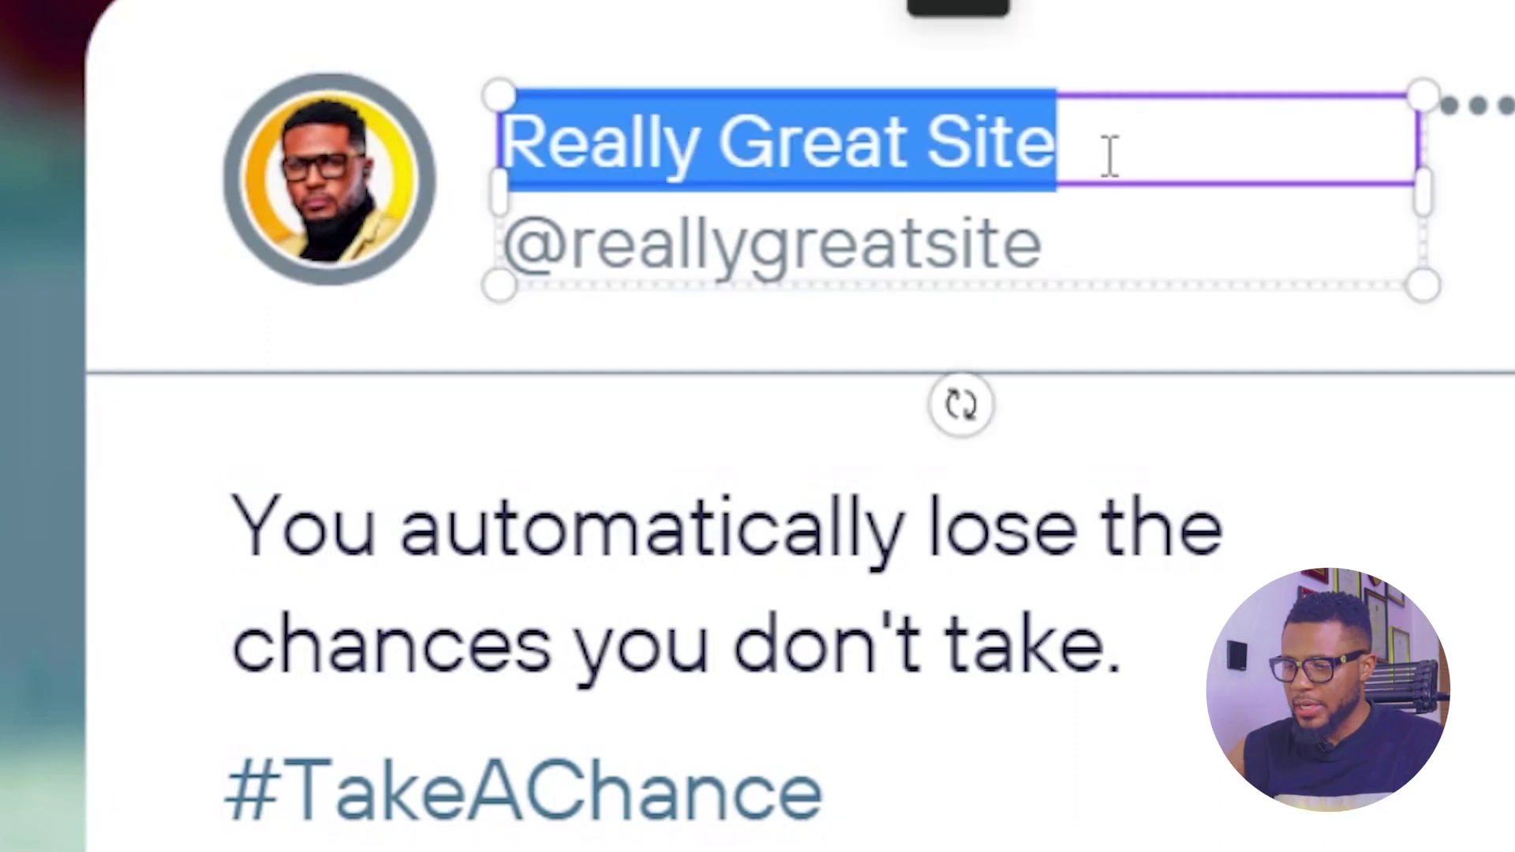
pyautogui.write('7figur')
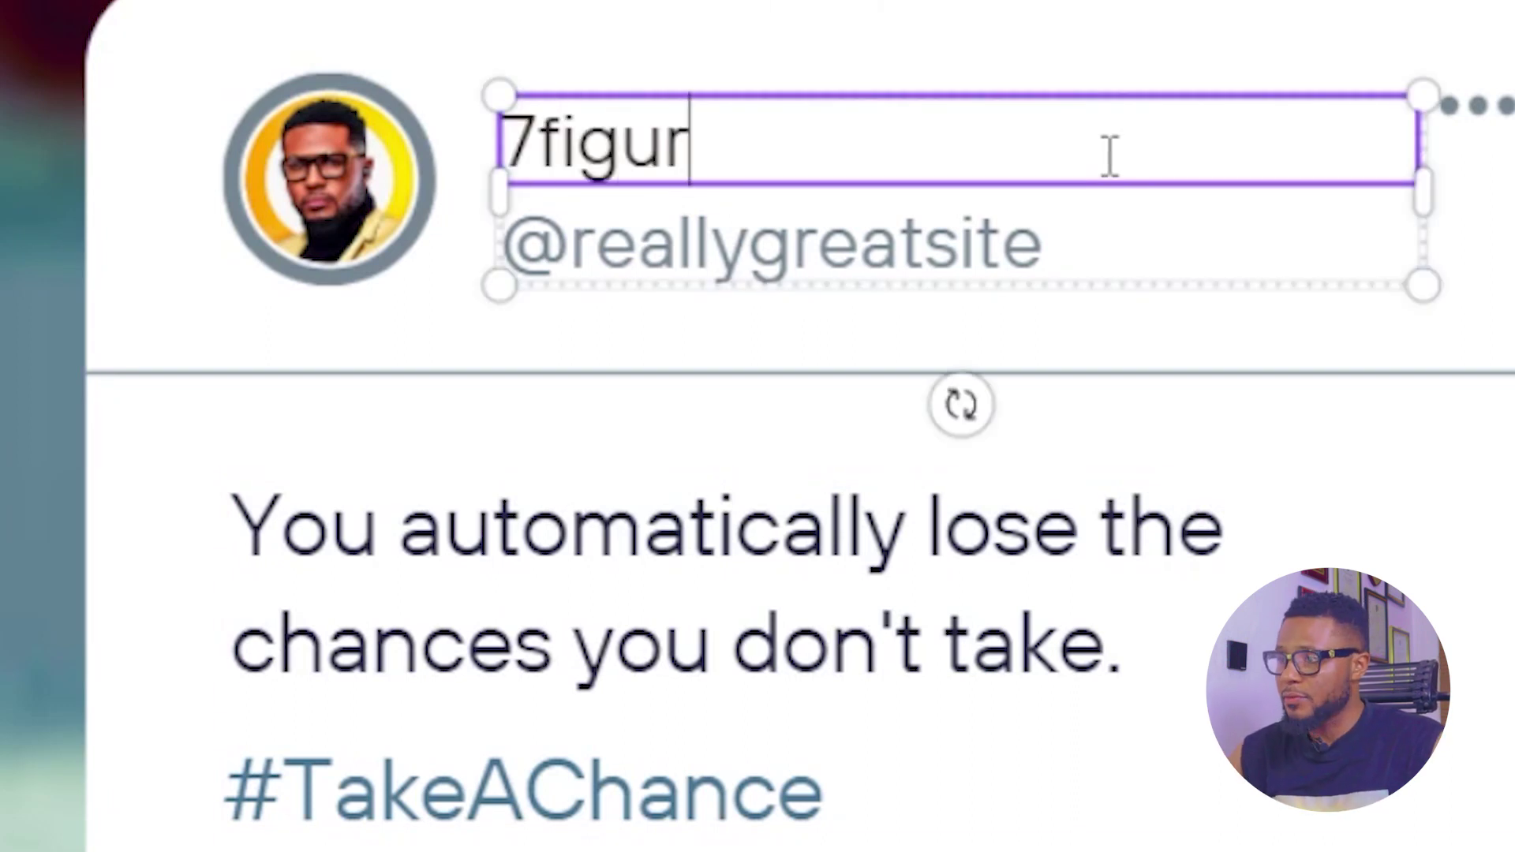
pyautogui.write('eboss Academy')
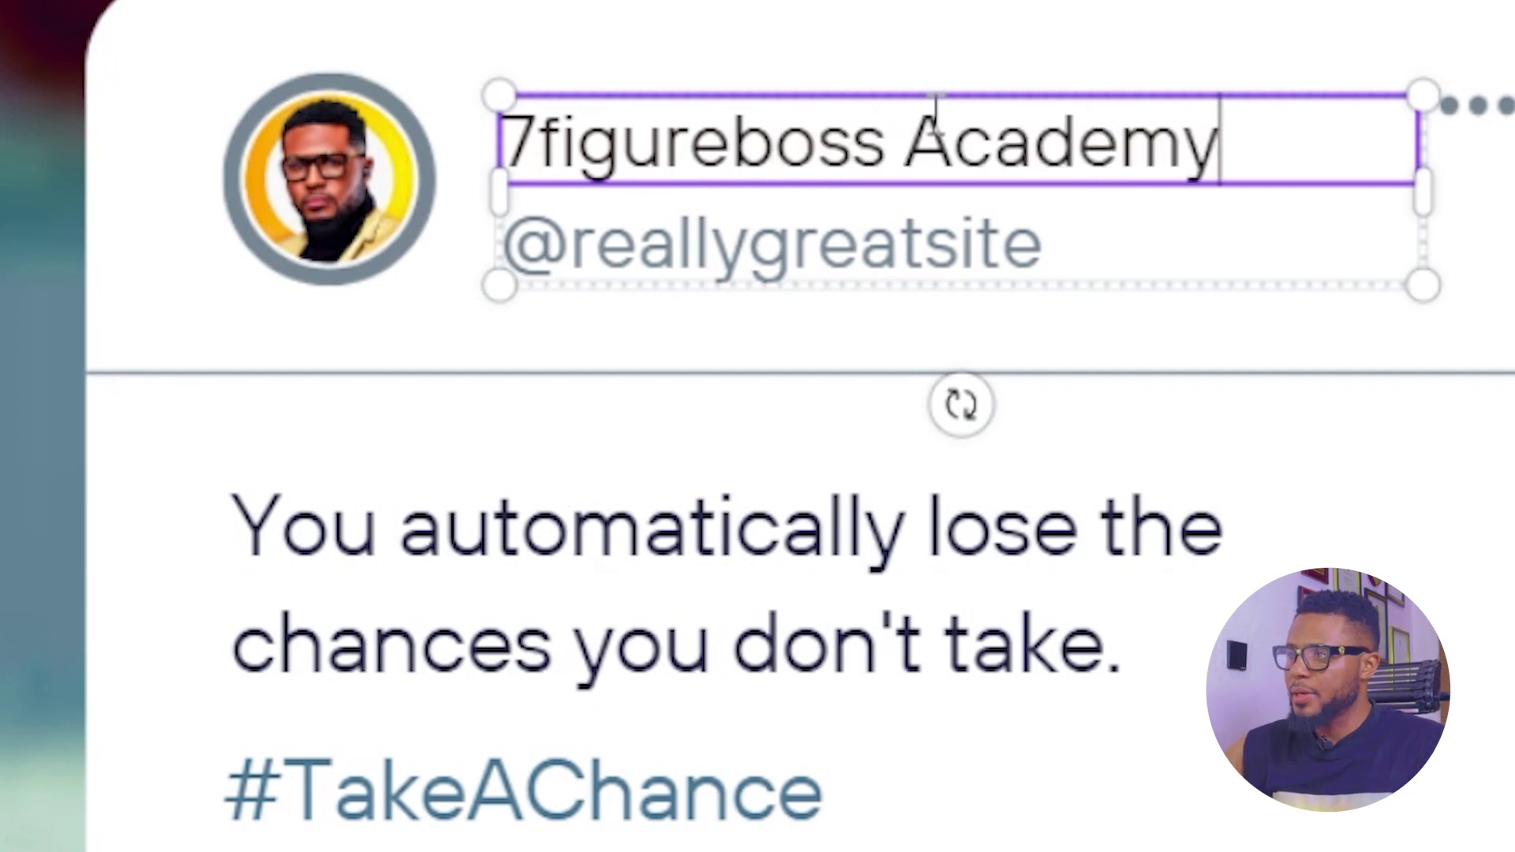
pyautogui.click(1041, 260)
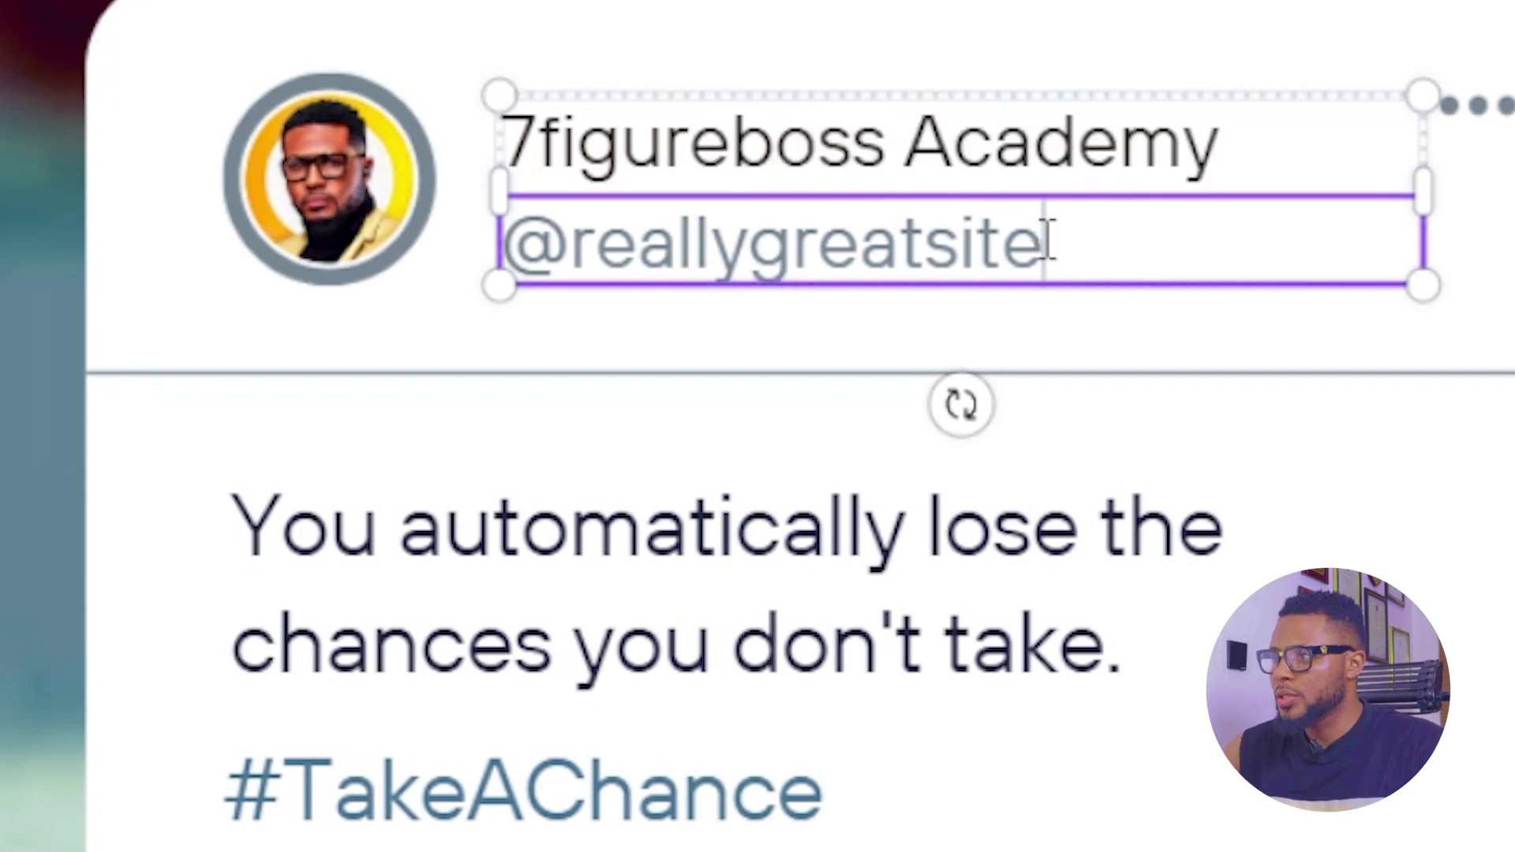
pyautogui.doubleClick(1045, 236)
pyautogui.doubleClick(571, 230)
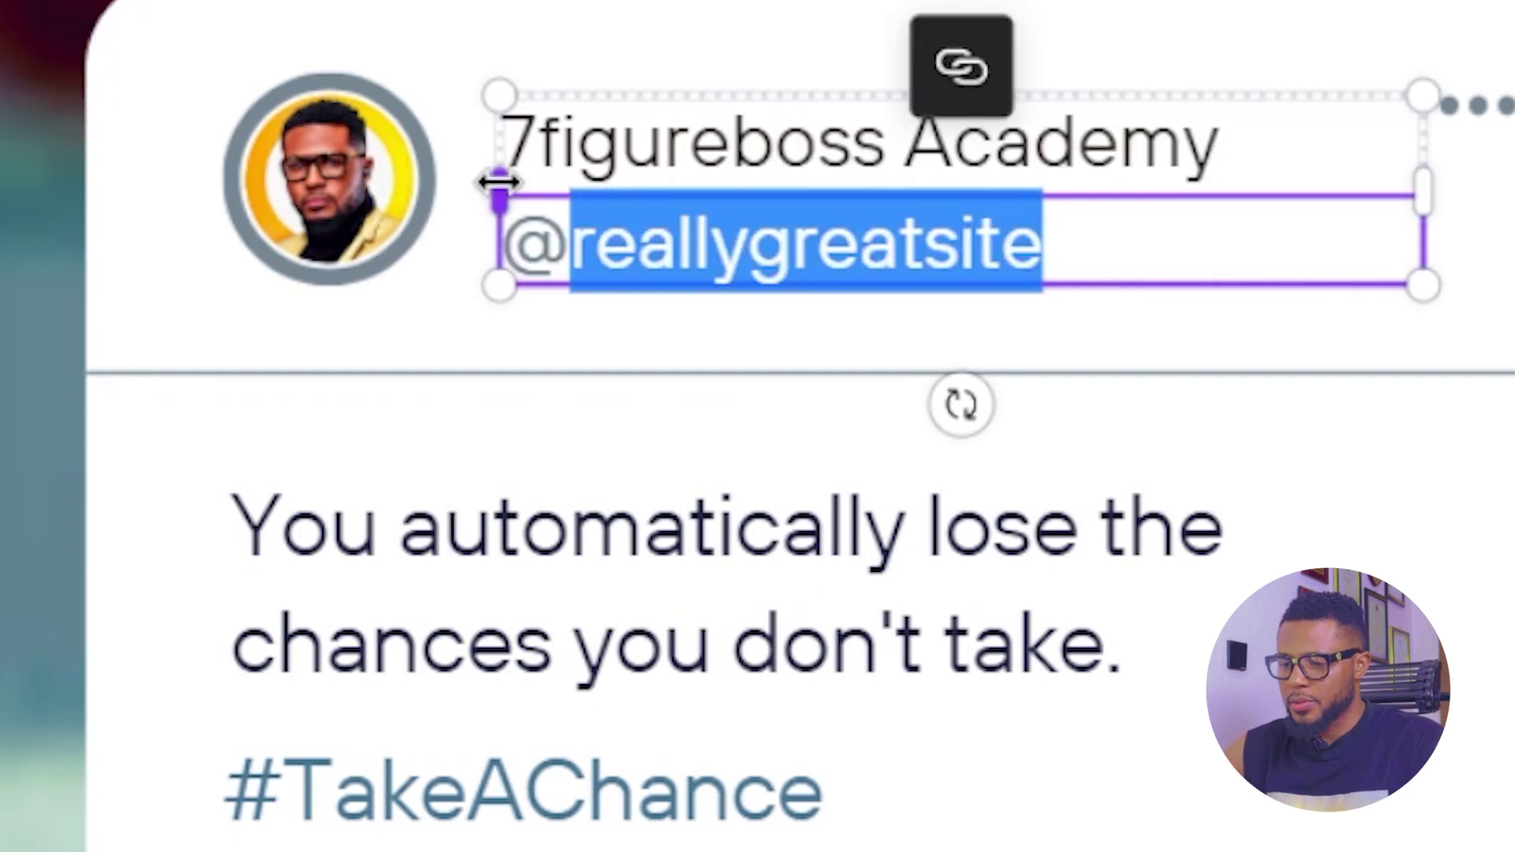
pyautogui.write('7figureboss')
pyautogui.click(643, 576)
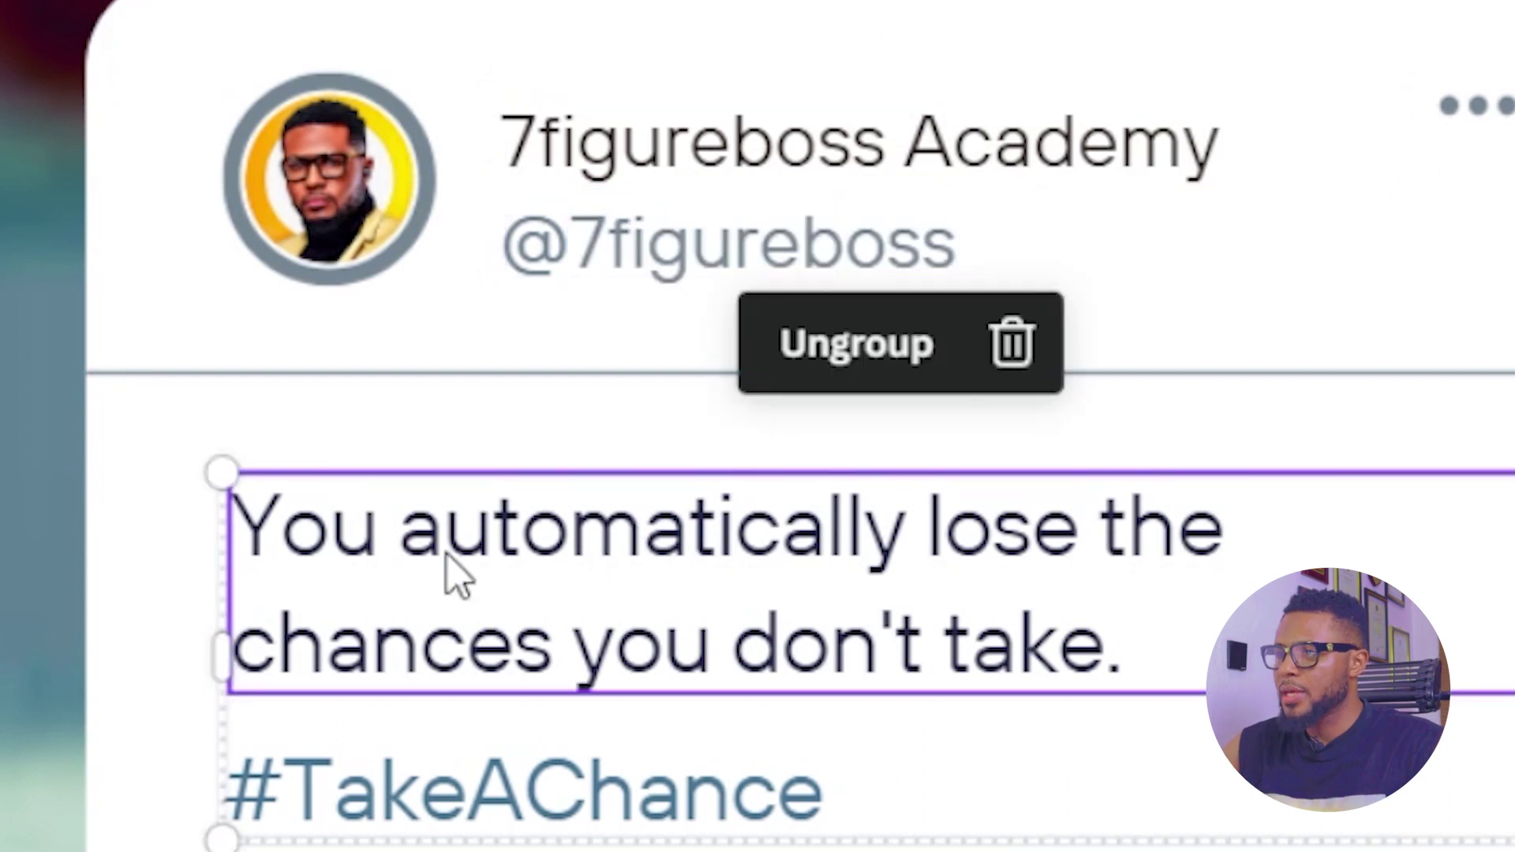
pyautogui.click(446, 530)
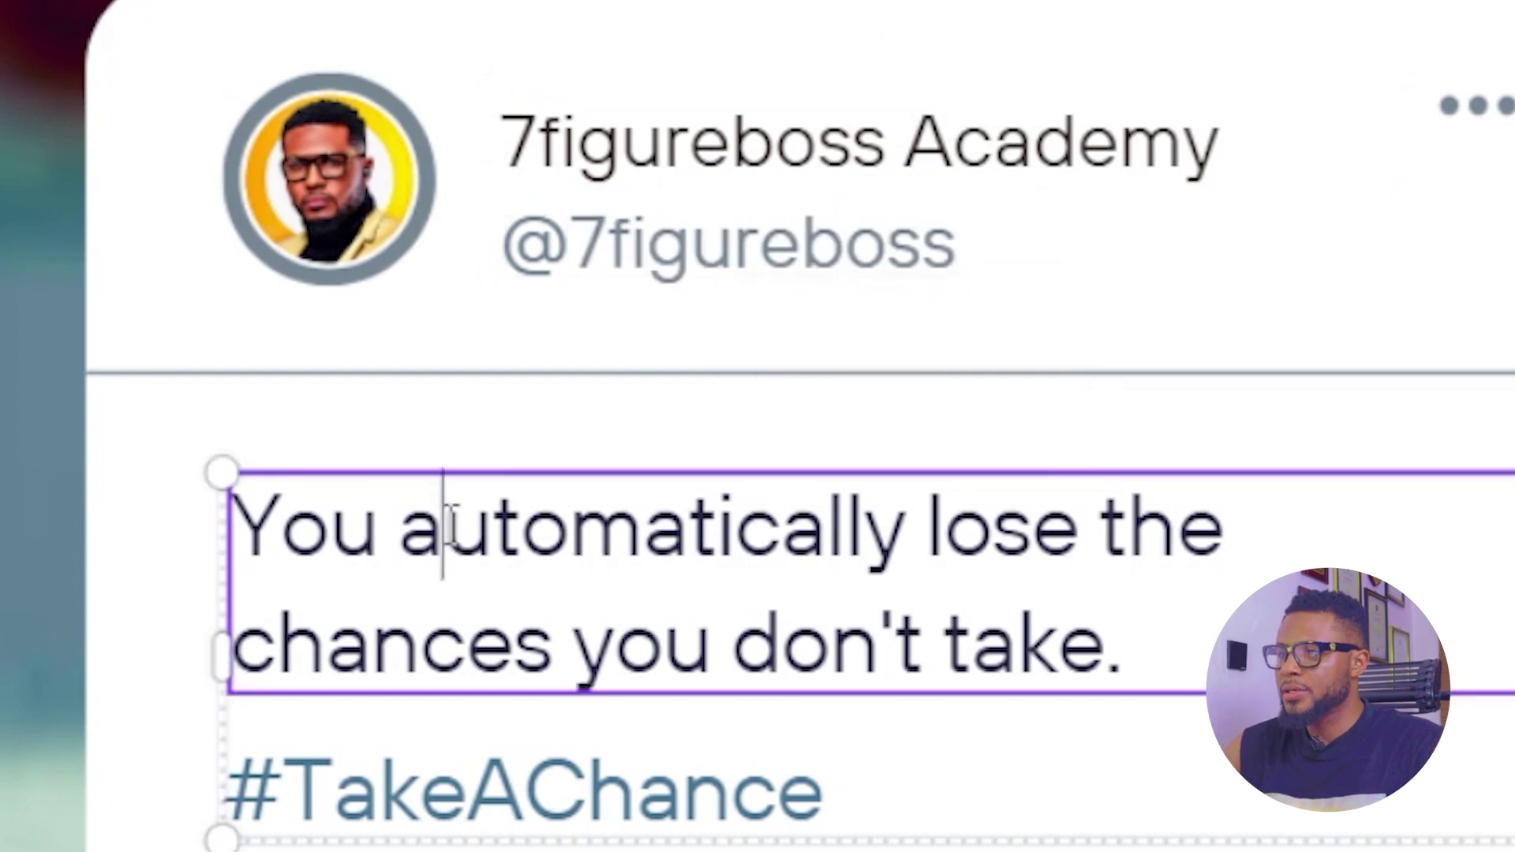
pyautogui.click(348, 473)
# - Change the hashtag to #7figurebossAcademy
pyautogui.press('Escape')
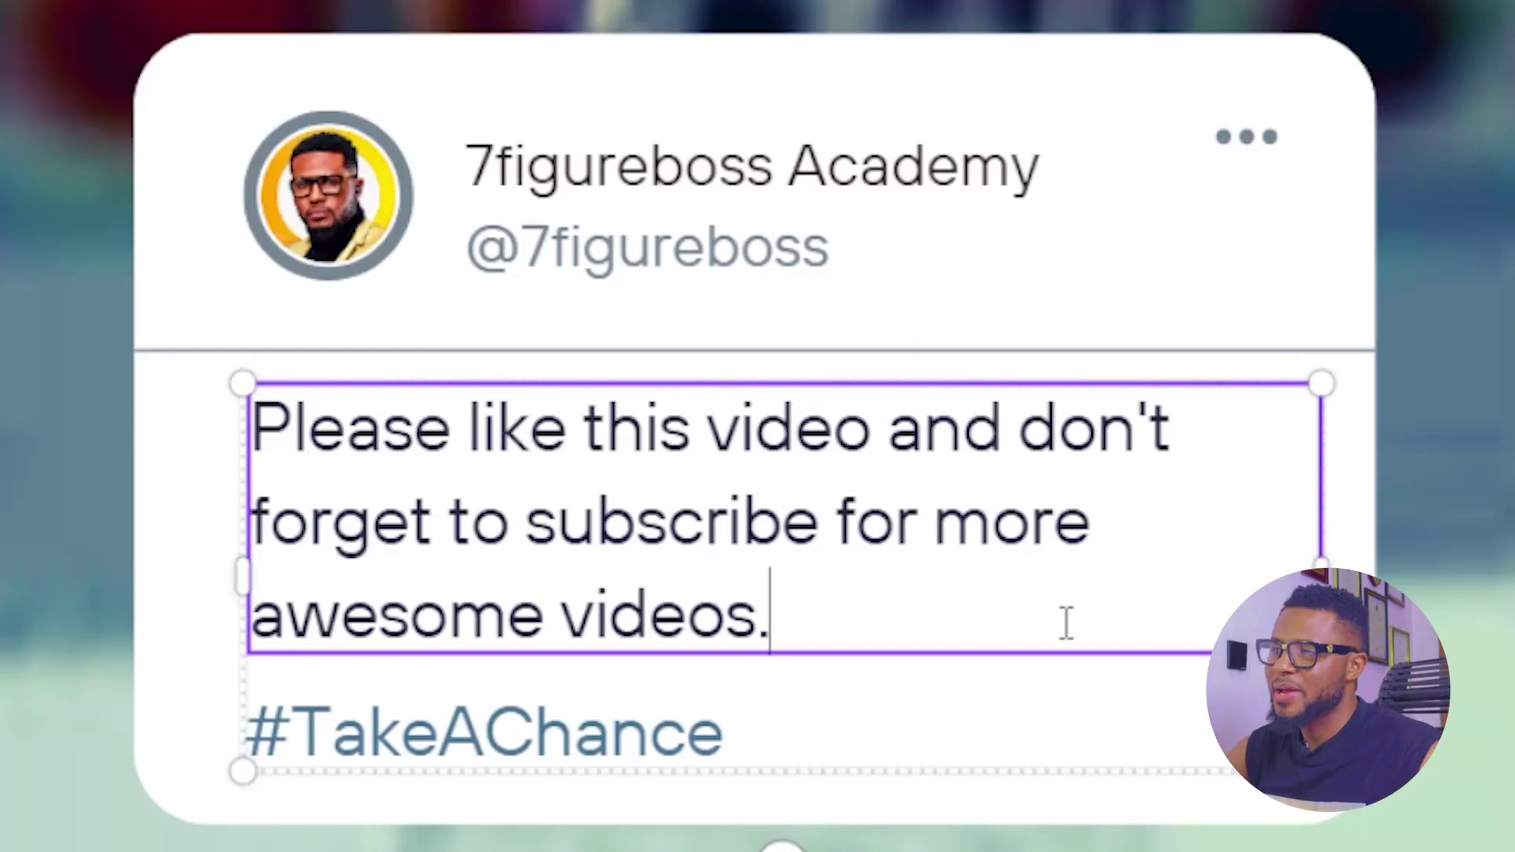
pyautogui.click(737, 741)
pyautogui.click(738, 734)
pyautogui.moveTo(700, 751); pyautogui.dragTo(310, 732)
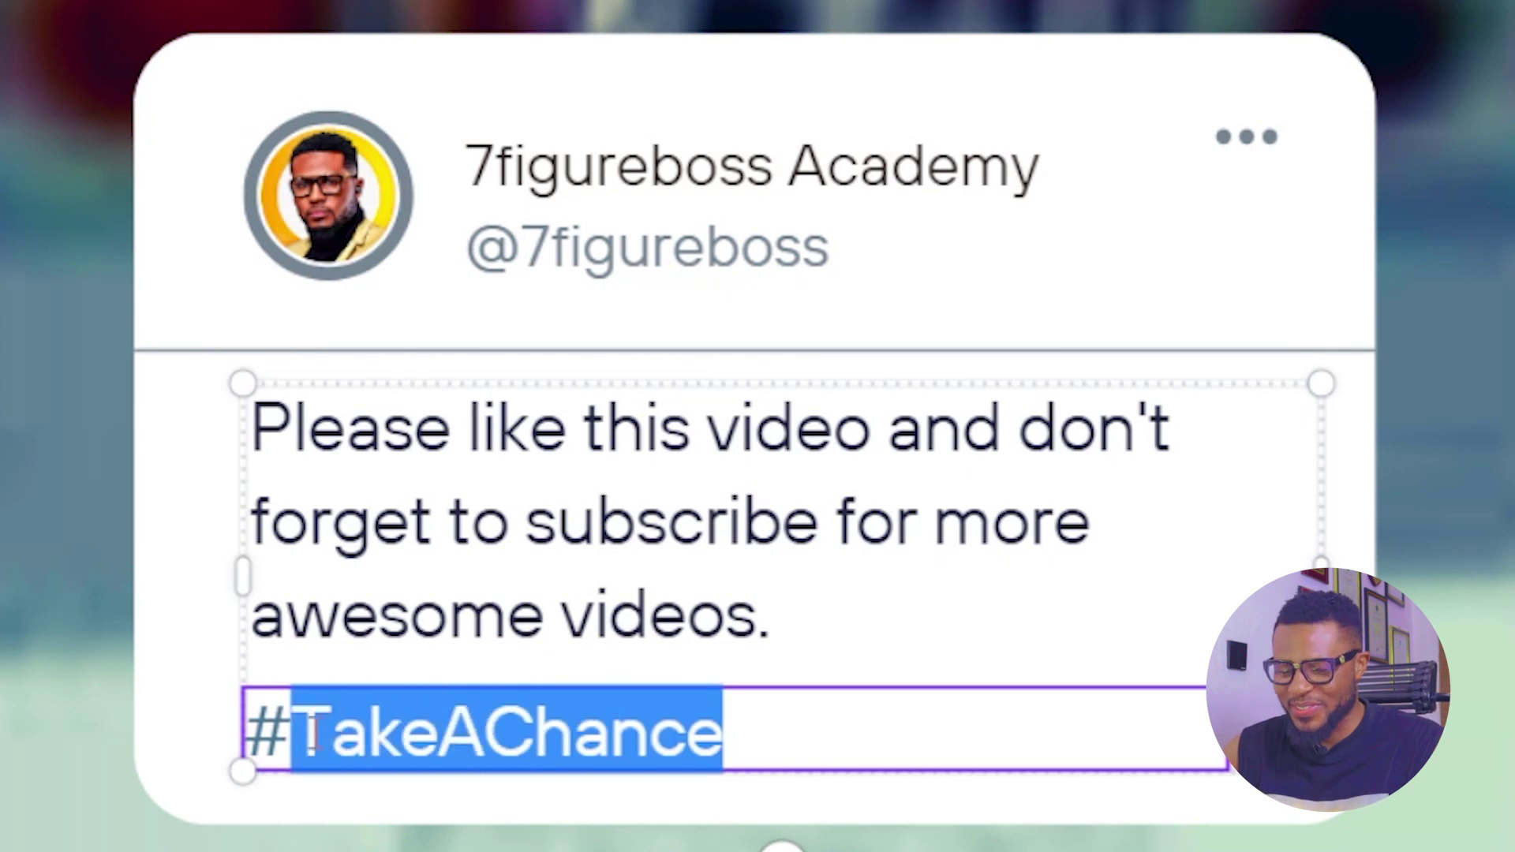
pyautogui.write('7figure')
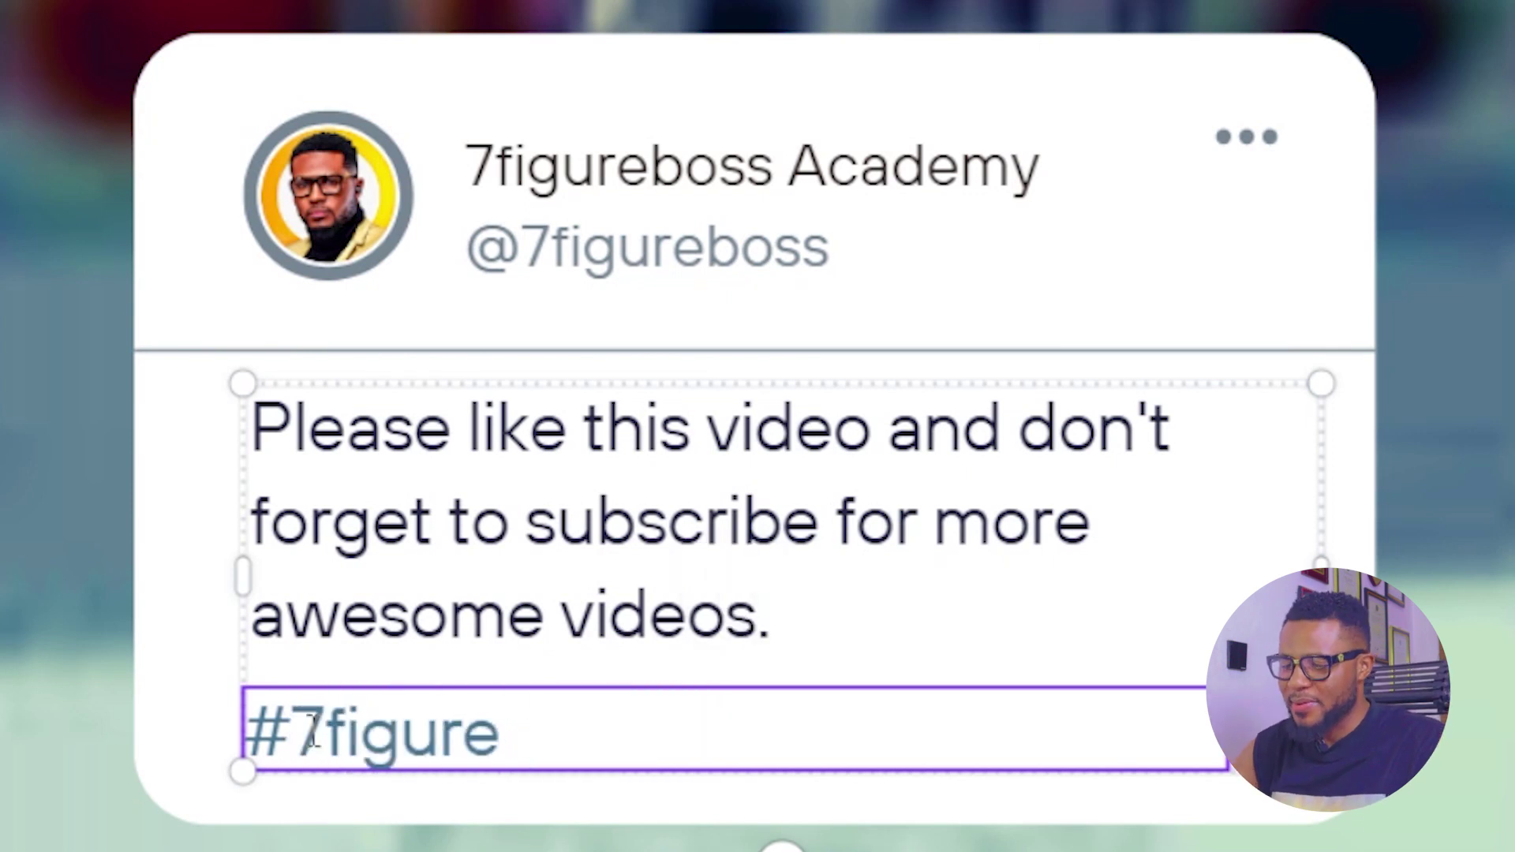
pyautogui.write('boss')
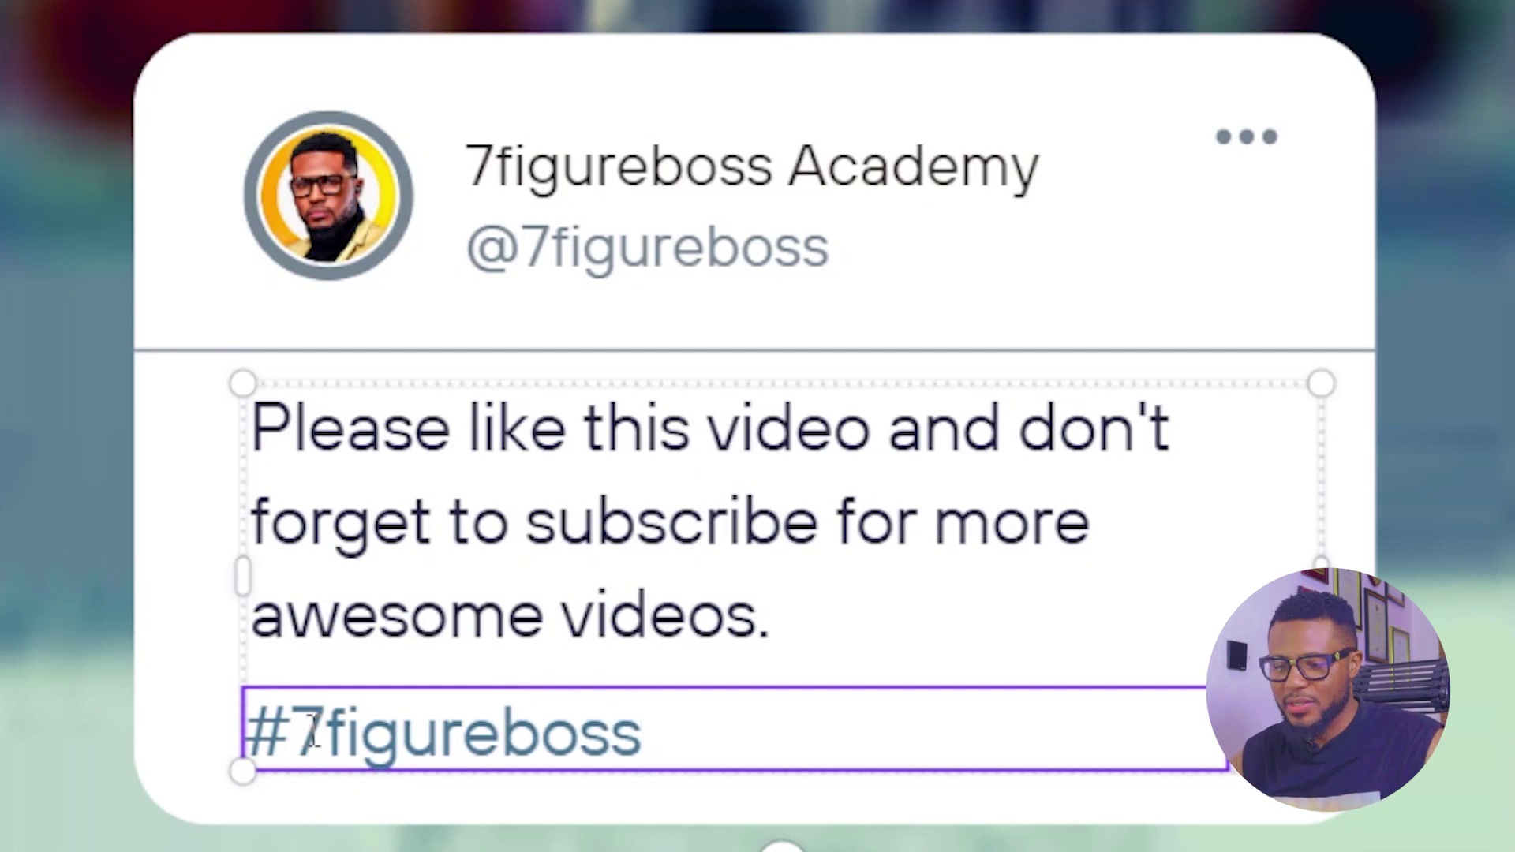
pyautogui.write('Aca')
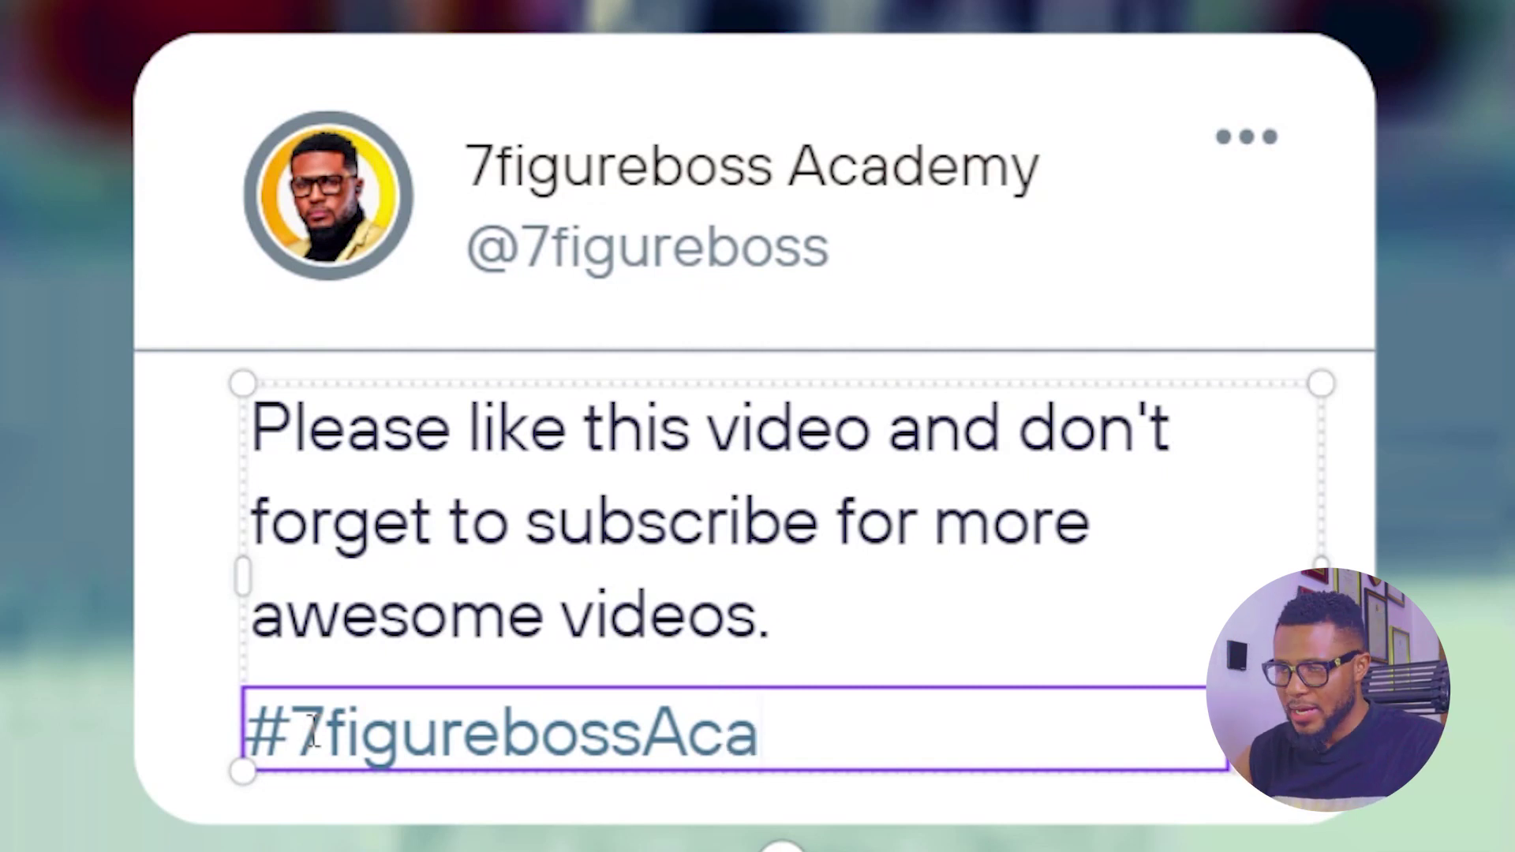
pyautogui.write('demy')
pyautogui.press('Escape')
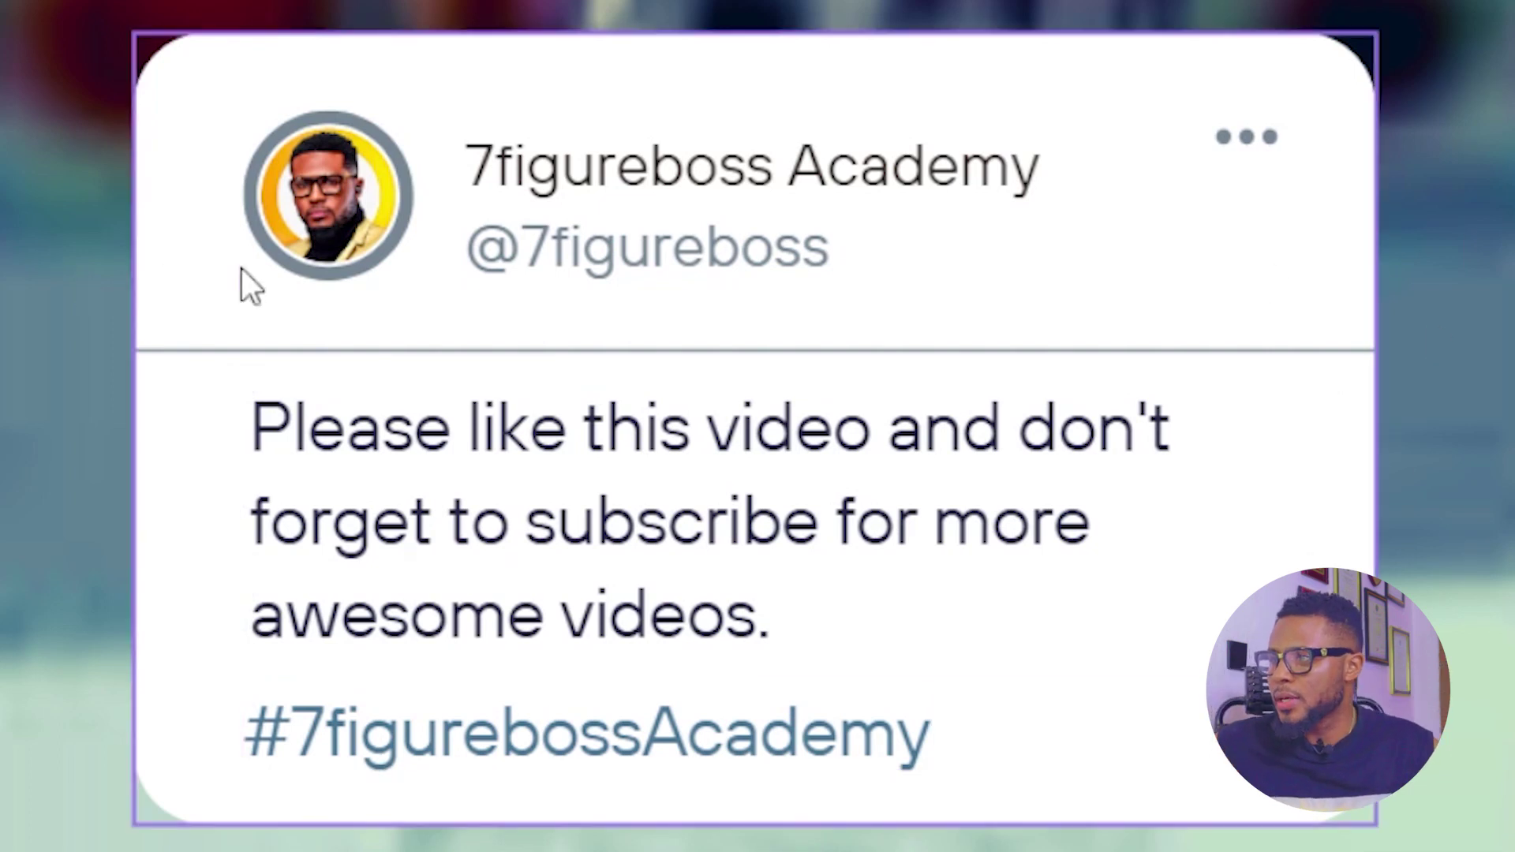
# - Make the avatar ring yellow and clear the Elements search for pouring water
pyautogui.click(289, 268)
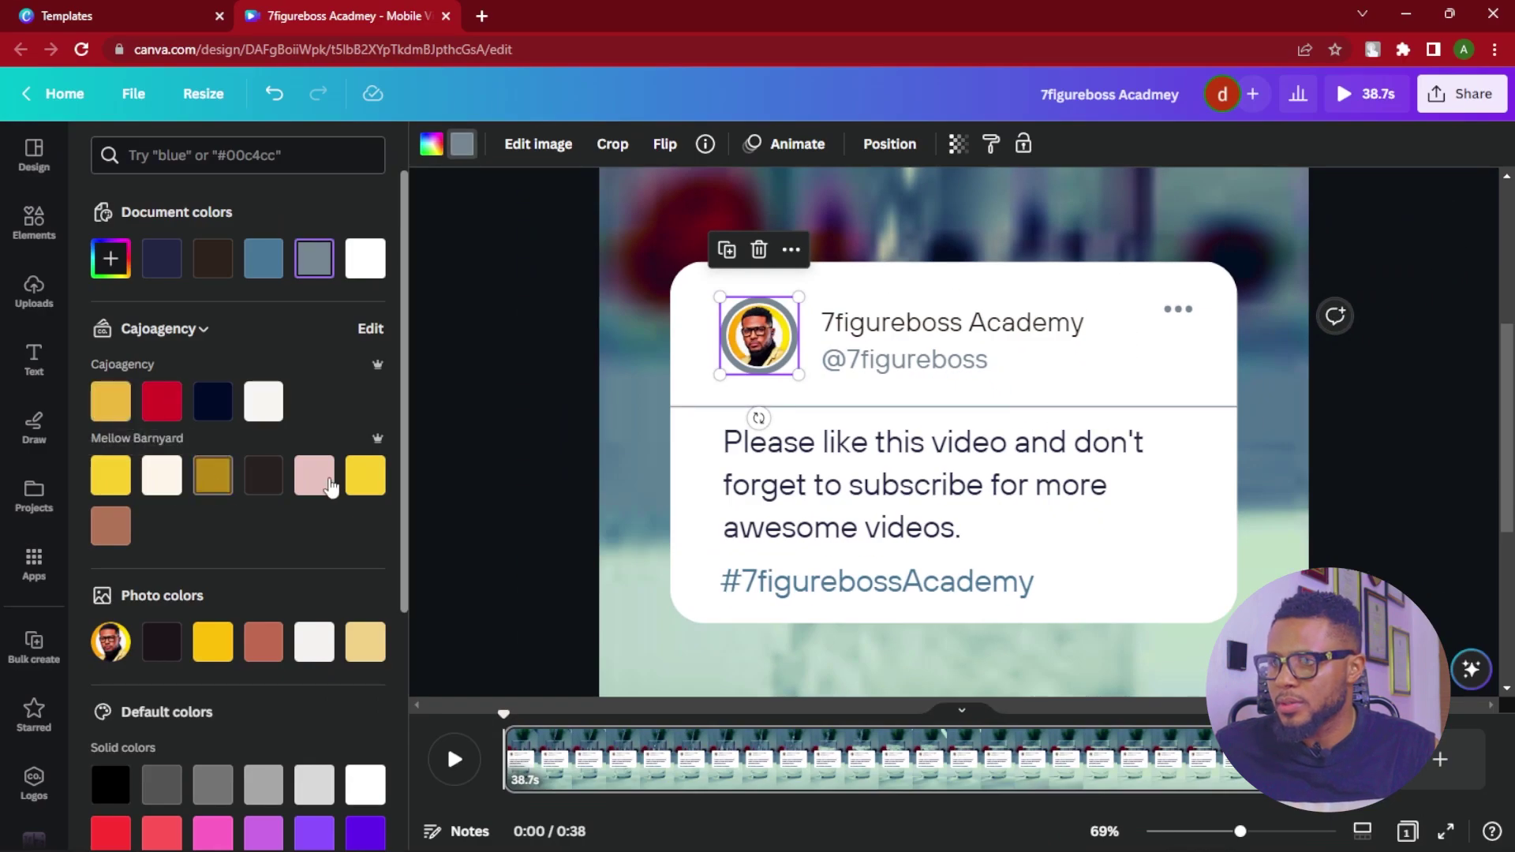
pyautogui.click(364, 475)
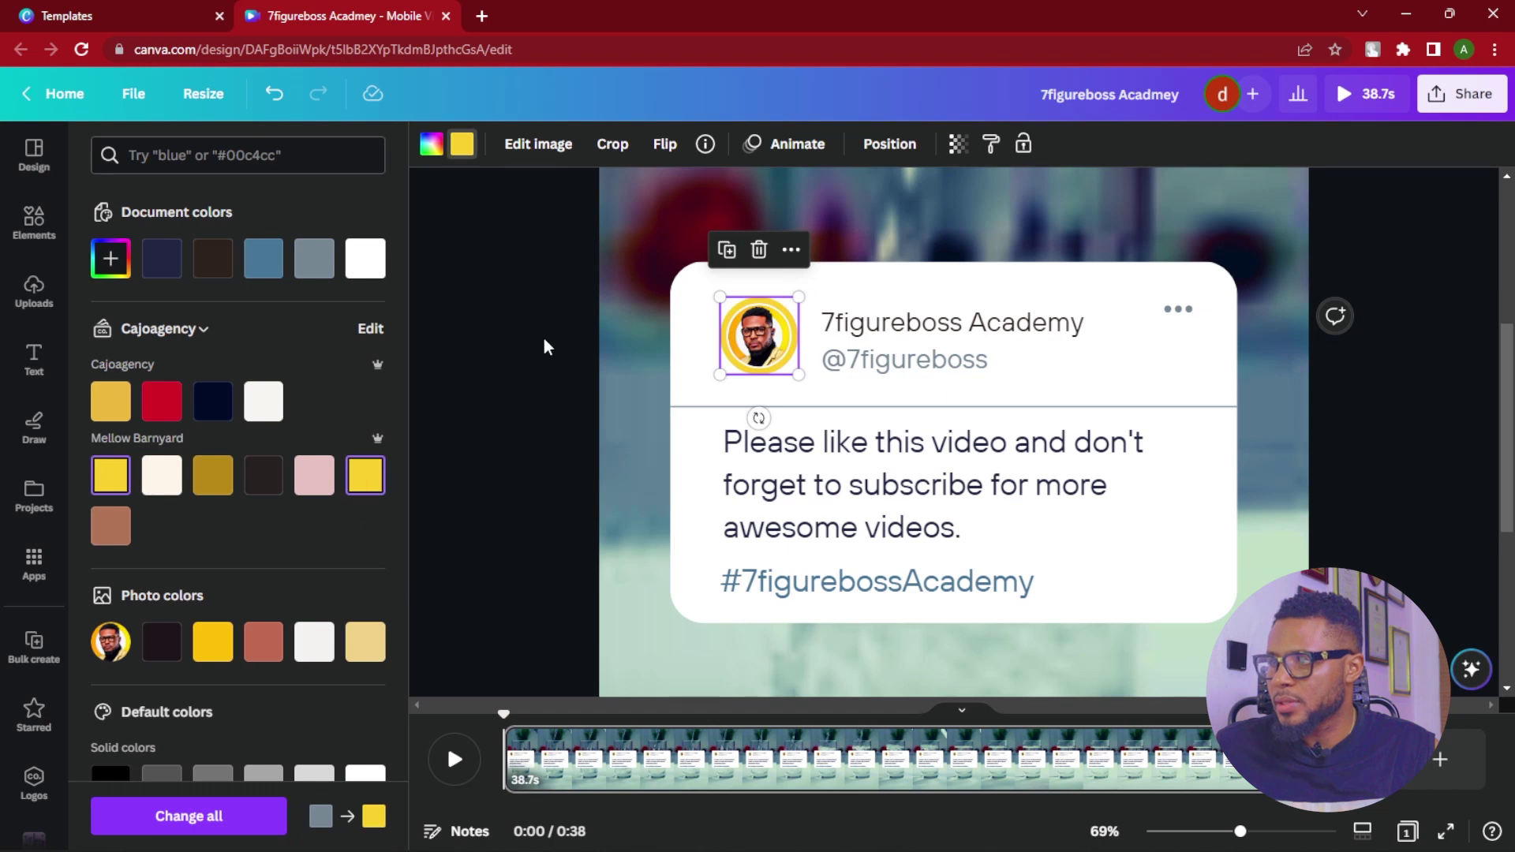
pyautogui.press('Escape')
pyautogui.click(497, 351)
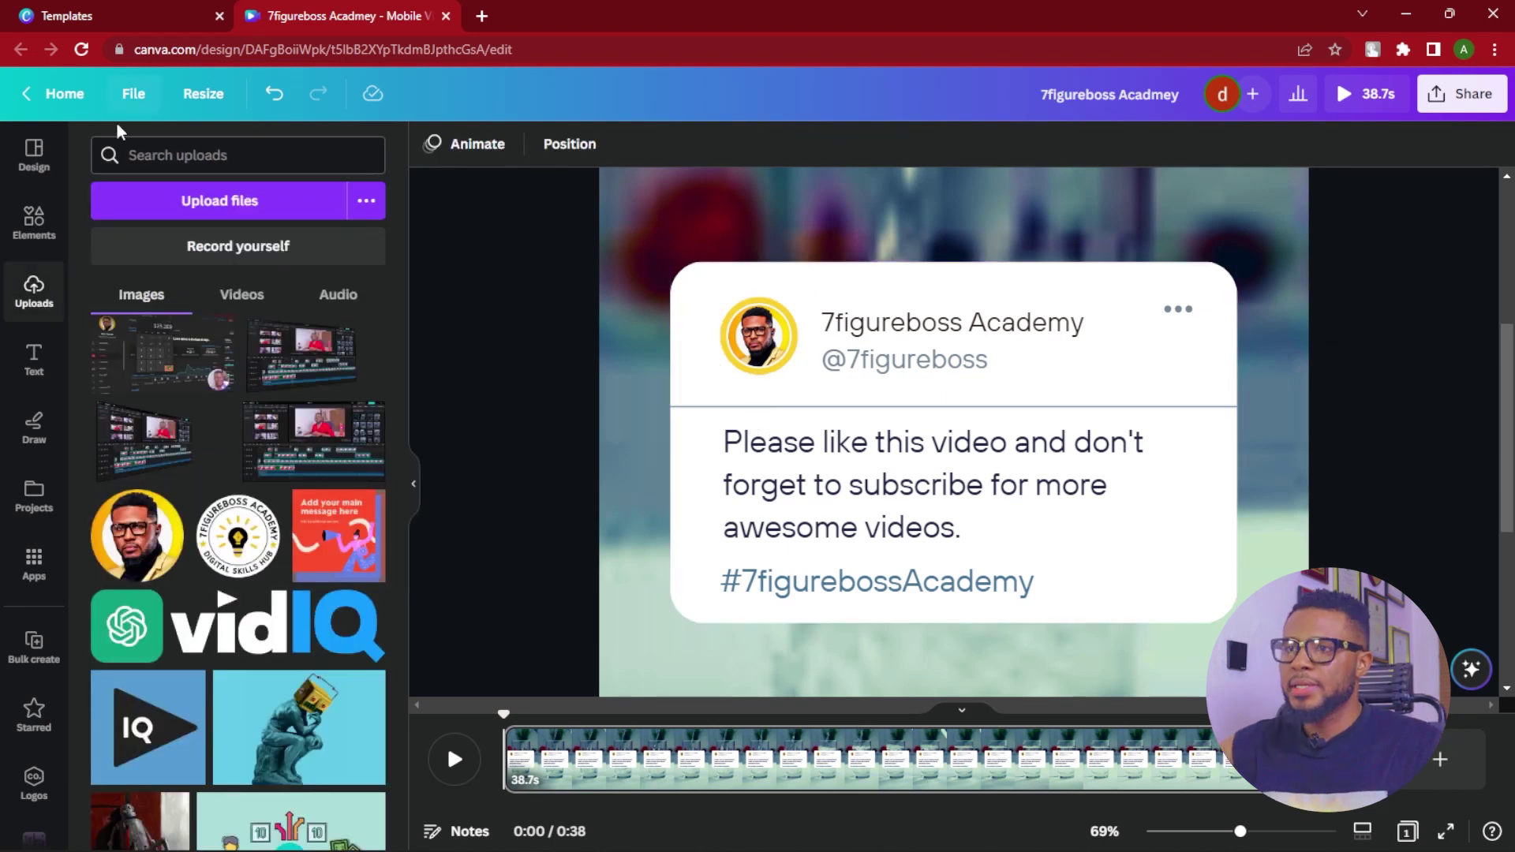
pyautogui.click(34, 222)
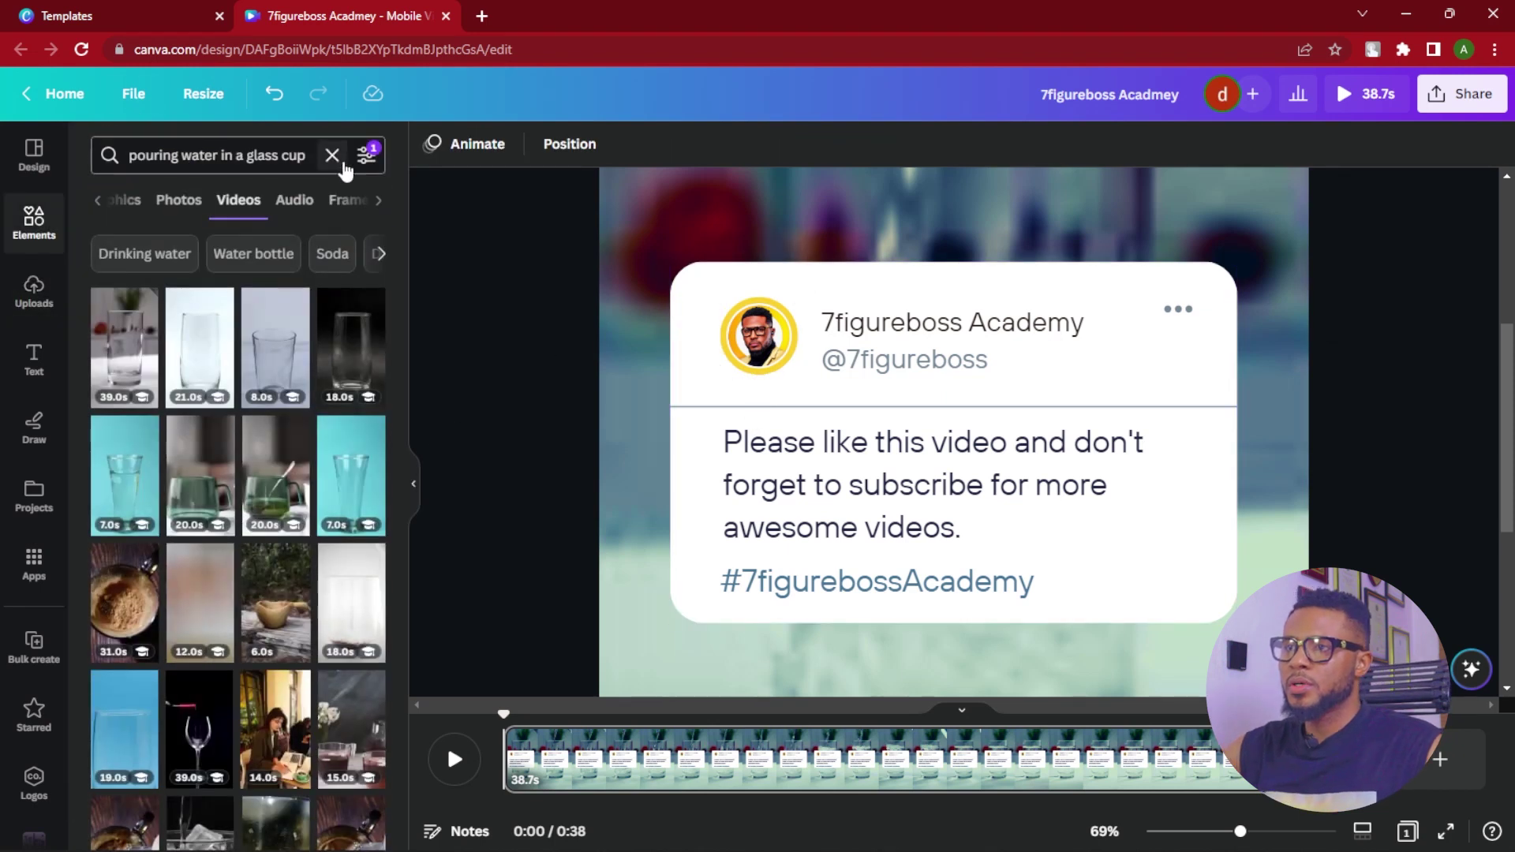
pyautogui.click(332, 156)
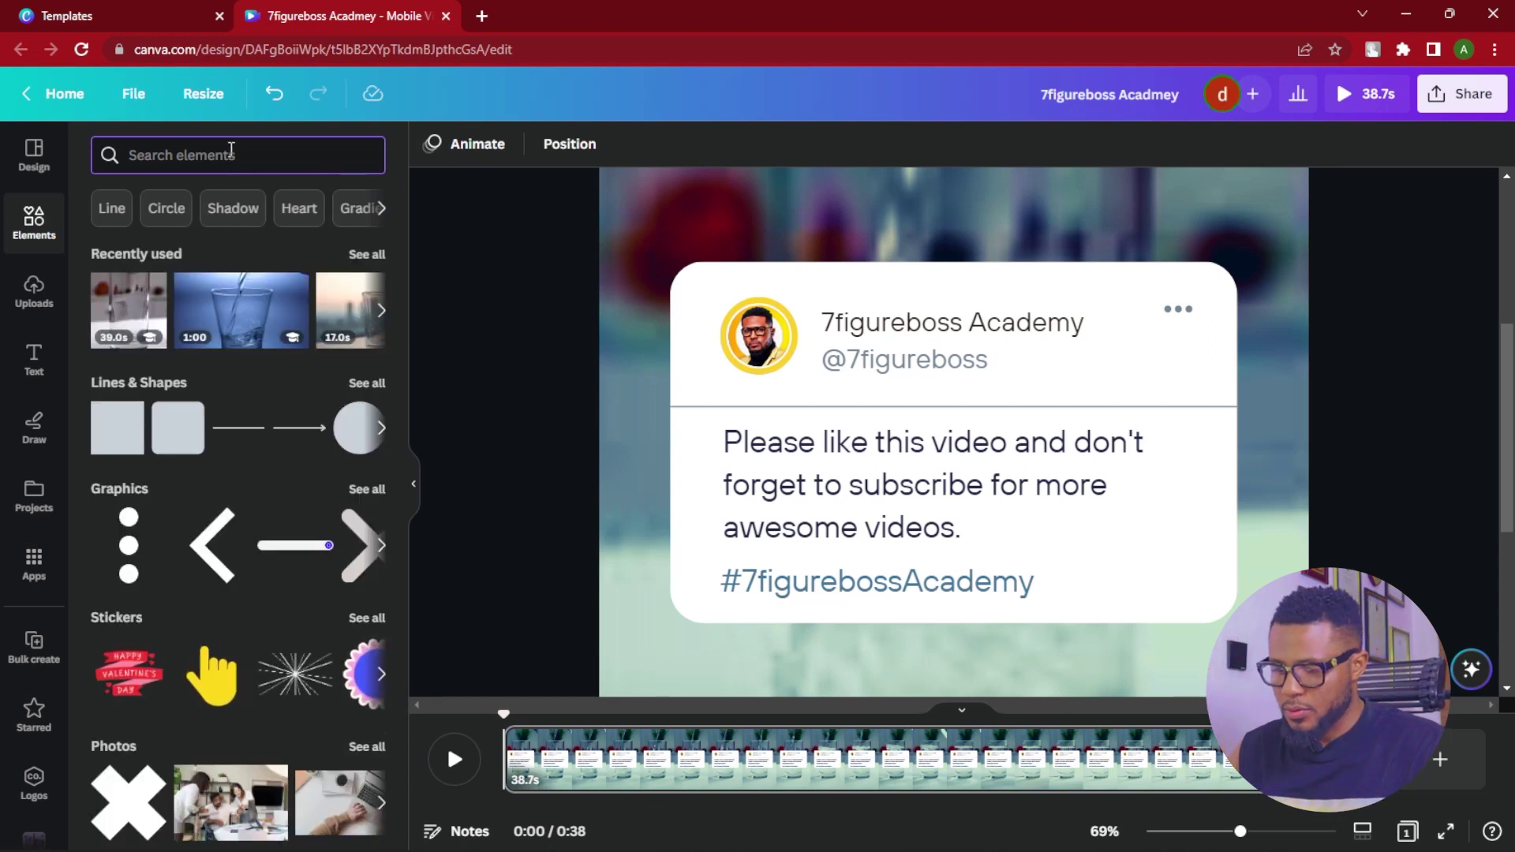
# - Add a blue verified badge from a 'verification' search and place it beside the name
pyautogui.write('verifica')
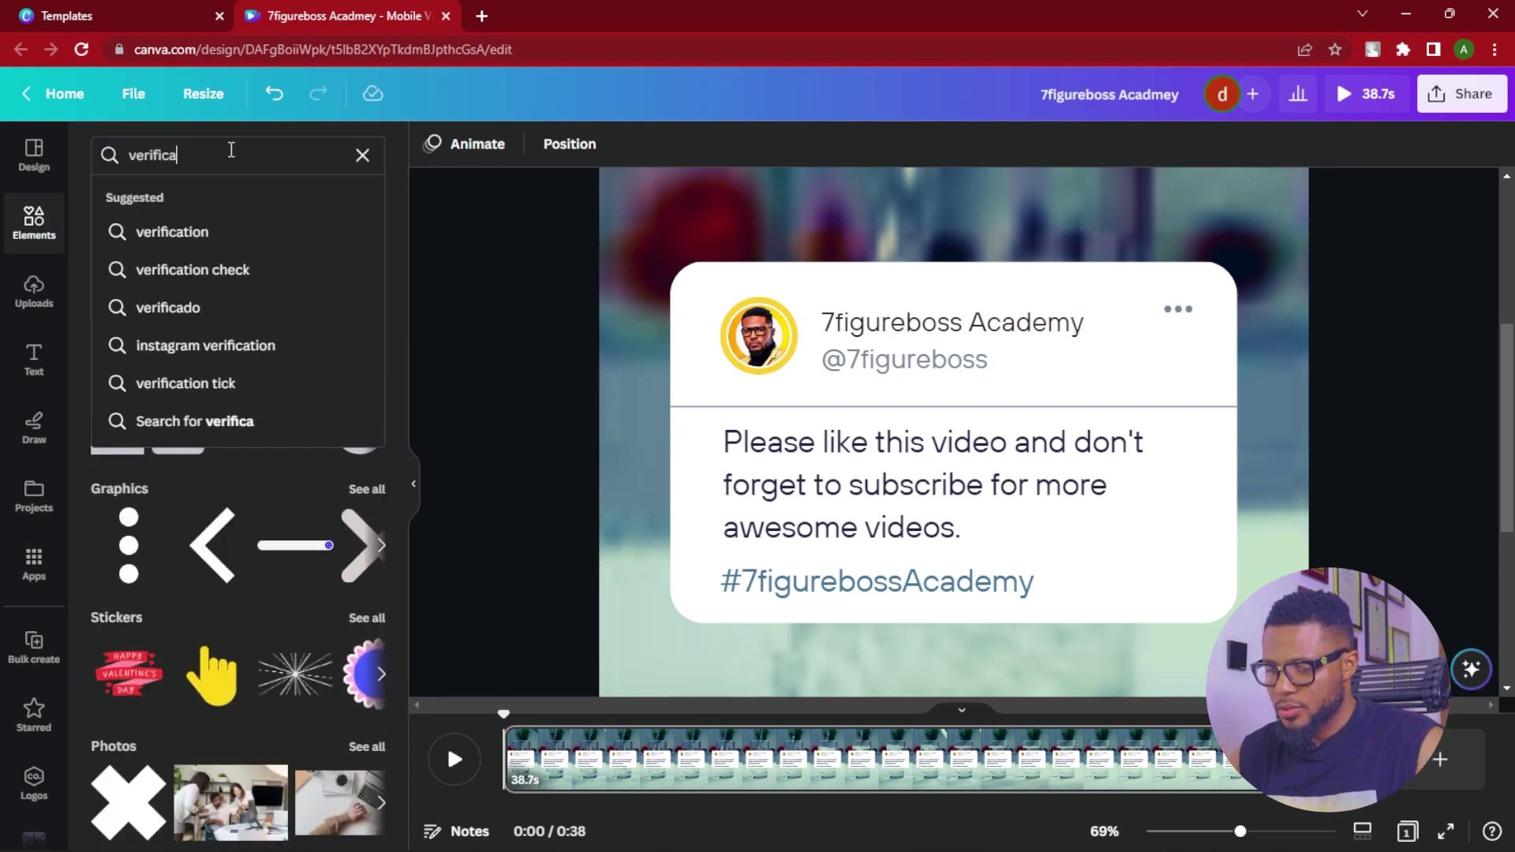
pyautogui.click(190, 231)
pyautogui.click(128, 355)
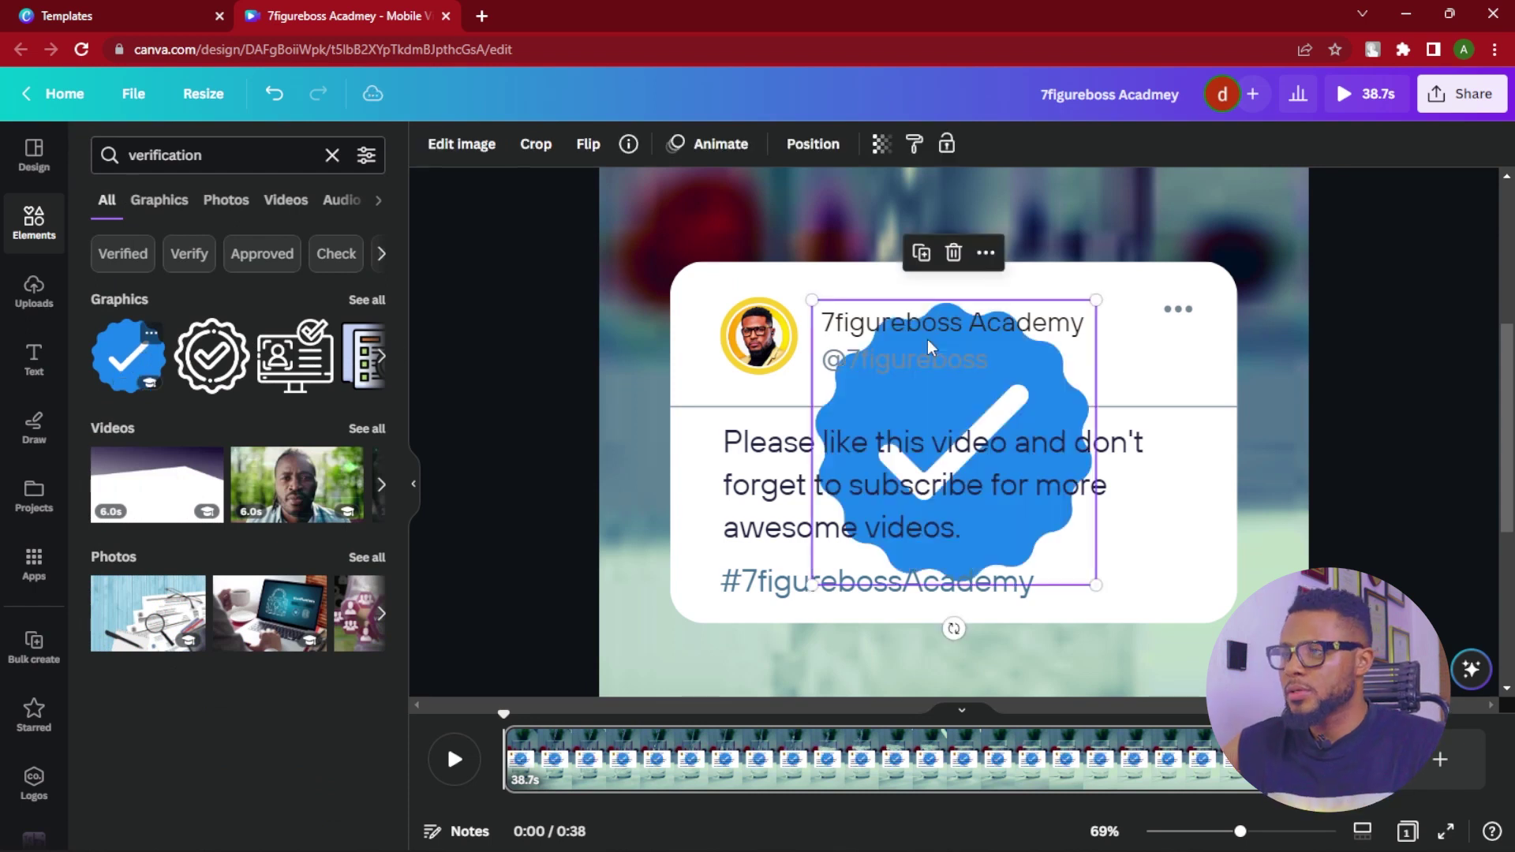
pyautogui.moveTo(1098, 587); pyautogui.dragTo(1121, 377)
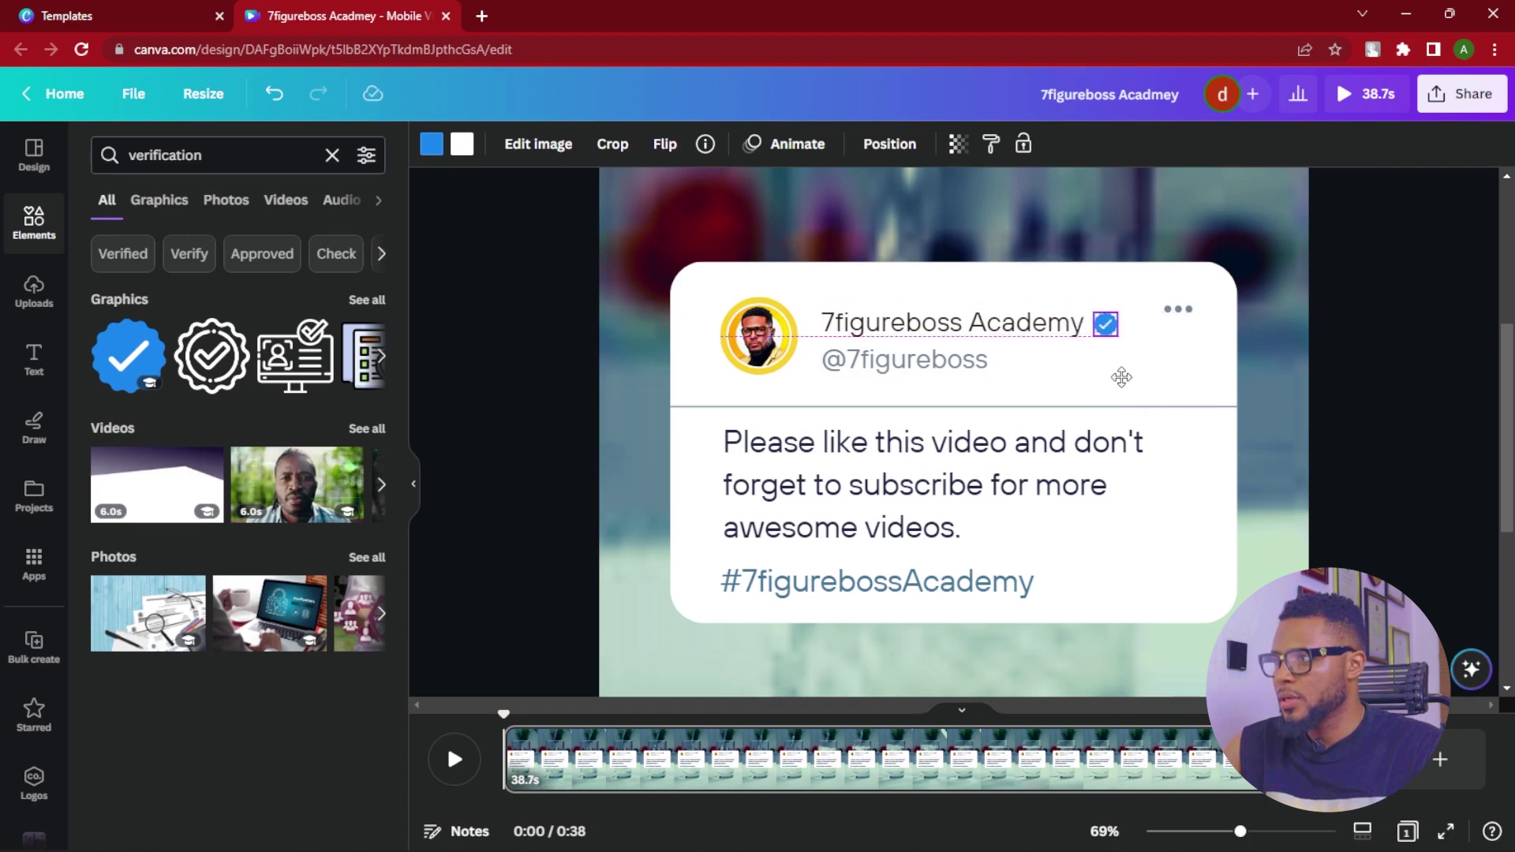
pyautogui.click(1059, 608)
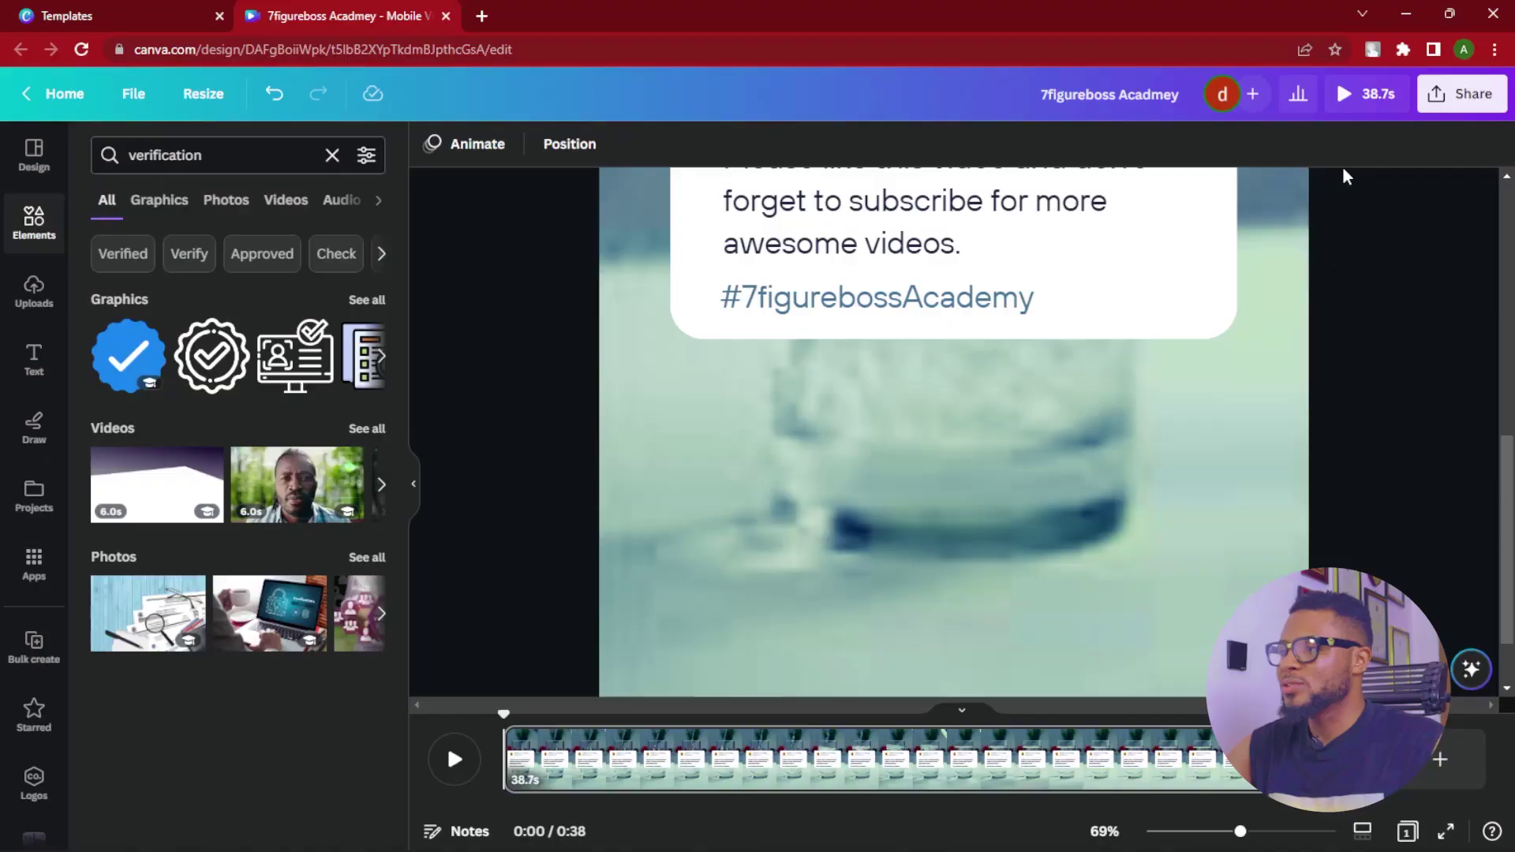
# - Select the post card's white rounded box
pyautogui.click(1206, 286)
pyautogui.click(1219, 325)
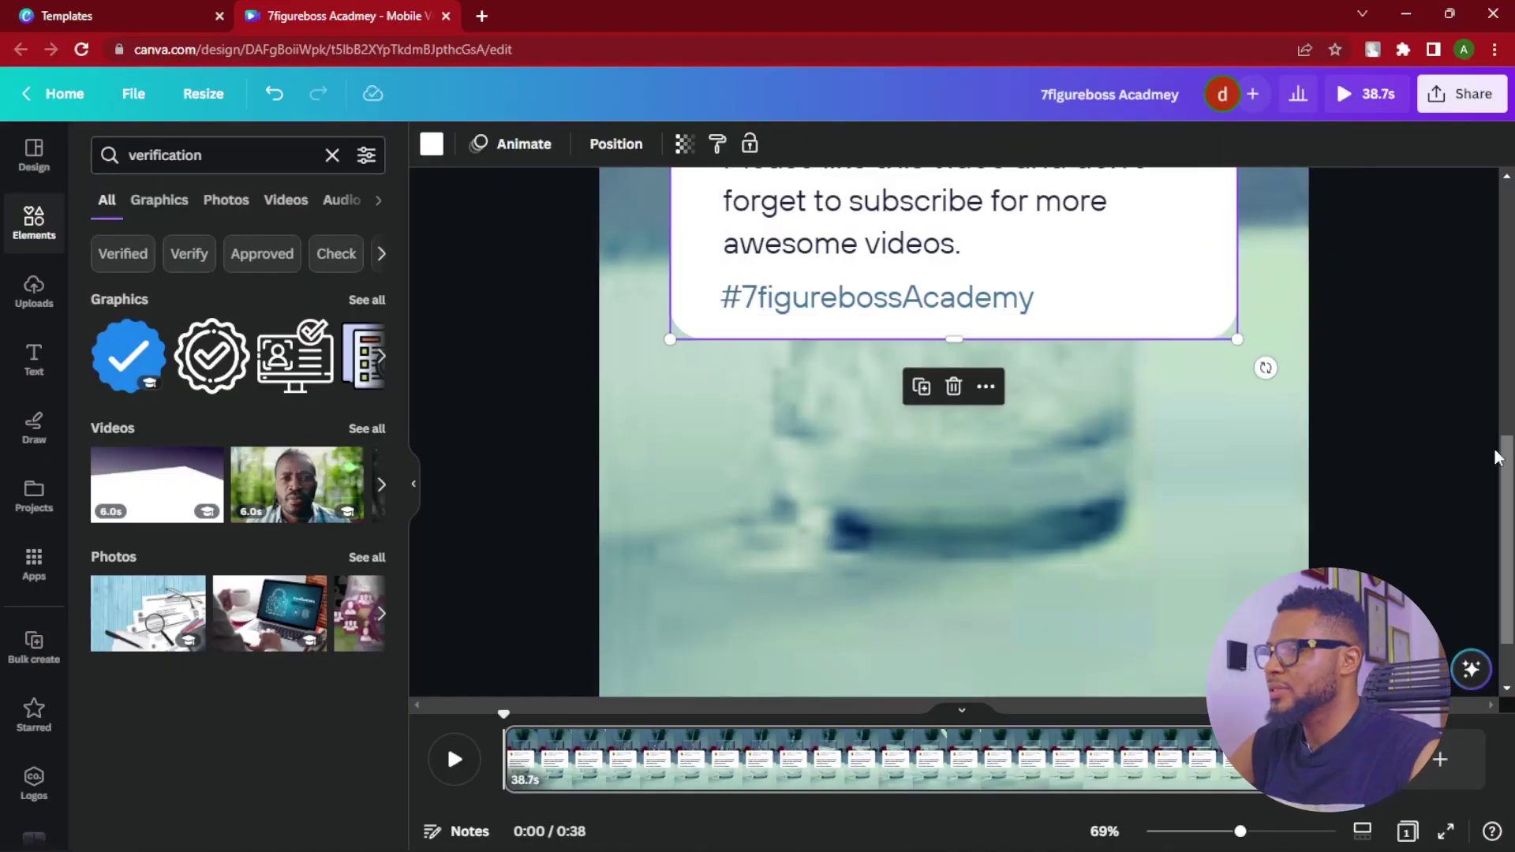
pyautogui.scroll(4, 1125, 484)
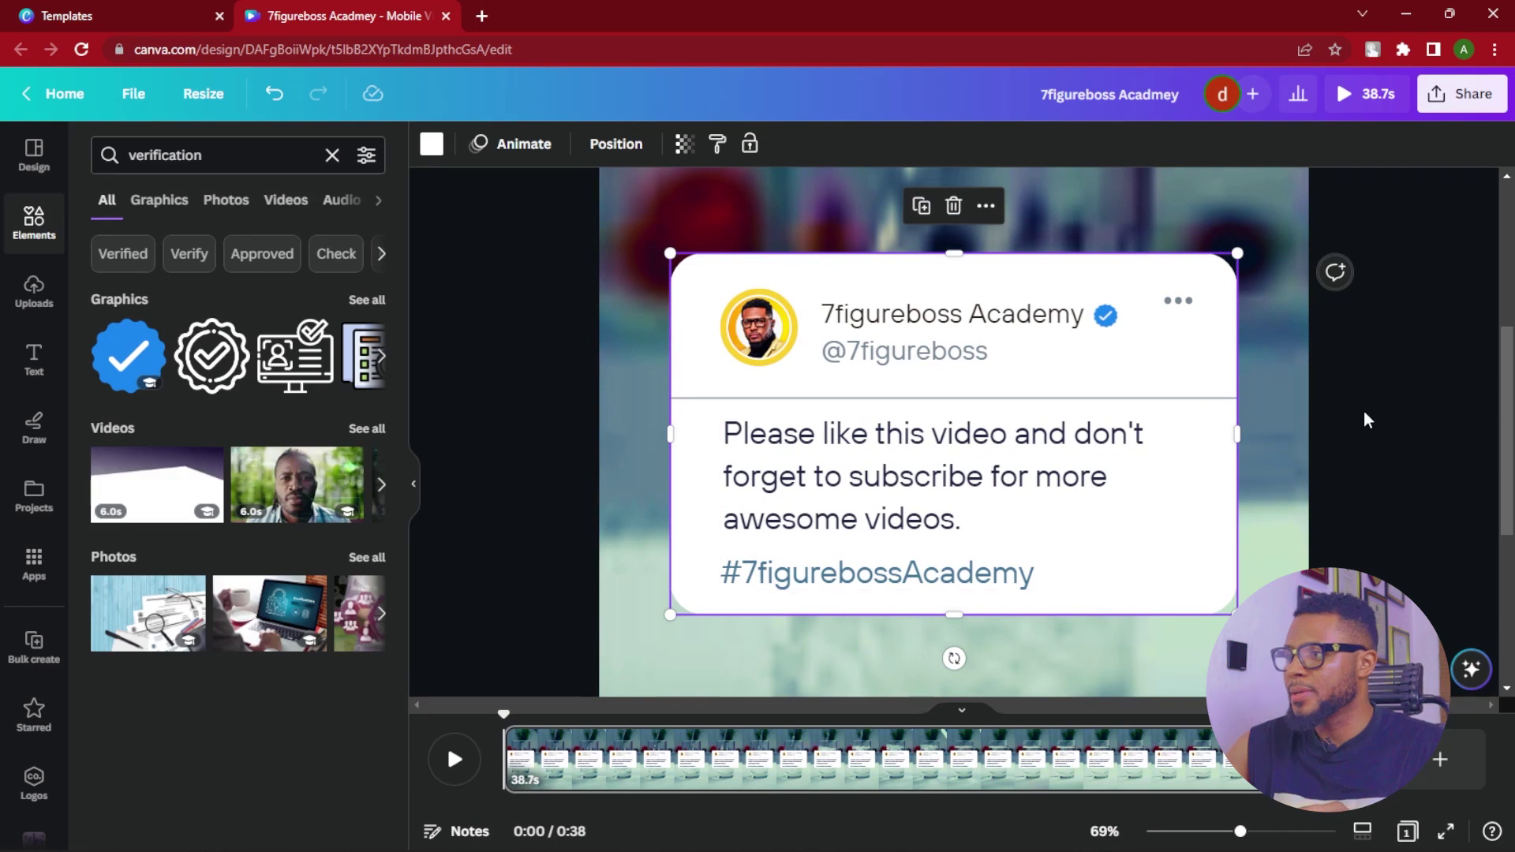
pyautogui.click(1455, 444)
pyautogui.click(1221, 610)
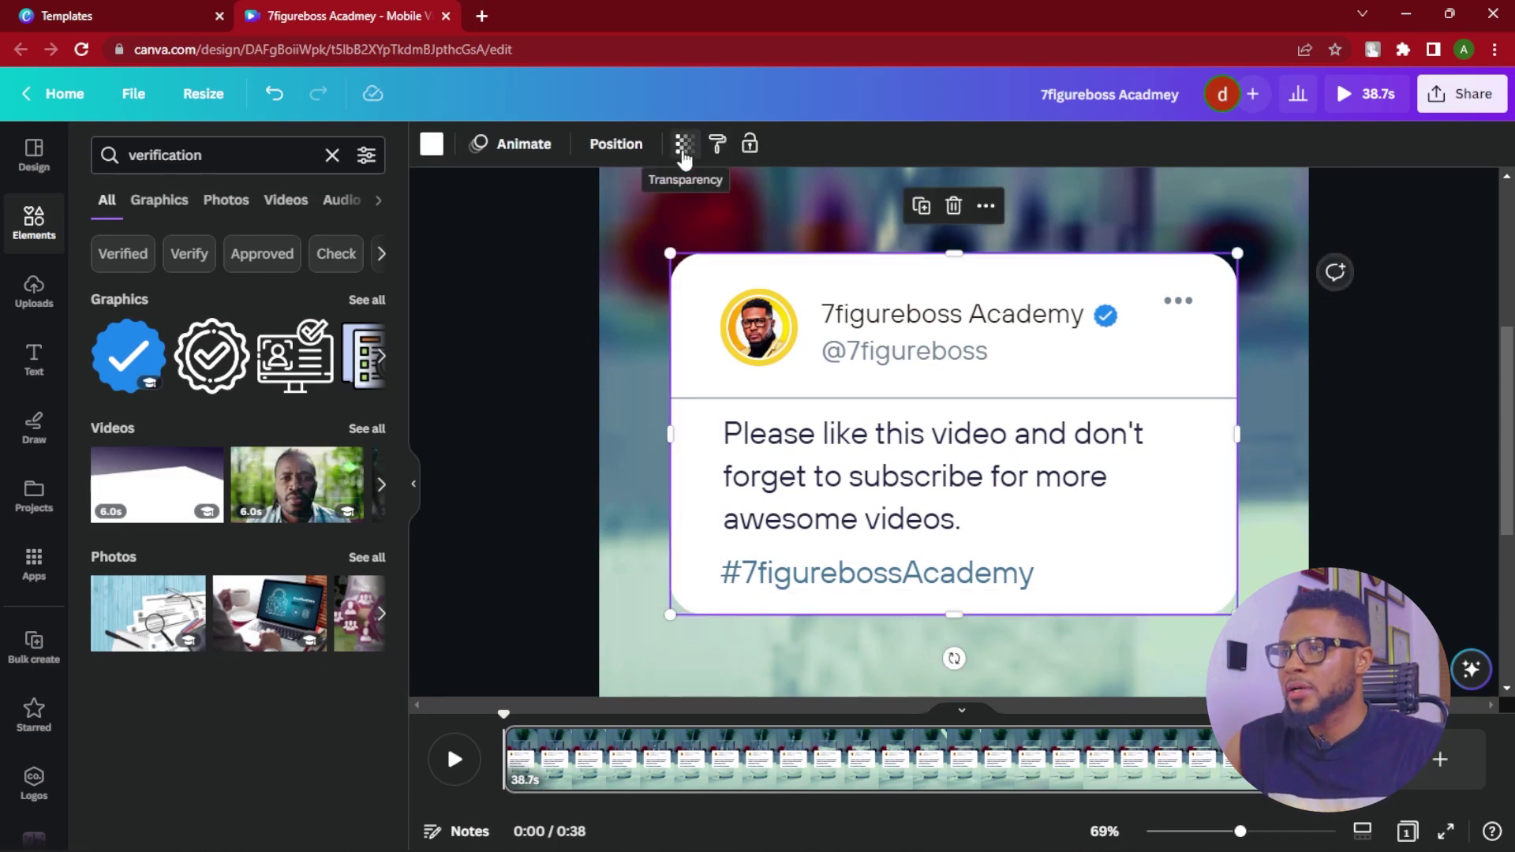
# - Lower the white post card's transparency to 29 so the water video shows through, then view the whole reel
pyautogui.click(684, 144)
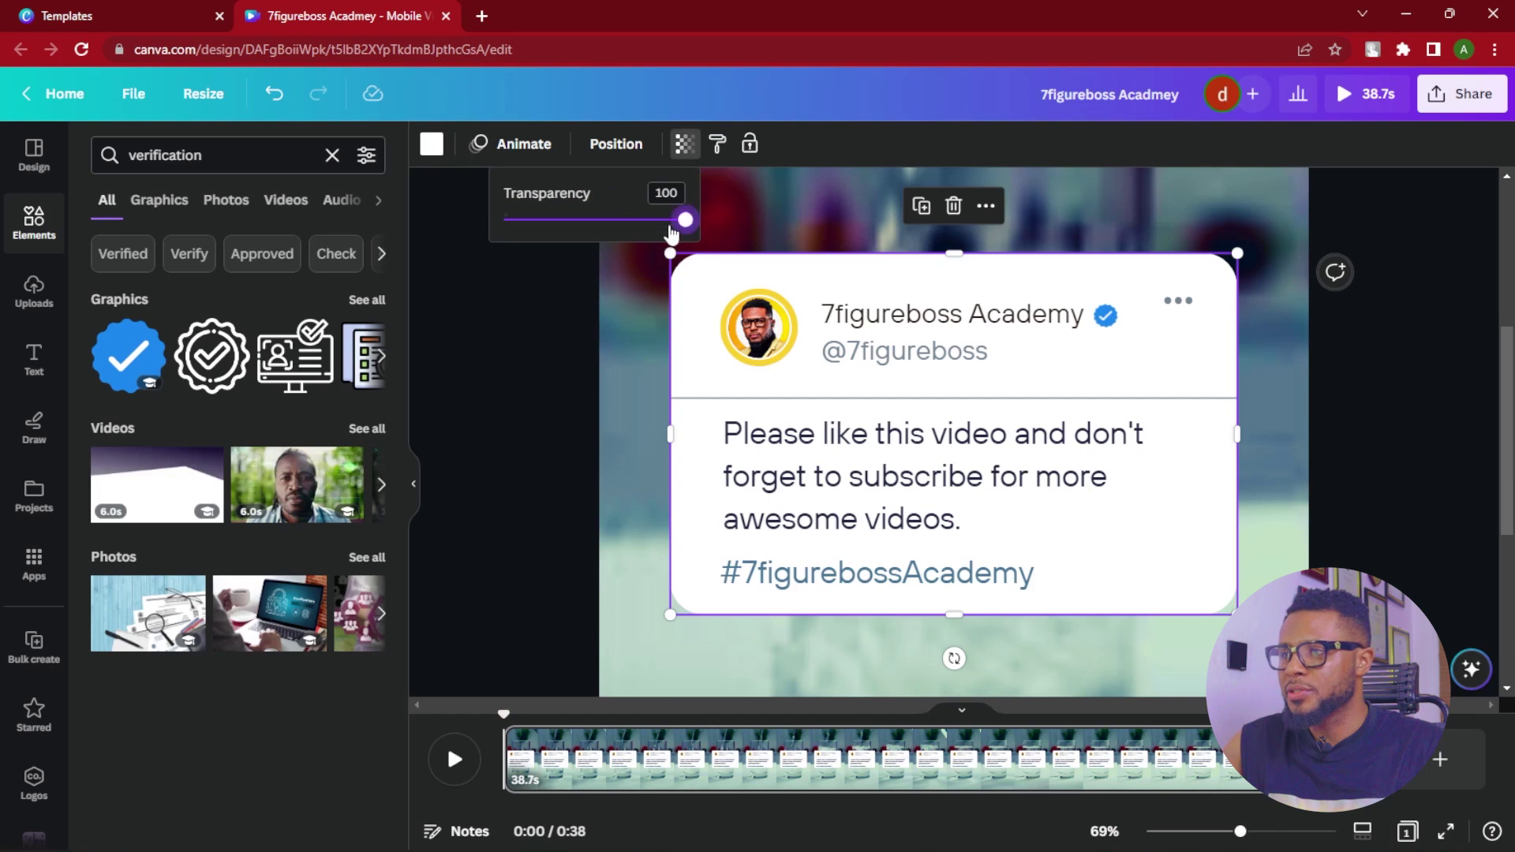
pyautogui.moveTo(685, 220); pyautogui.dragTo(558, 235)
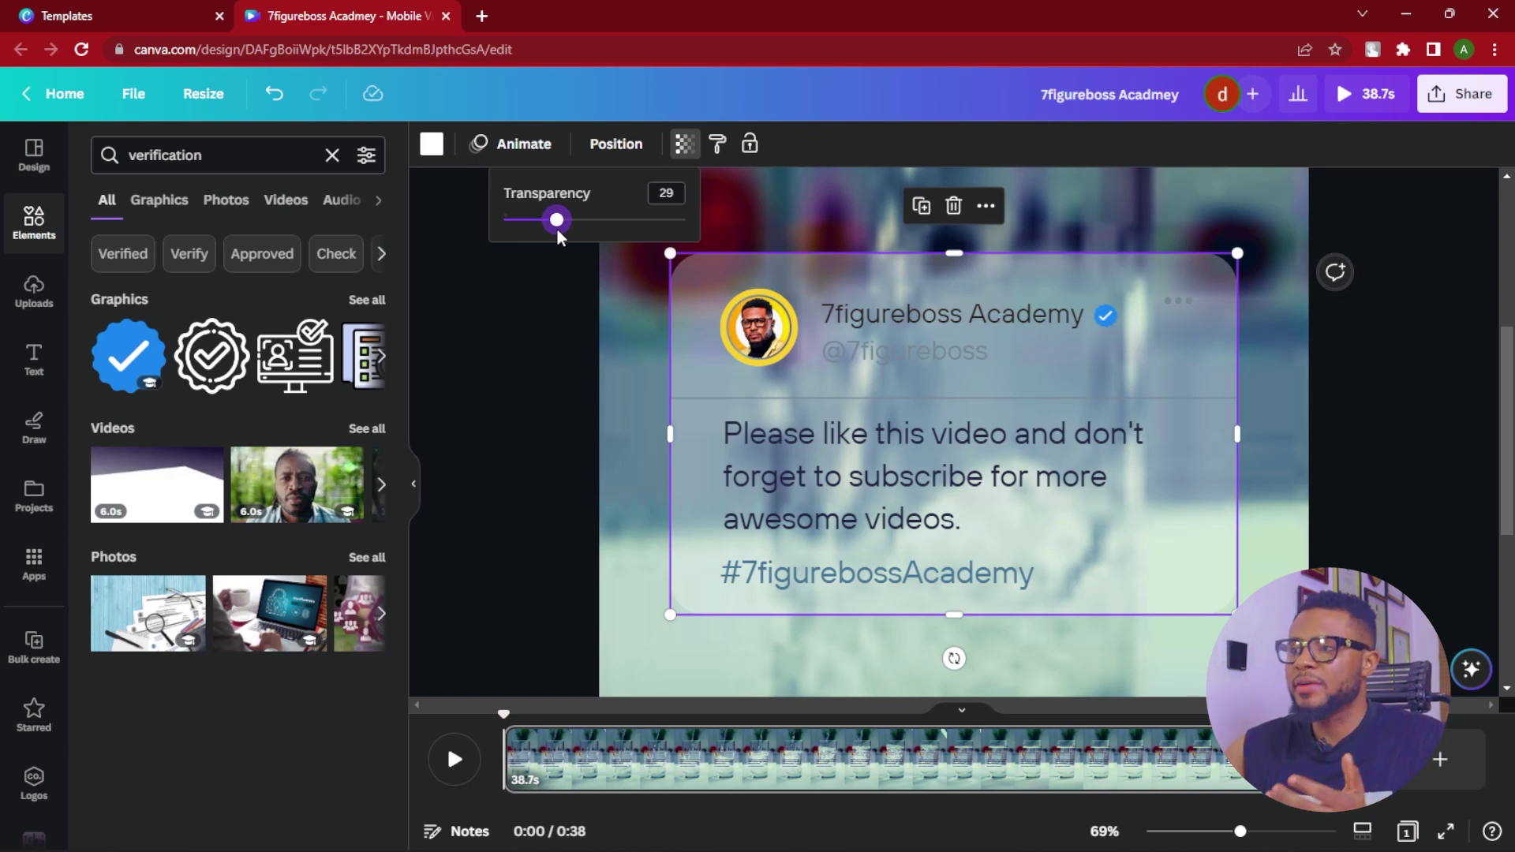
pyautogui.click(514, 397)
pyautogui.click(514, 396)
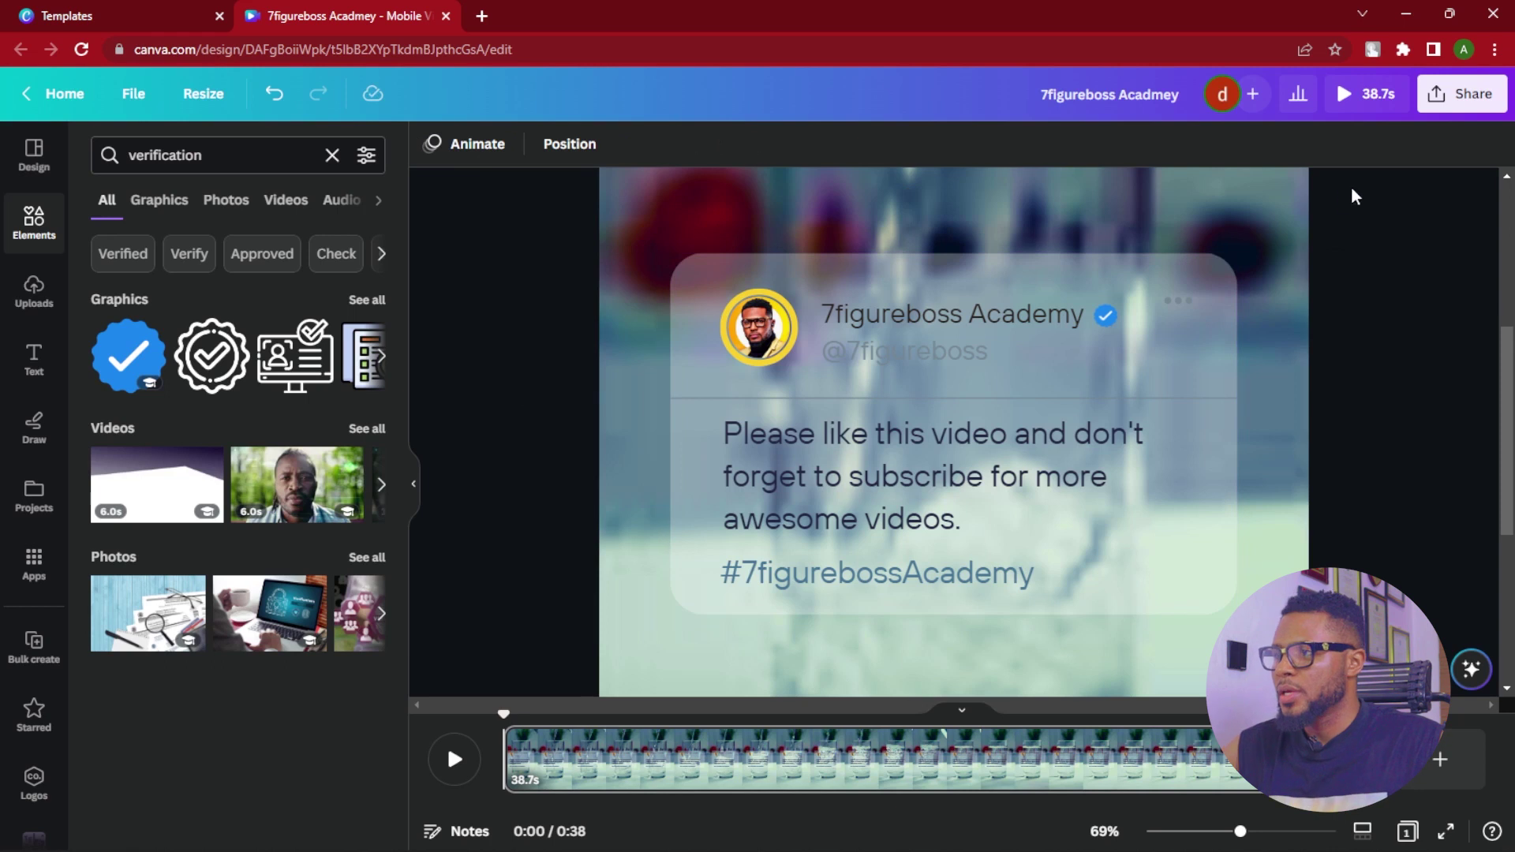
pyautogui.moveTo(1240, 835); pyautogui.dragTo(1192, 832)
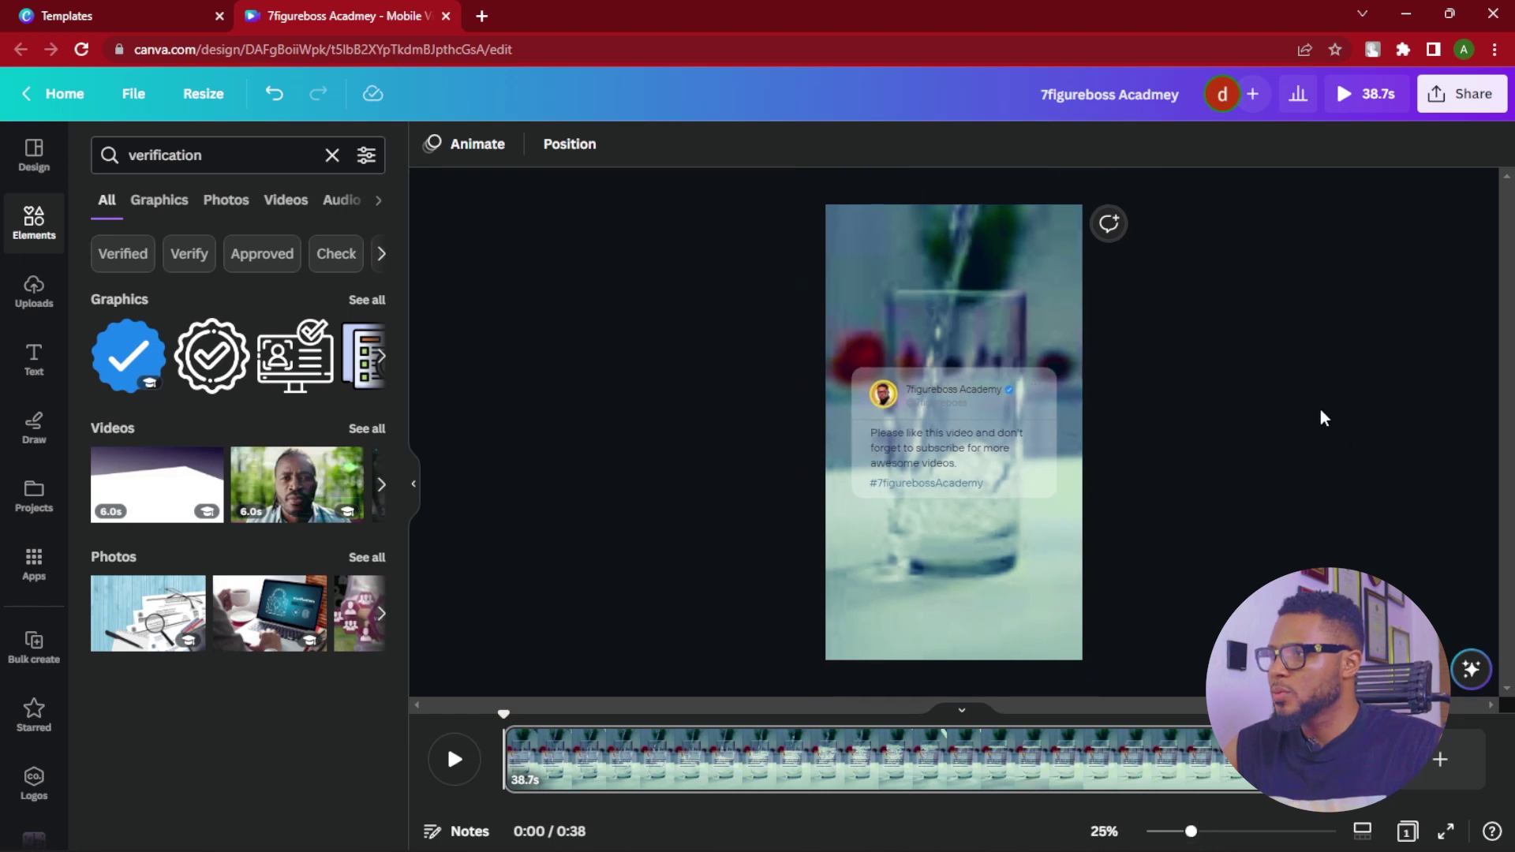
pyautogui.click(1342, 95)
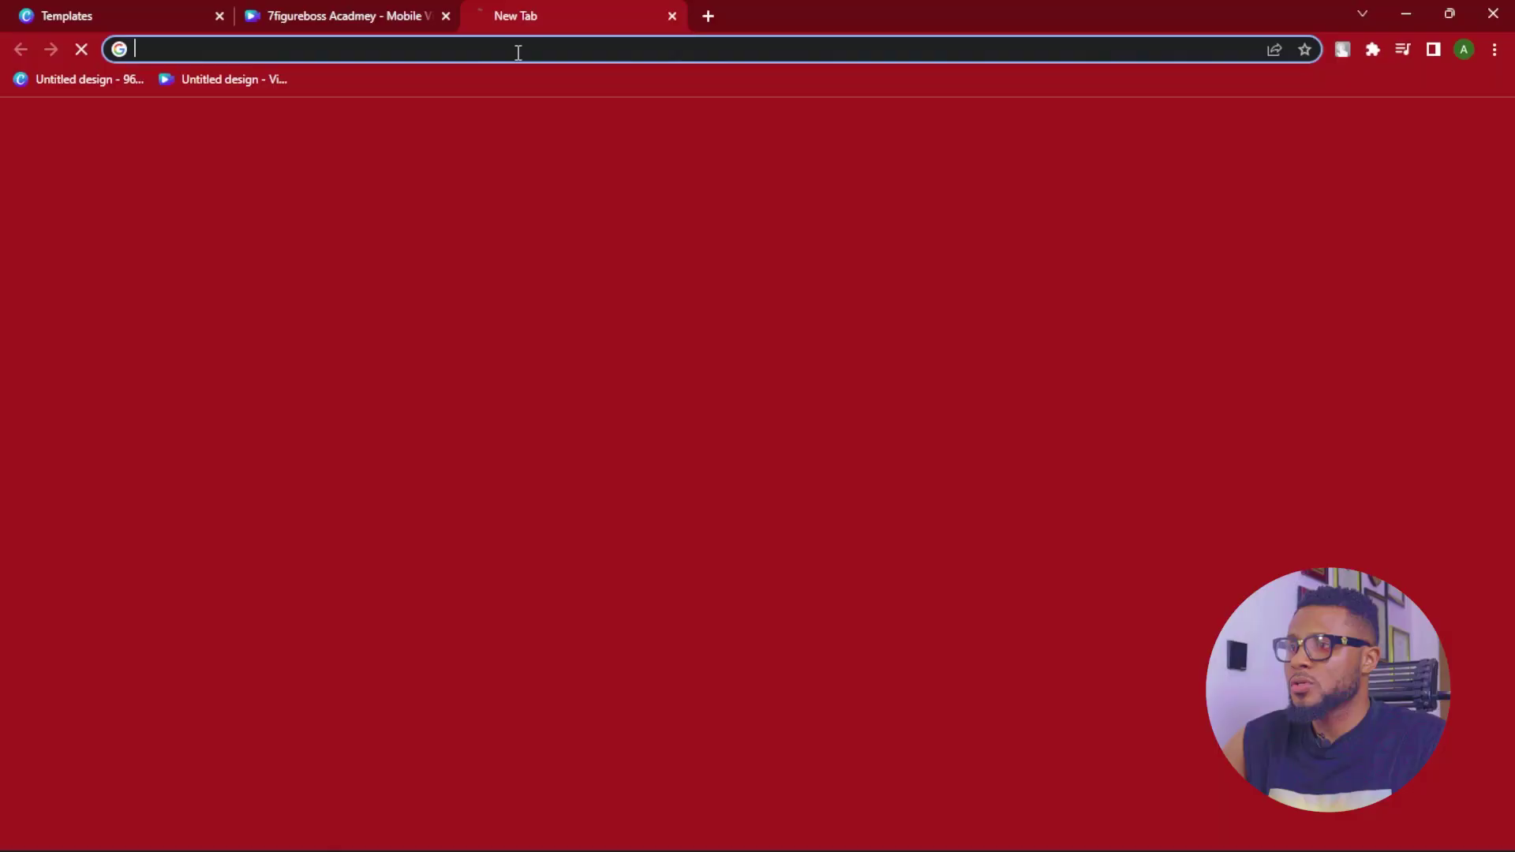
# - Go to the Fiverr website in the new browser tab
pyautogui.click(525, 49)
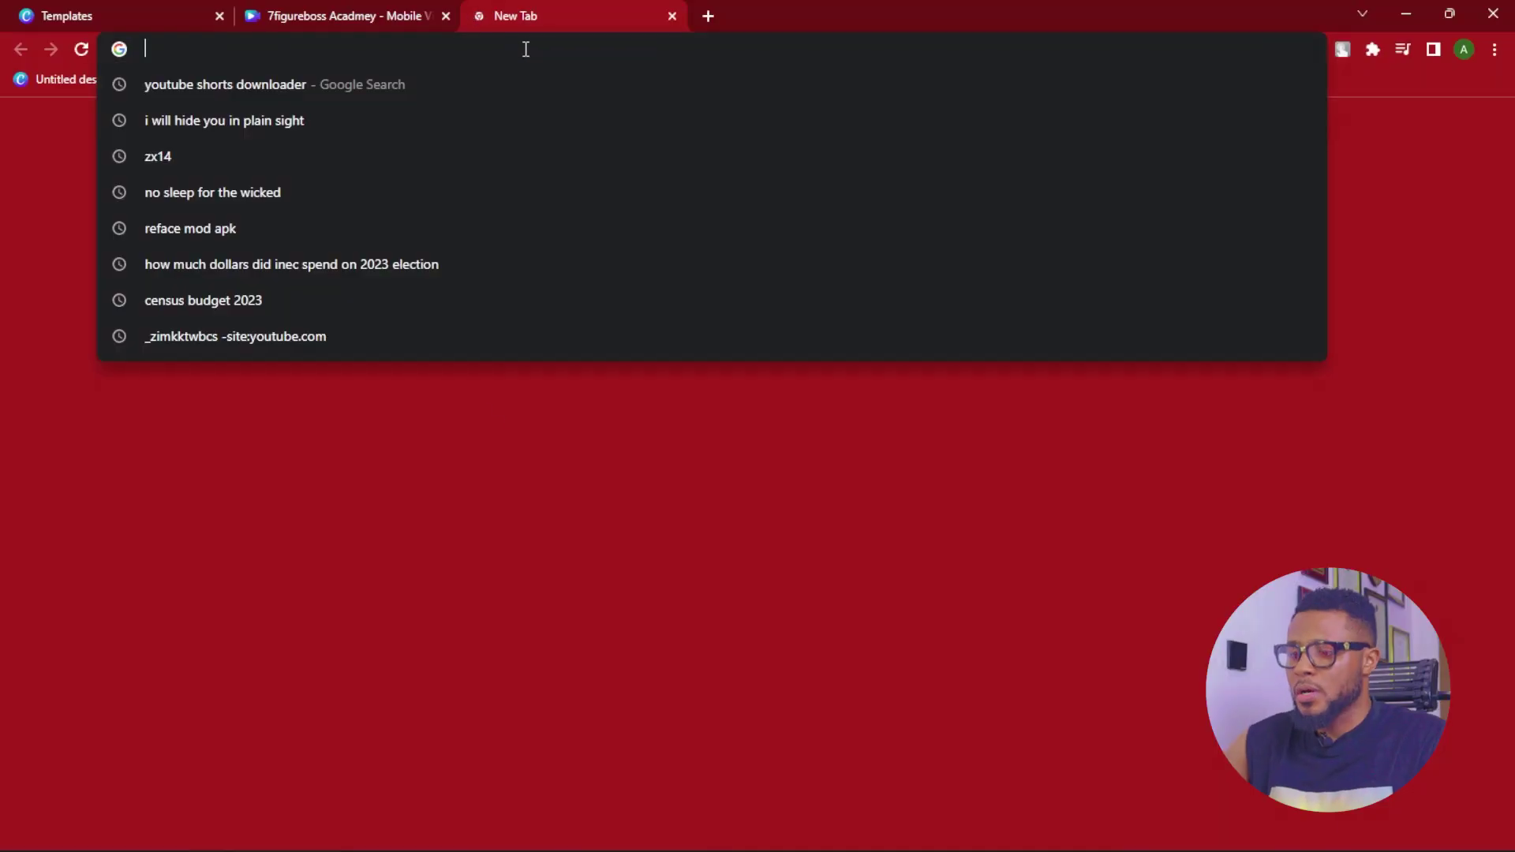
pyautogui.write('fiverr.com')
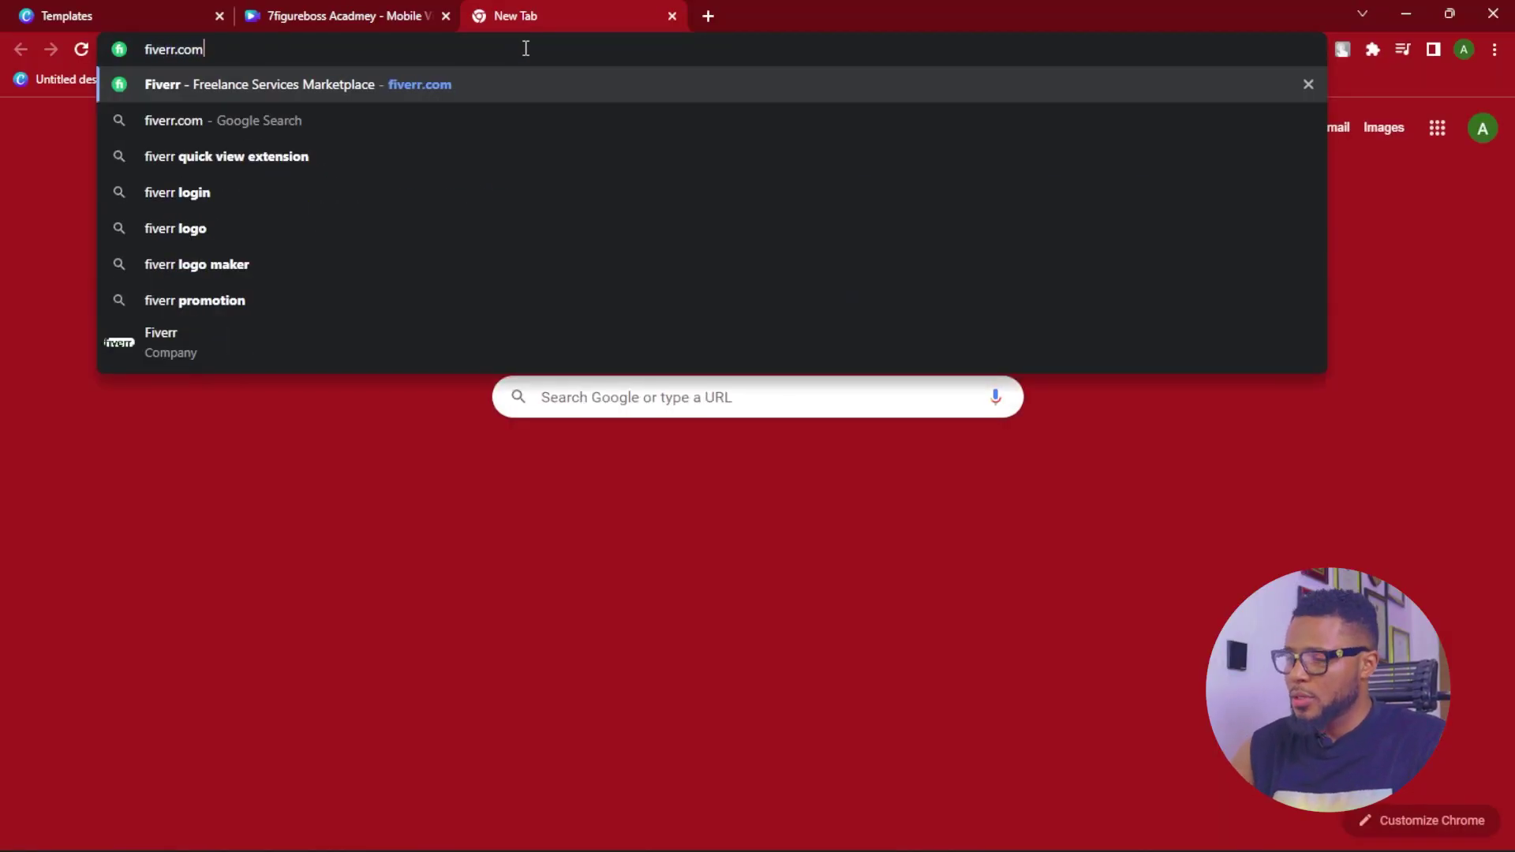
pyautogui.press('Return')
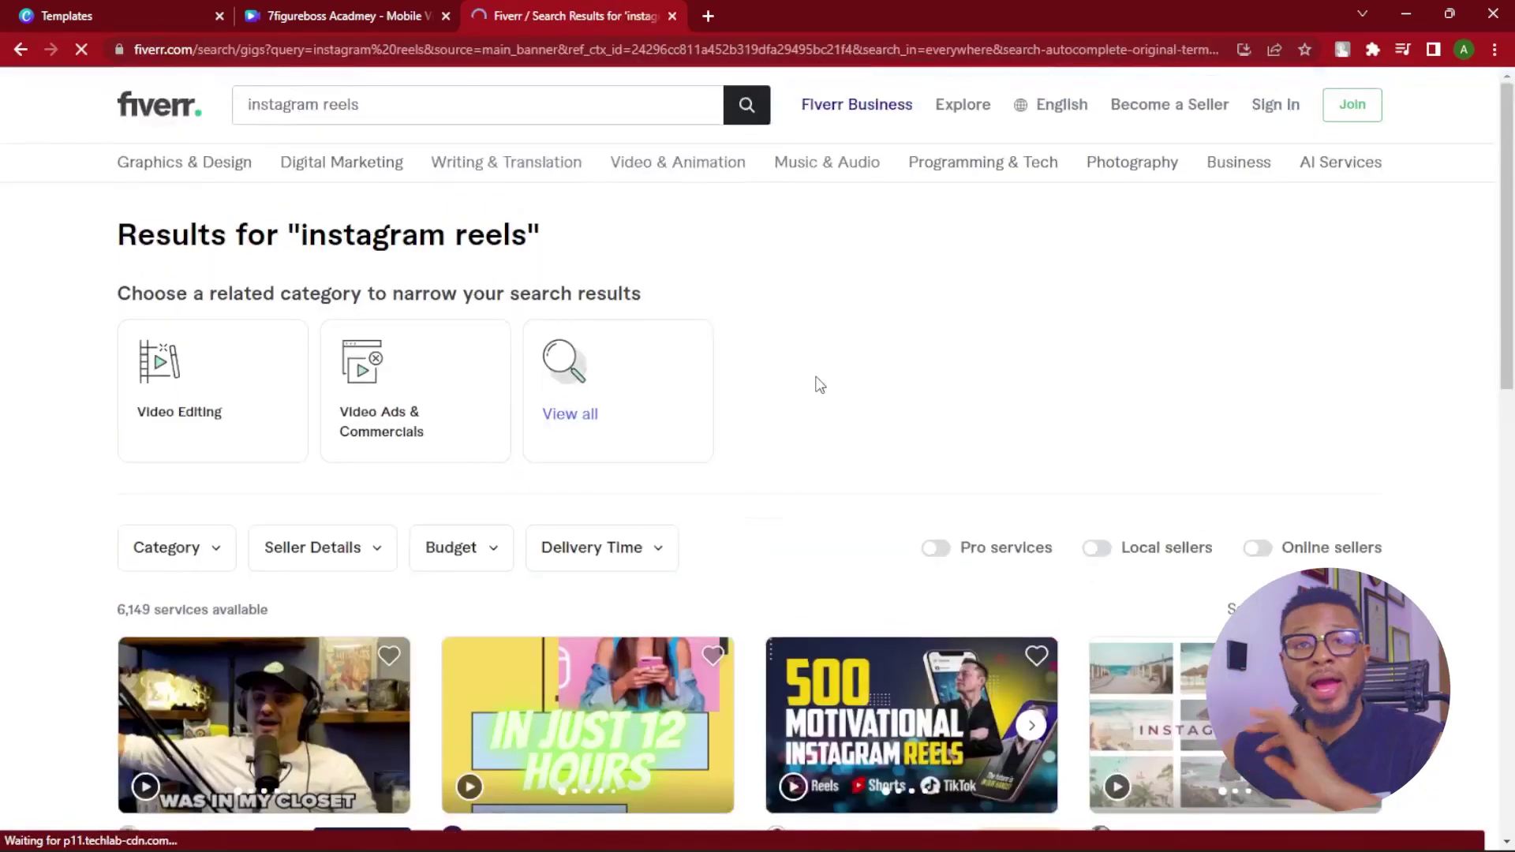
# - Browse the 6,149 Instagram reels gig results and bring up the motivational reels gig's link options
pyautogui.scroll(-6, 798, 386)
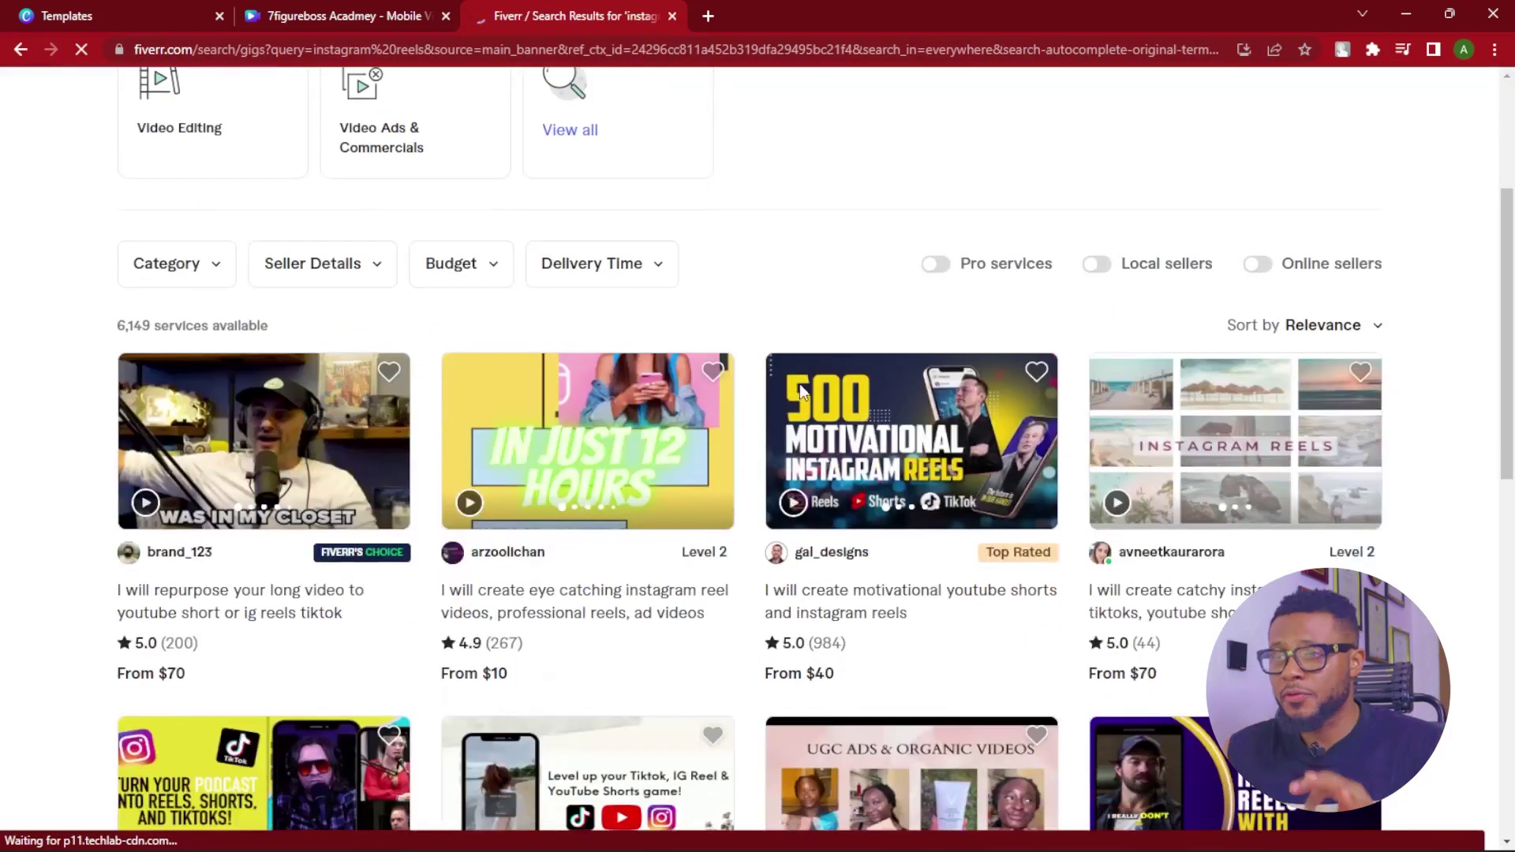
pyautogui.scroll(-2, 799, 392)
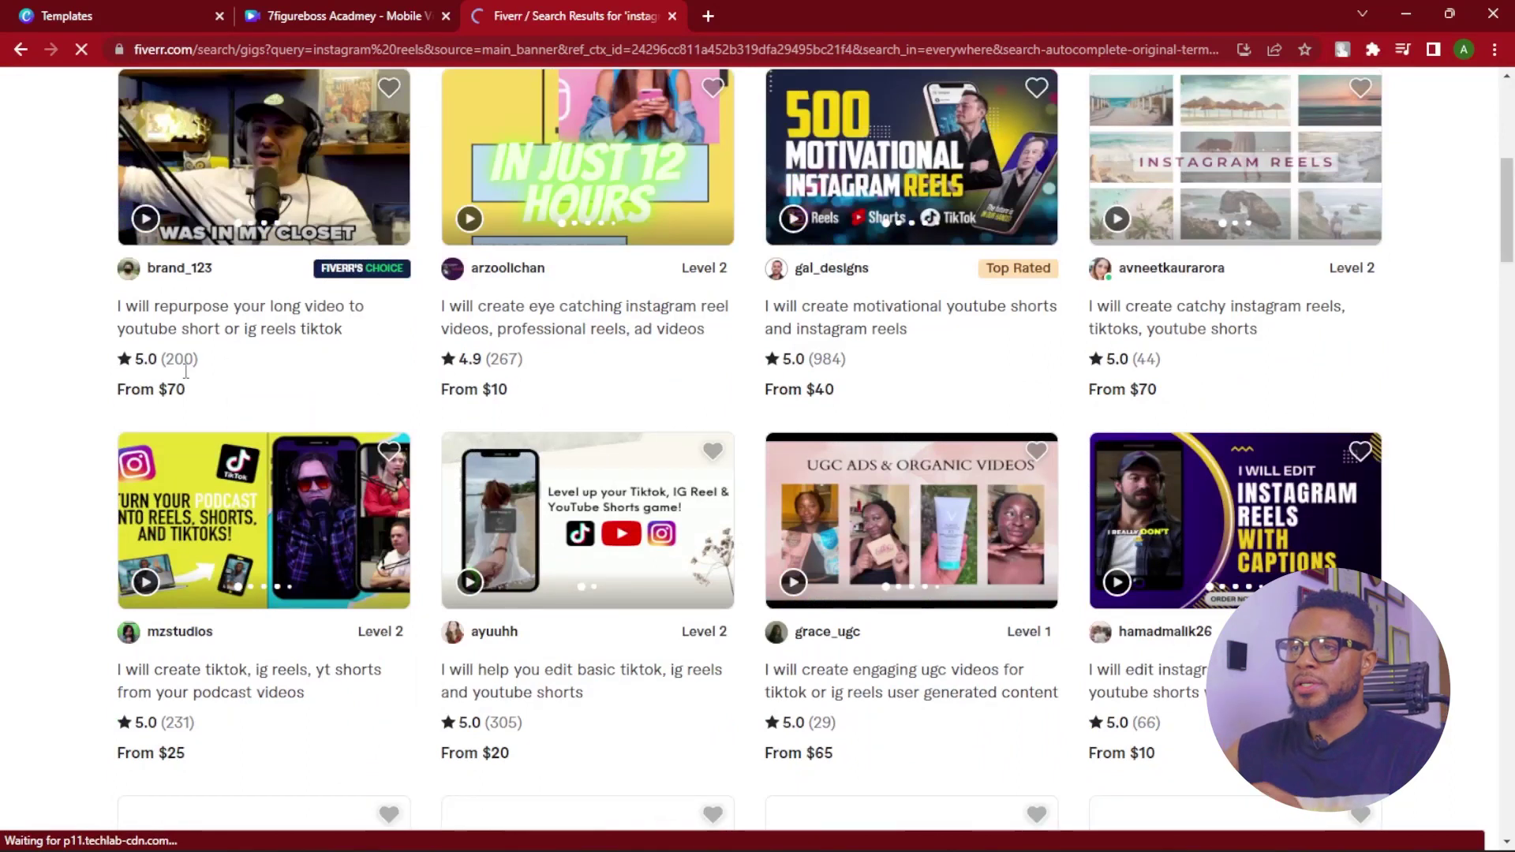
pyautogui.scroll(-1, 187, 362)
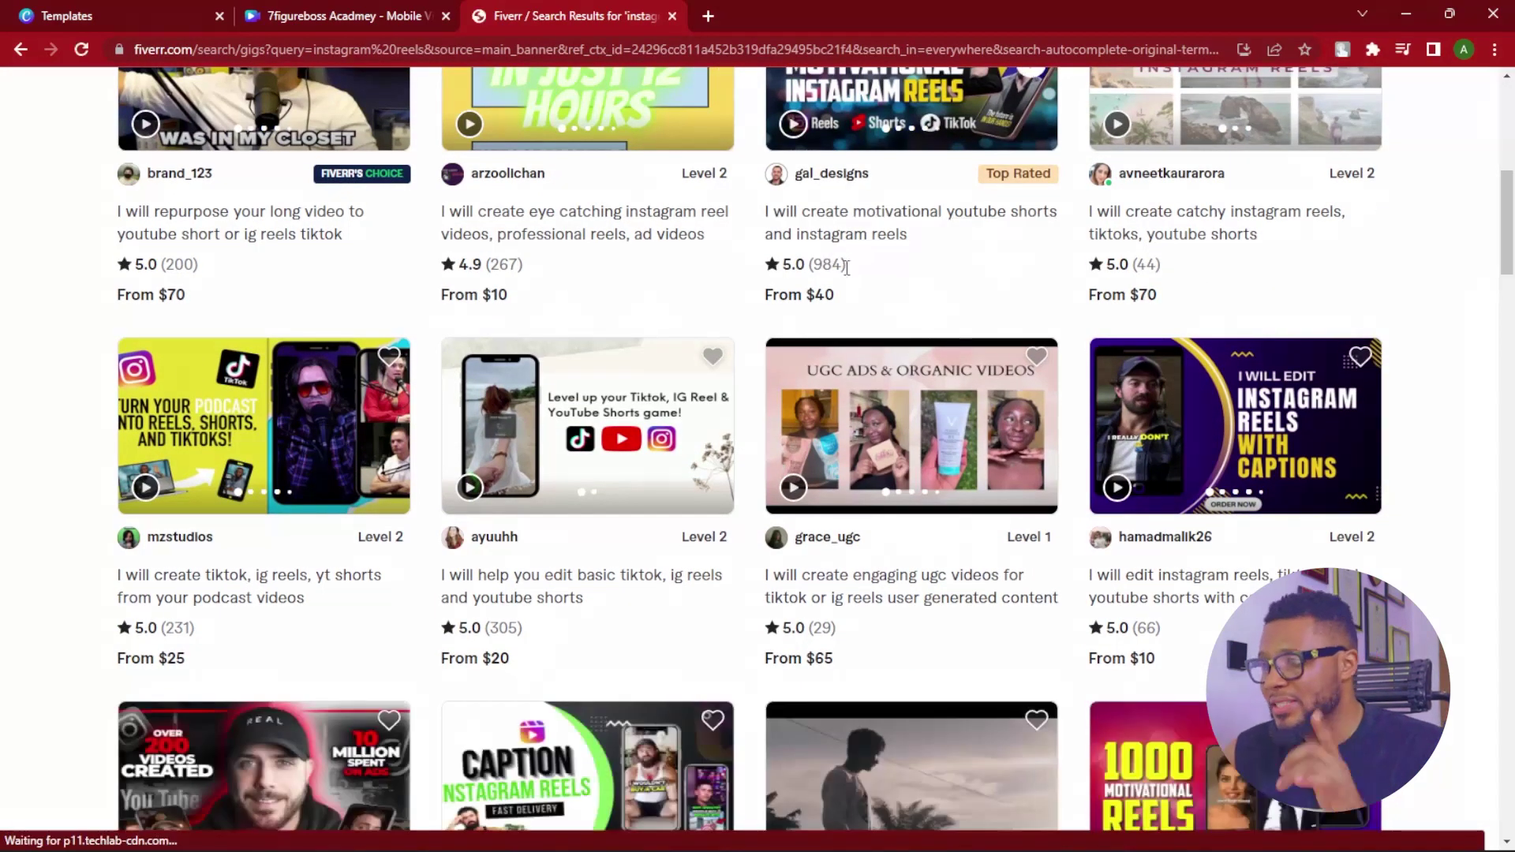
pyautogui.scroll(-2, 623, 443)
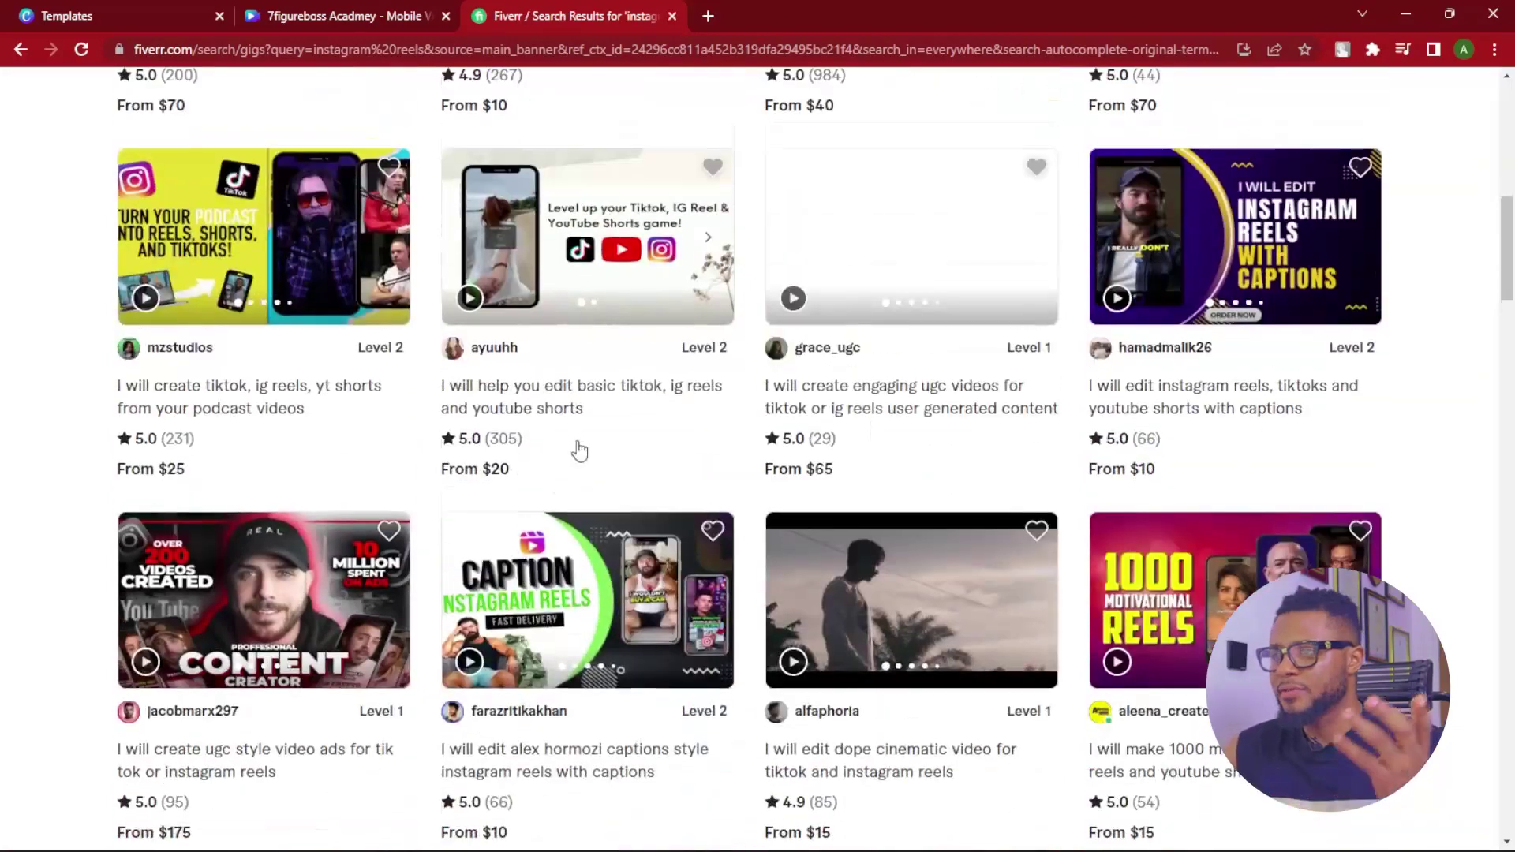
pyautogui.scroll(-2, 581, 453)
pyautogui.scroll(-3, 600, 458)
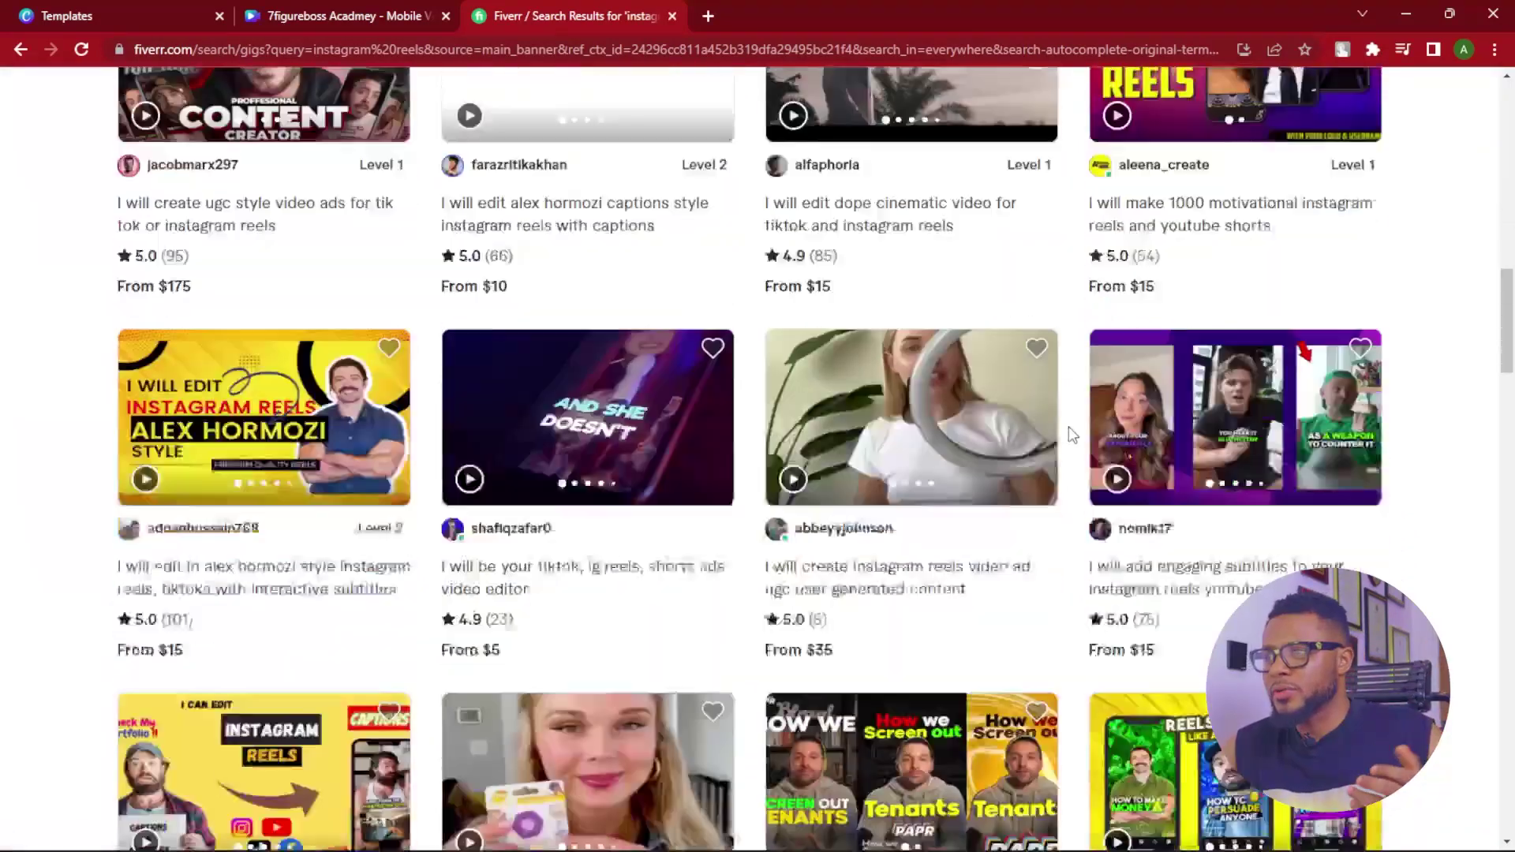
pyautogui.scroll(9, 1070, 431)
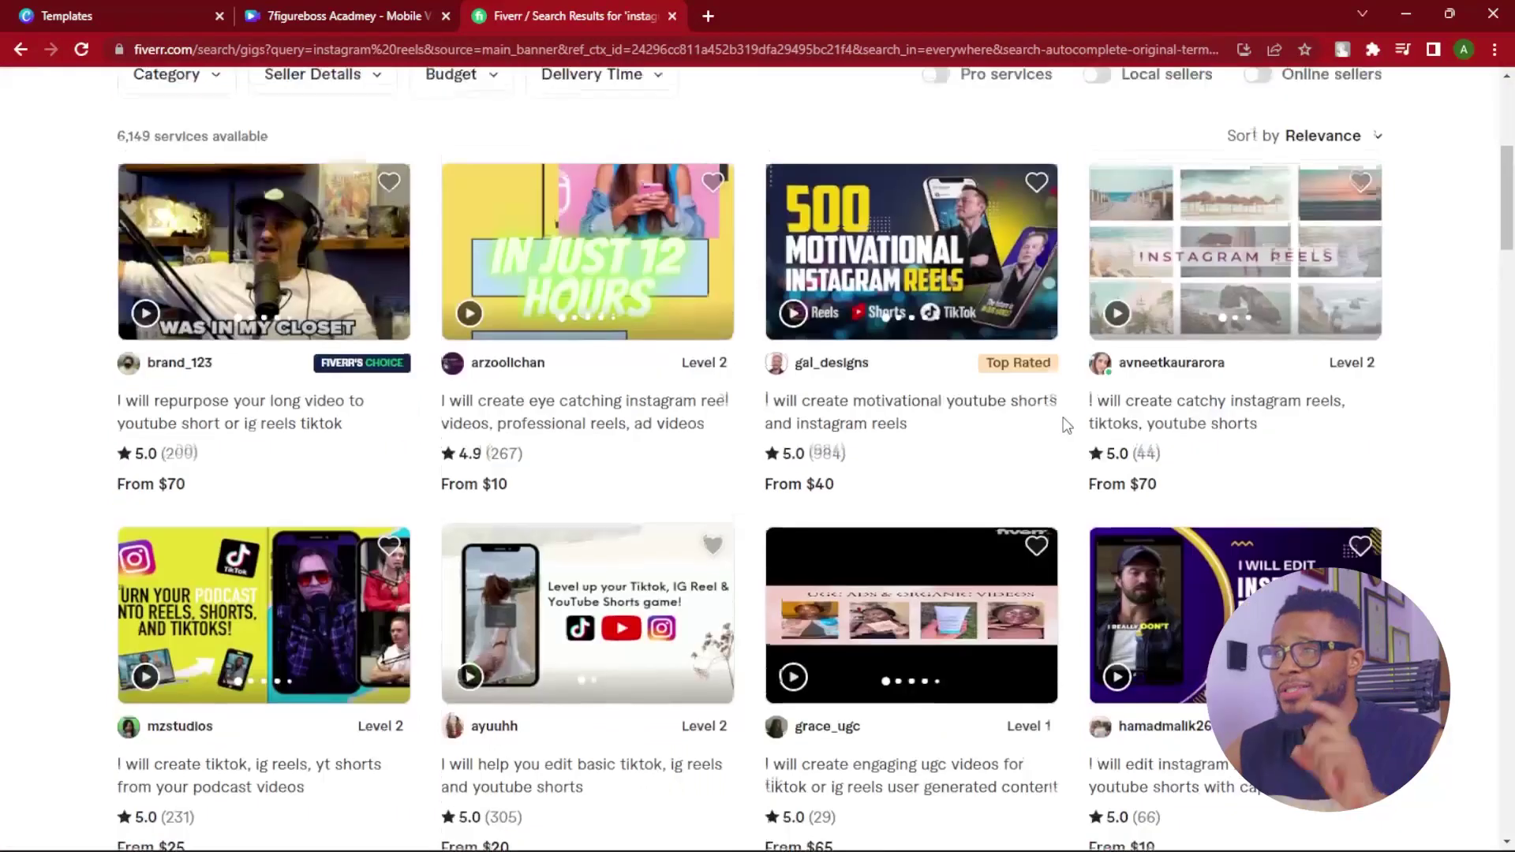
pyautogui.scroll(-2, 1058, 420)
pyautogui.scroll(4, 1032, 430)
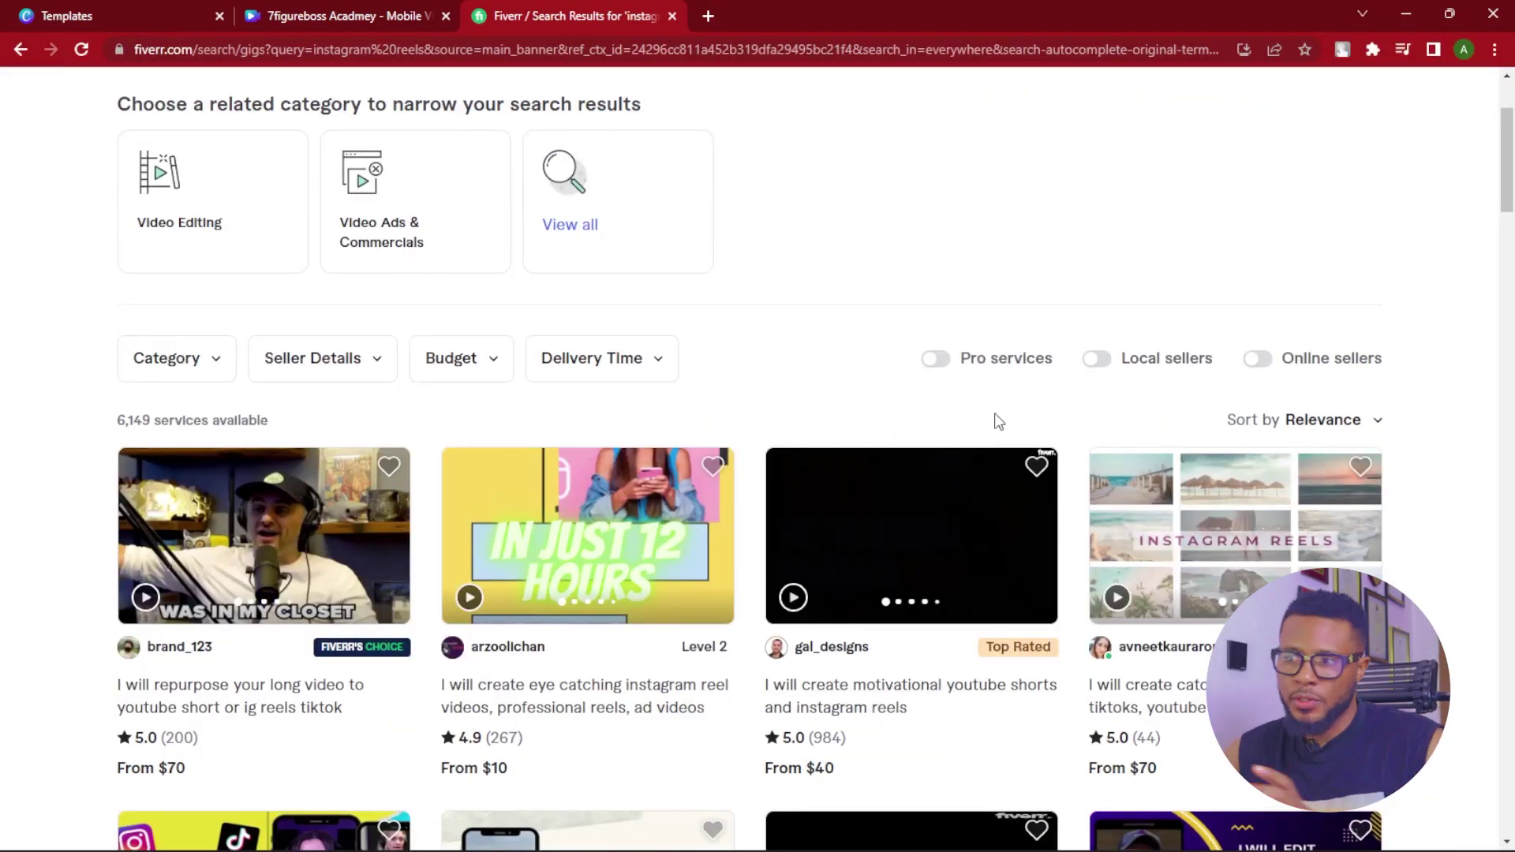
pyautogui.rightClick(848, 702)
# - Open the motivational reels gig in a new tab and compare its Standard and $175 Premium packages
pyautogui.click(911, 532)
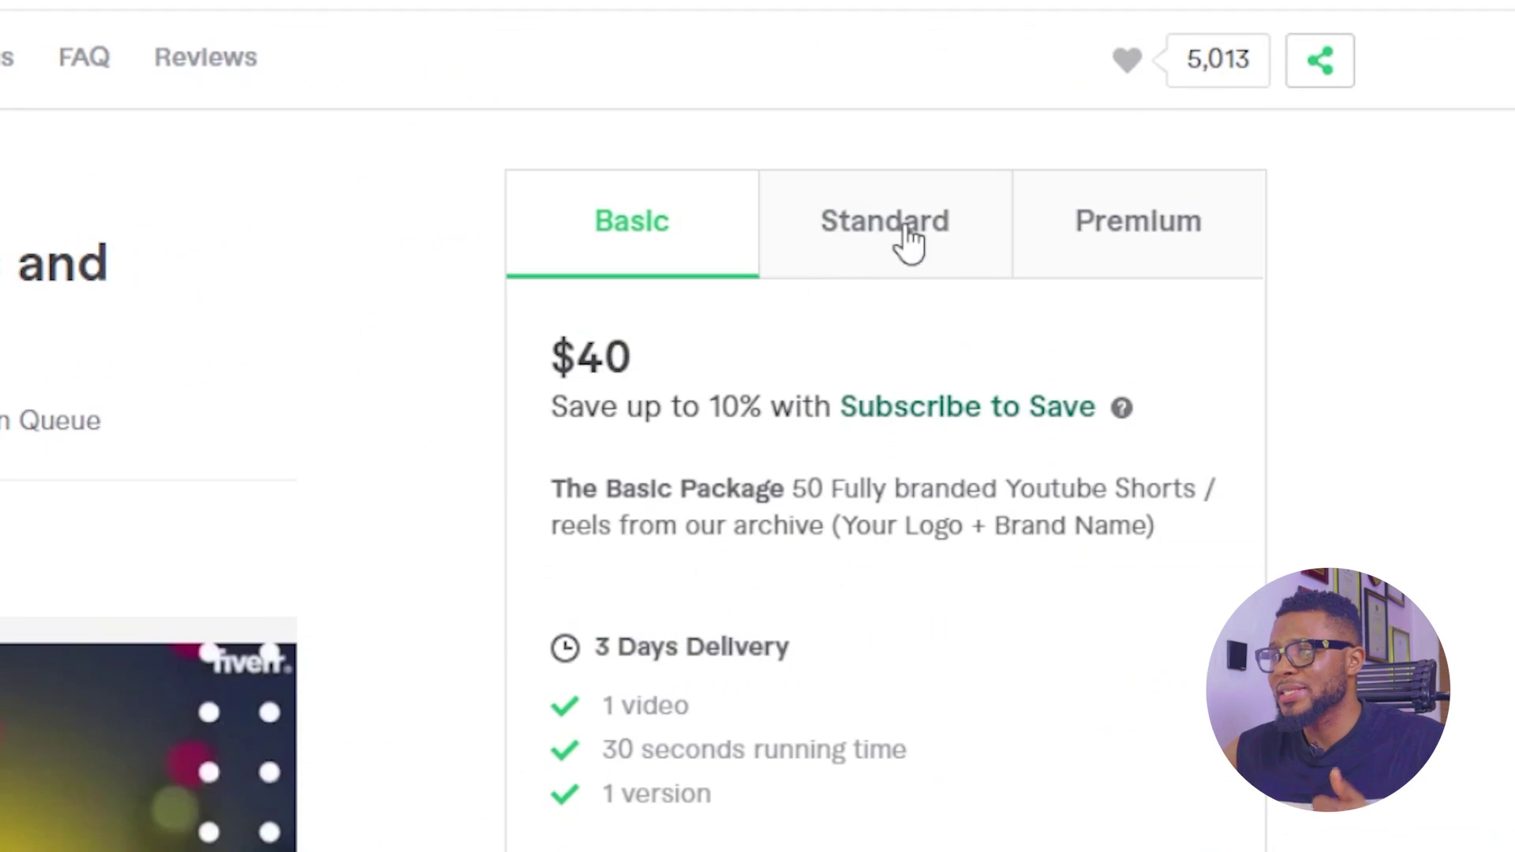
pyautogui.click(909, 241)
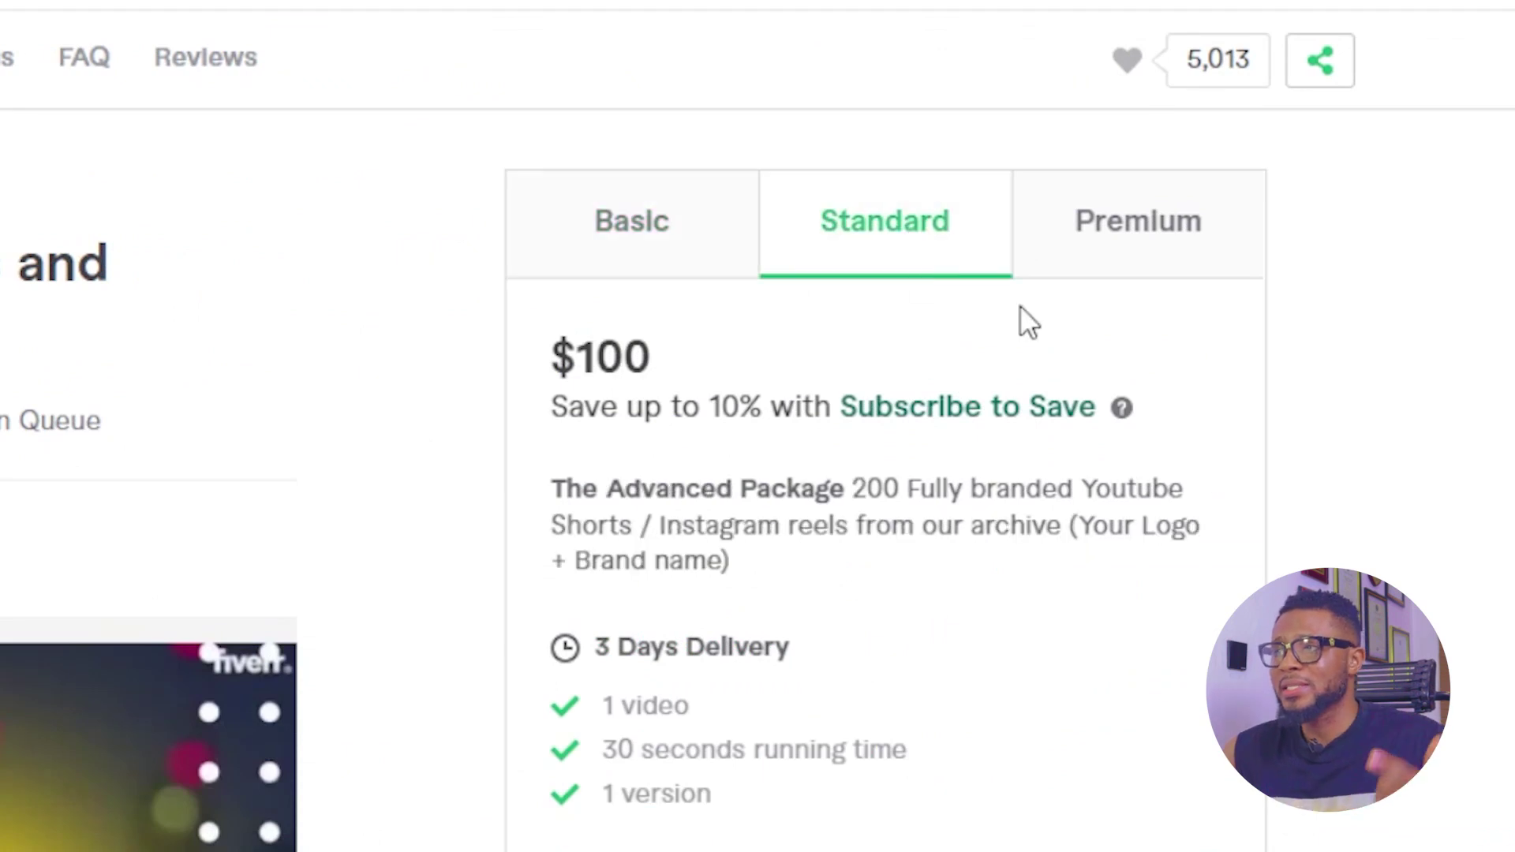
pyautogui.click(1152, 254)
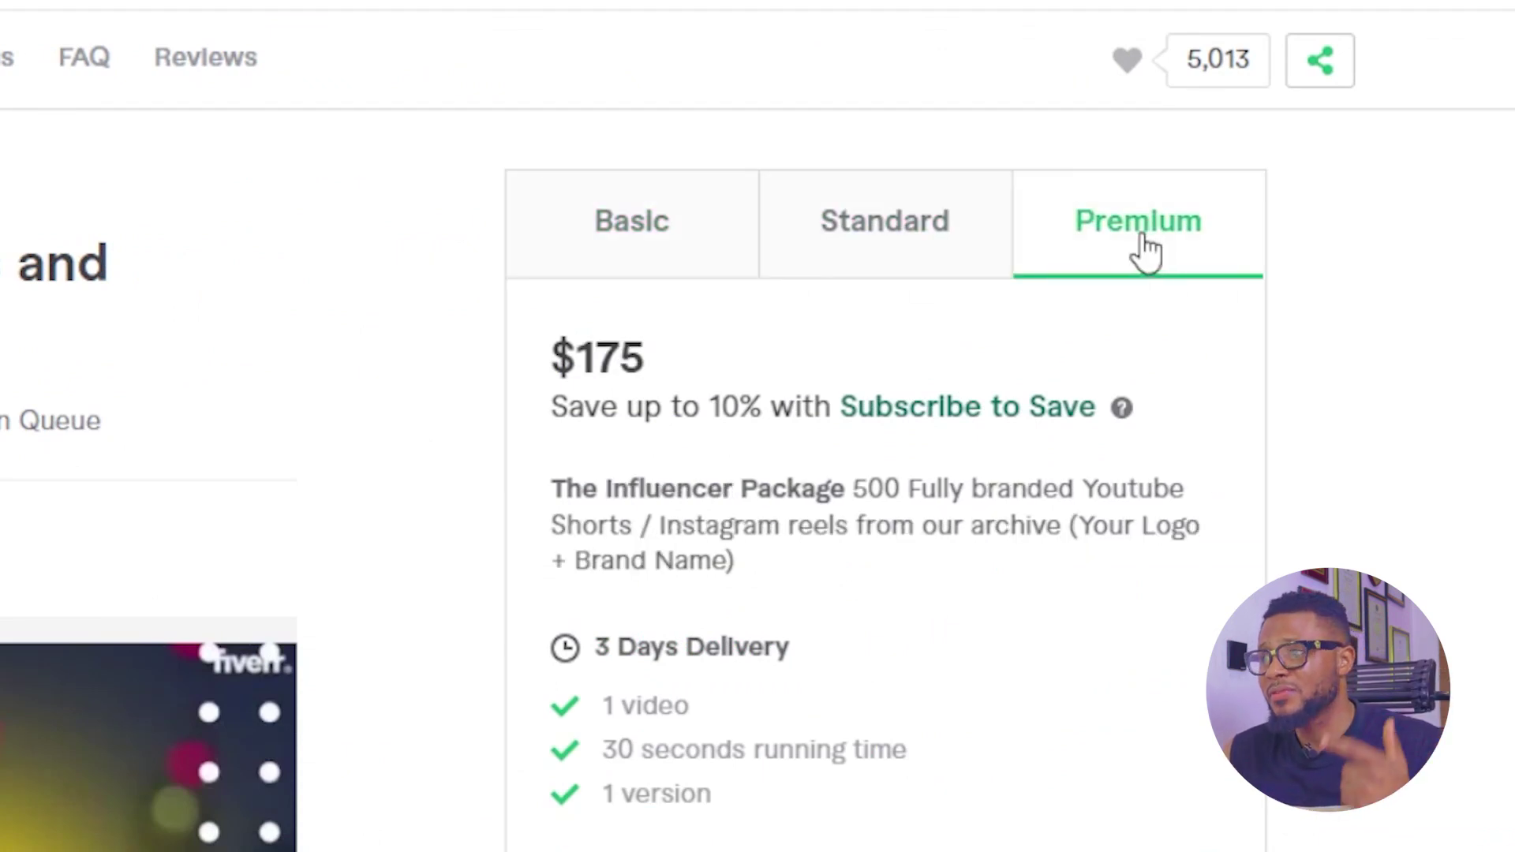